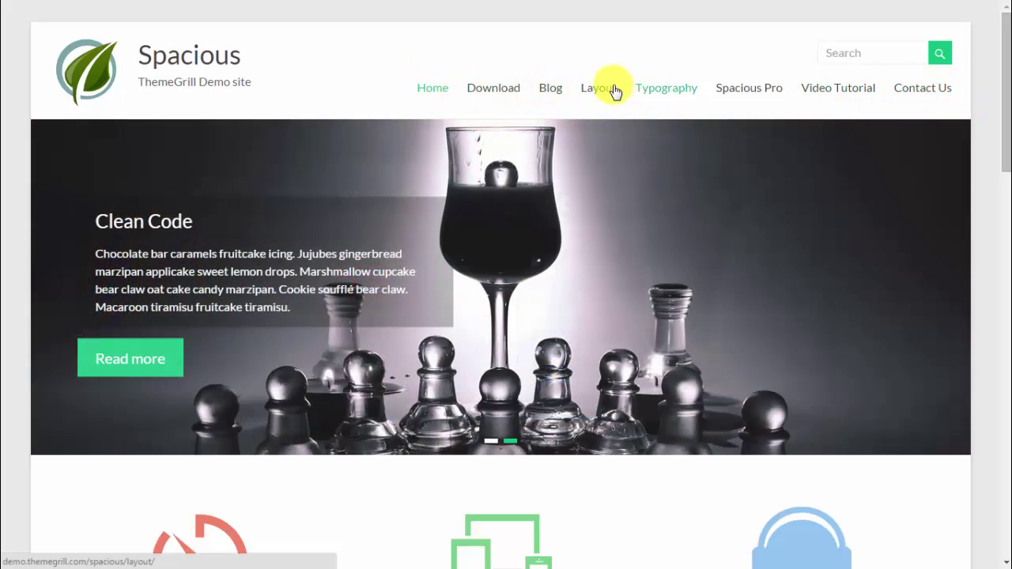
Step: Scroll through the Spacious demo homepage, then open the Layout demo page
mouse_move(612, 93)
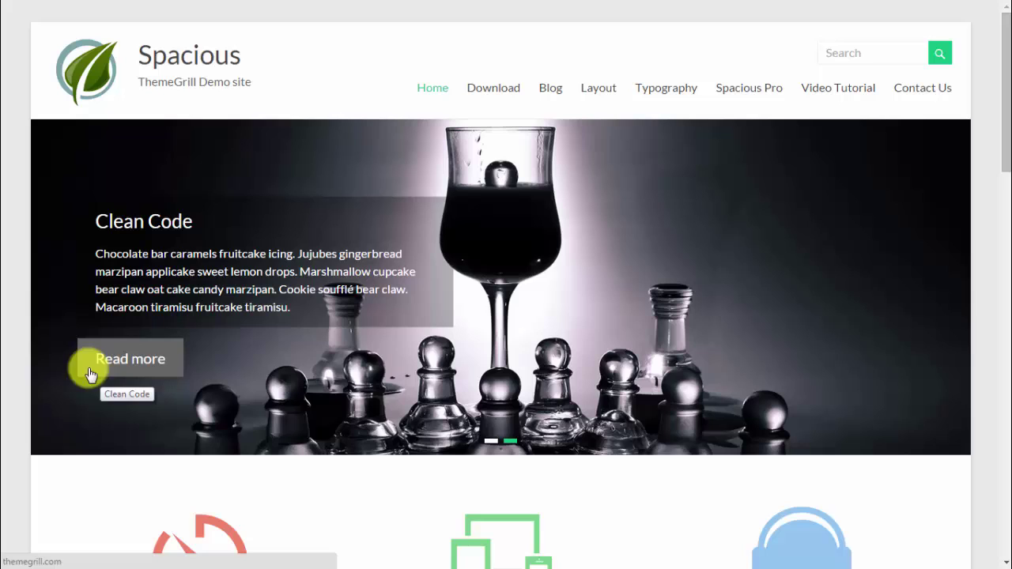
scroll(345, 369, "down", 5)
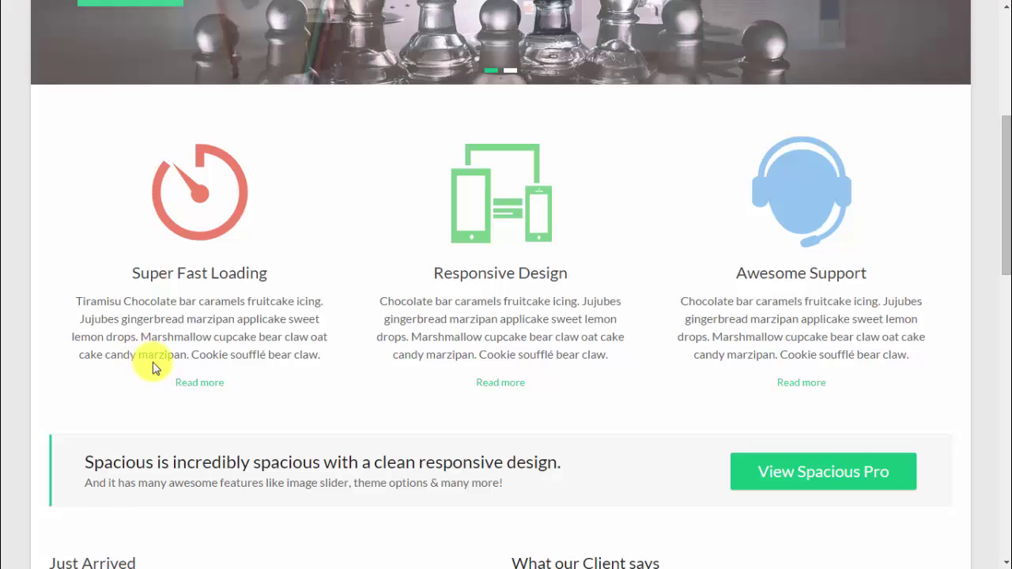
scroll(522, 156, "down", 2)
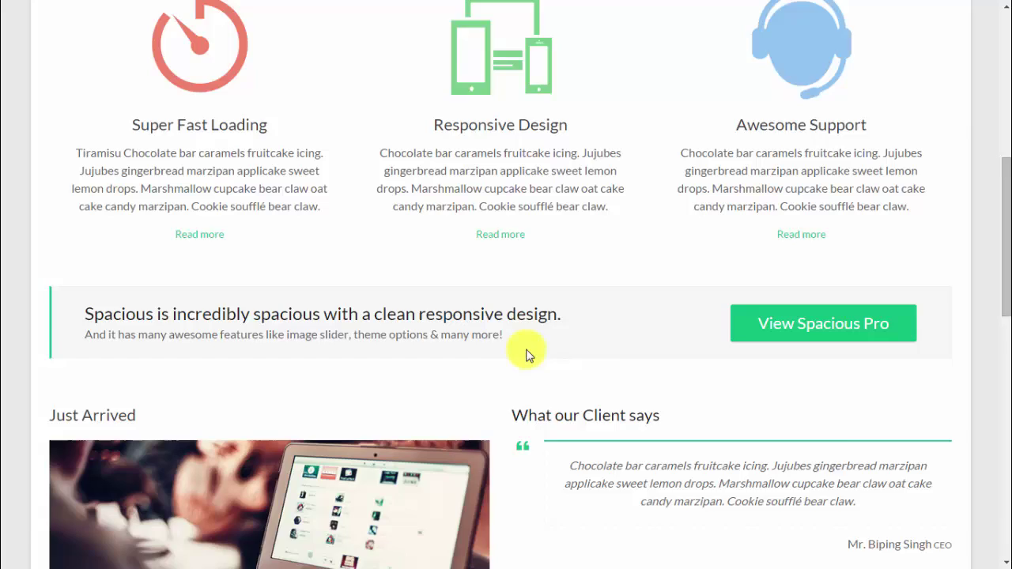
scroll(522, 352, "down", 2)
scroll(377, 261, "down", 2)
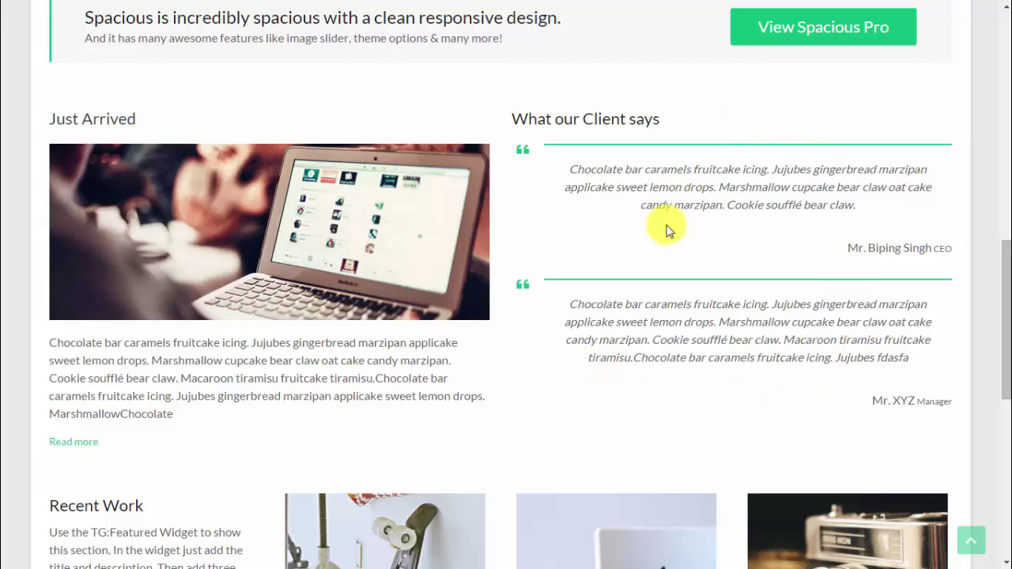
scroll(653, 241, "down", 3)
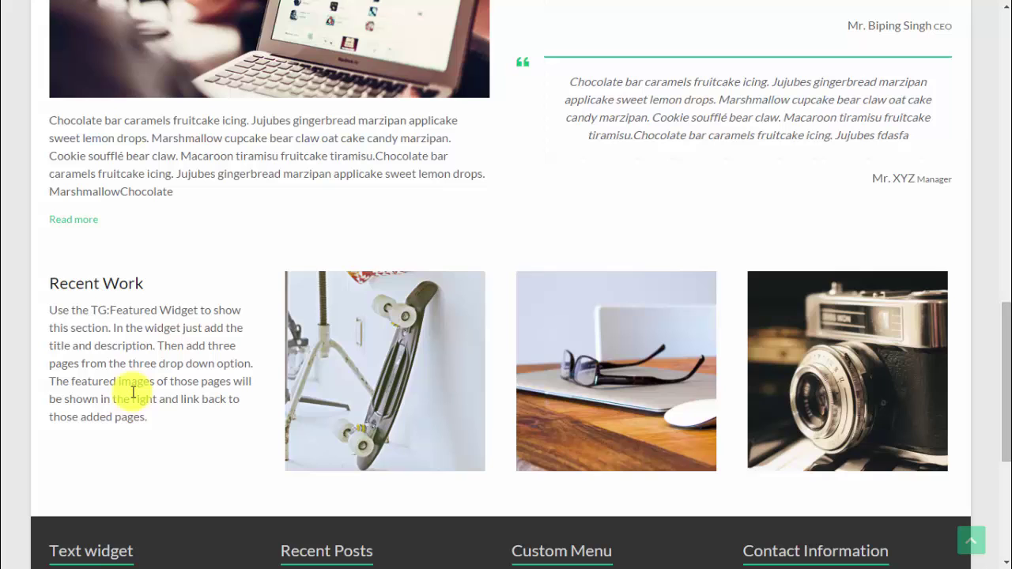
scroll(133, 393, "down", 5)
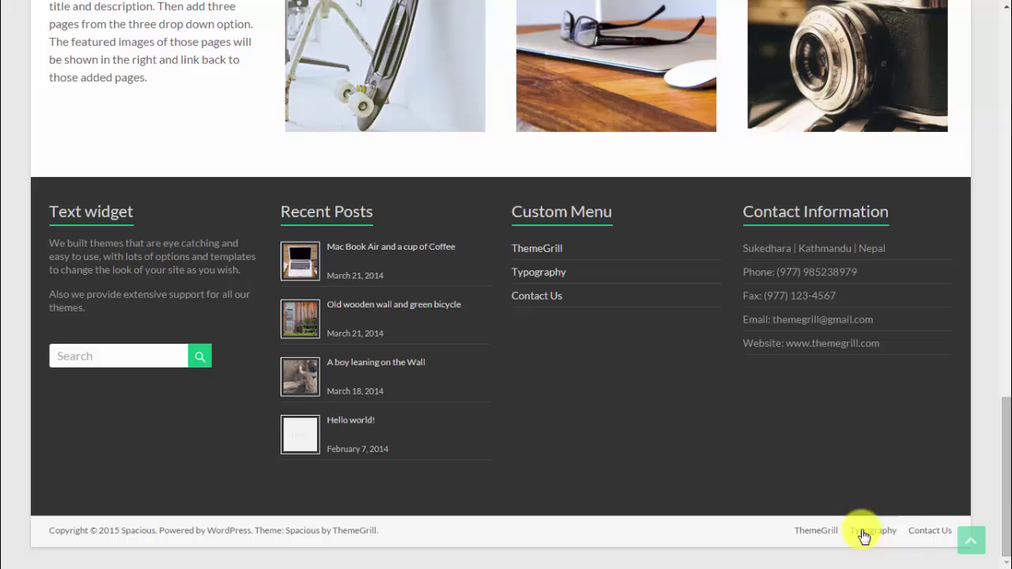
left_click_drag(1007, 513, 1007, 126)
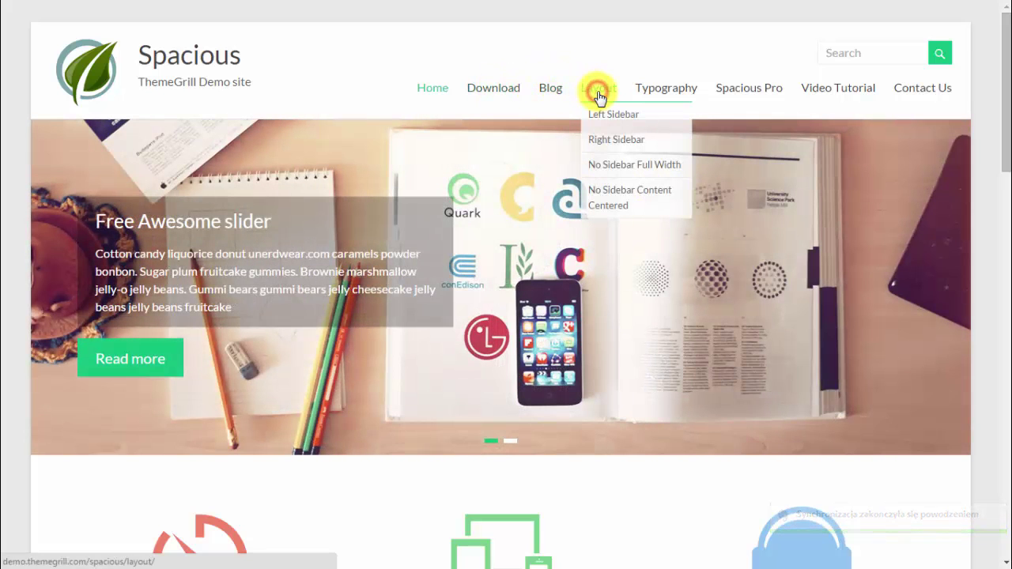
left_click(599, 95)
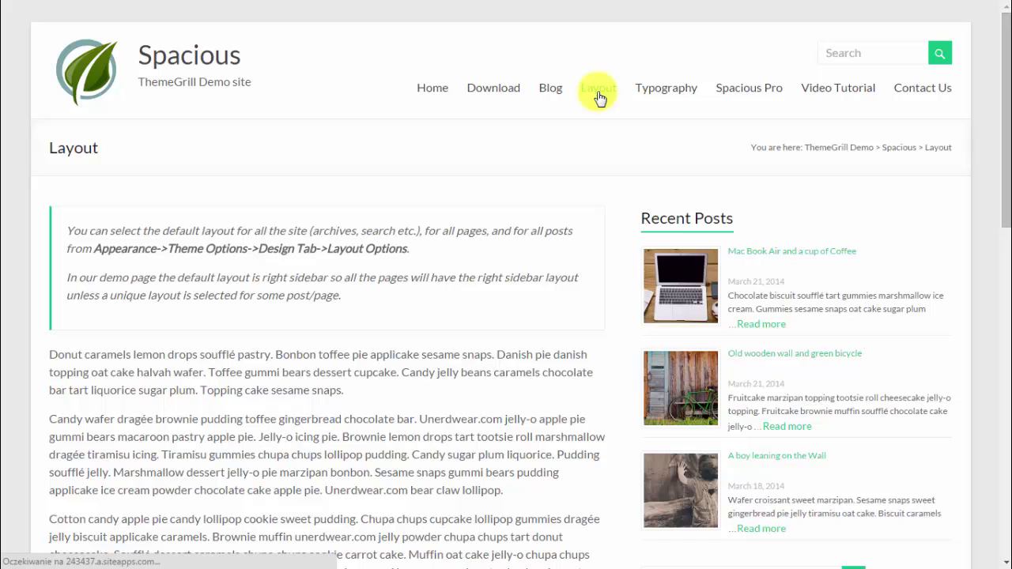
Step: View the Left Sidebar and Right Sidebar layout example pages
scroll(594, 172, "down", 3)
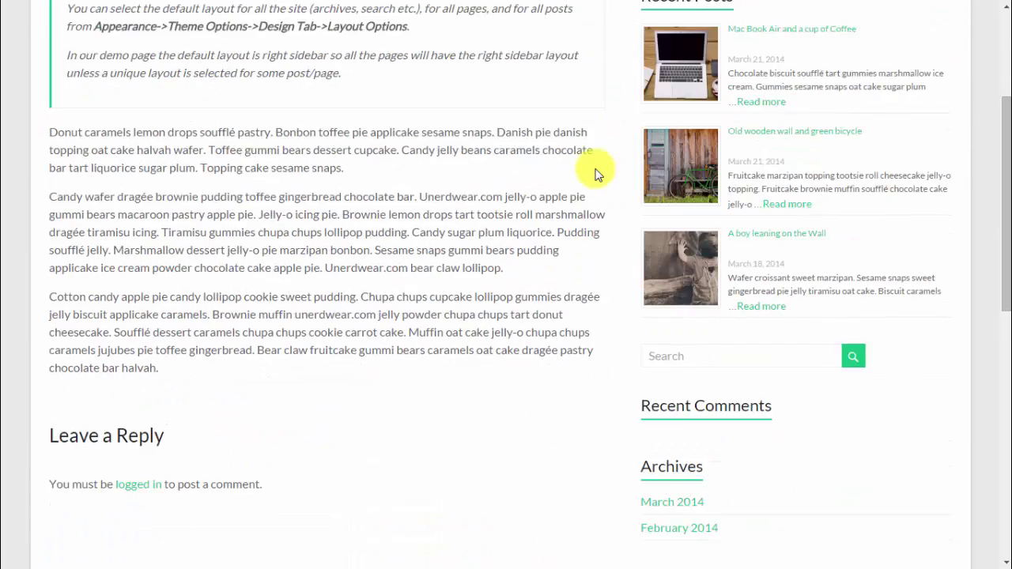
scroll(598, 174, "up", 3)
mouse_move(599, 95)
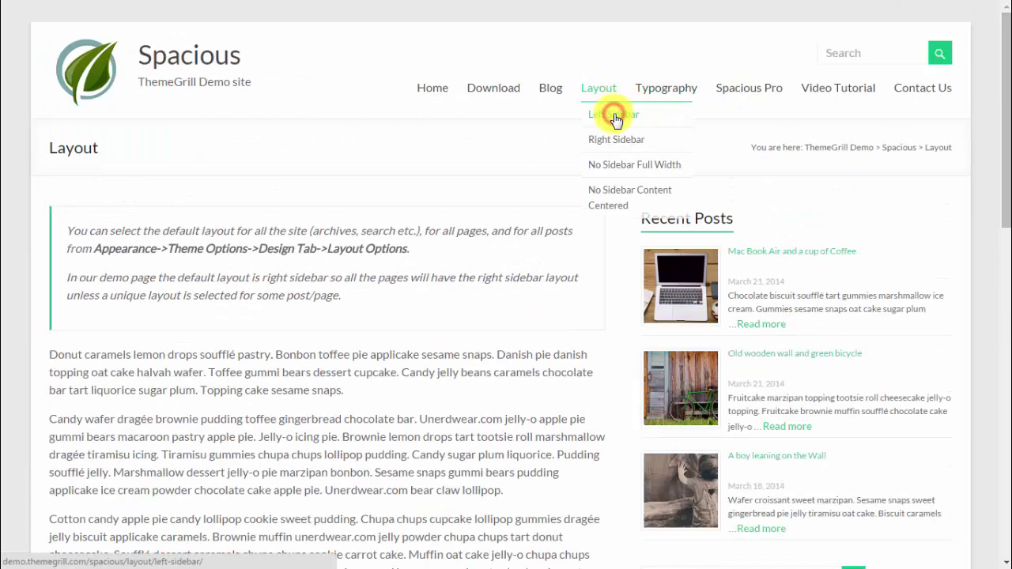
left_click(616, 117)
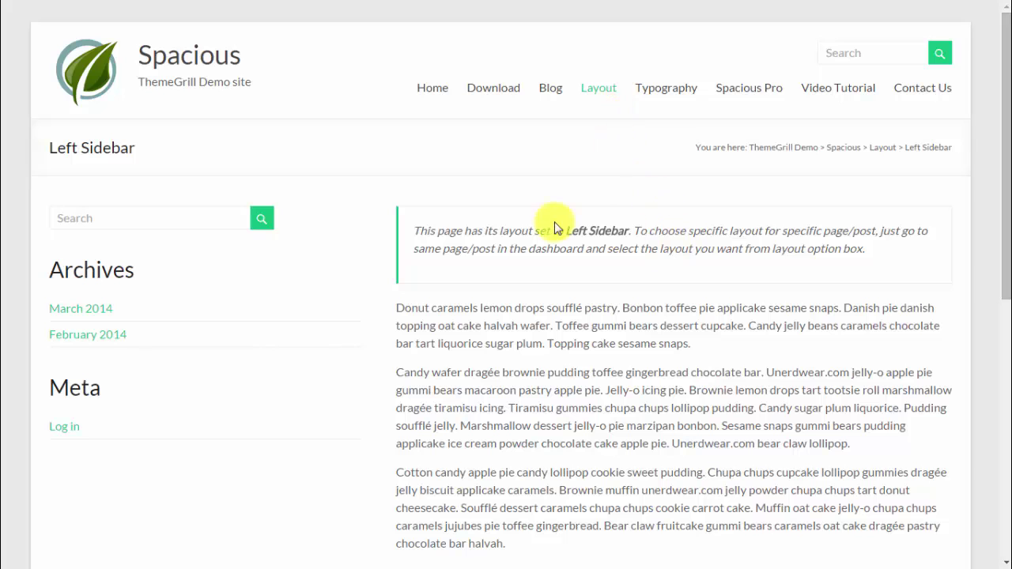
mouse_move(610, 90)
left_click(615, 140)
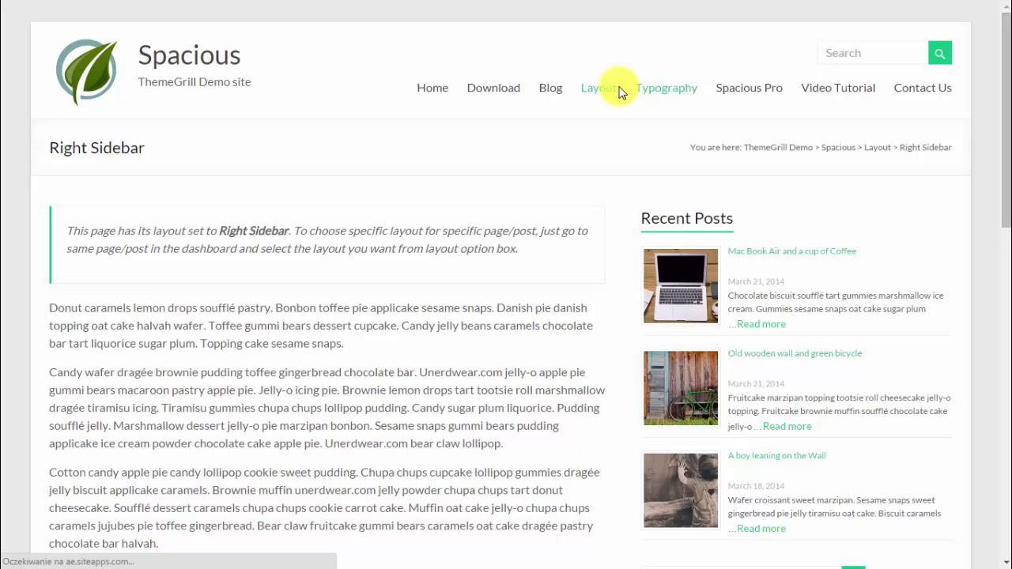
Step: View the No Sidebar Full Width and No Sidebar Content Centered layout examples
mouse_move(614, 93)
left_click(623, 173)
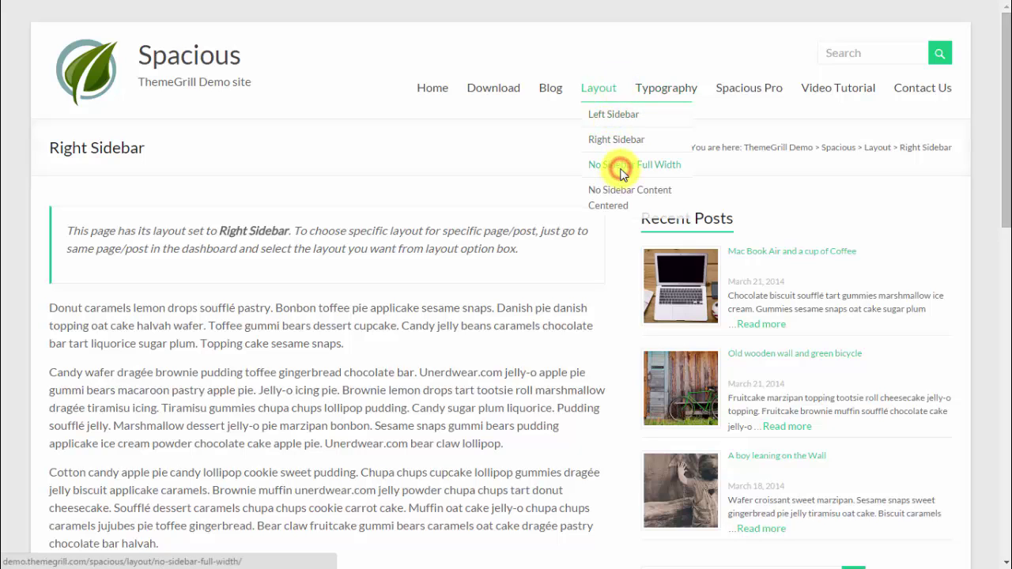
scroll(625, 171, "down", 5)
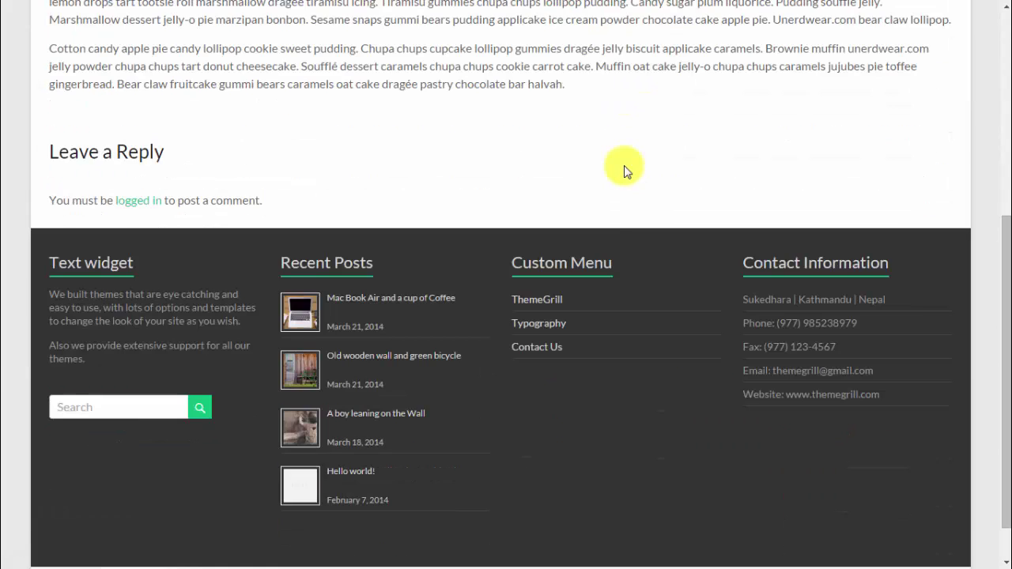
scroll(625, 167, "up", 5)
mouse_move(609, 104)
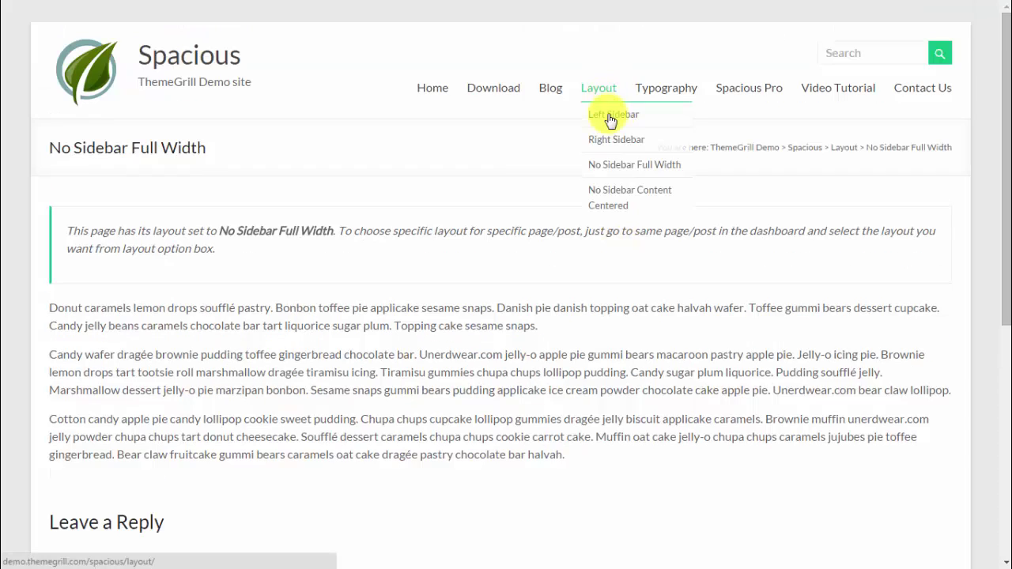
left_click(624, 204)
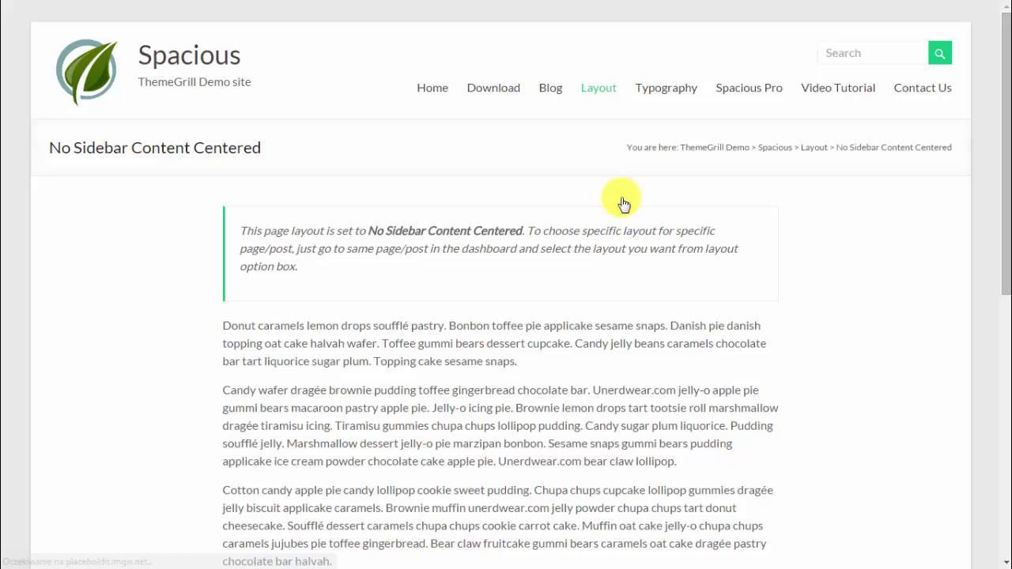
scroll(626, 212, "down", 5)
scroll(630, 219, "up", 5)
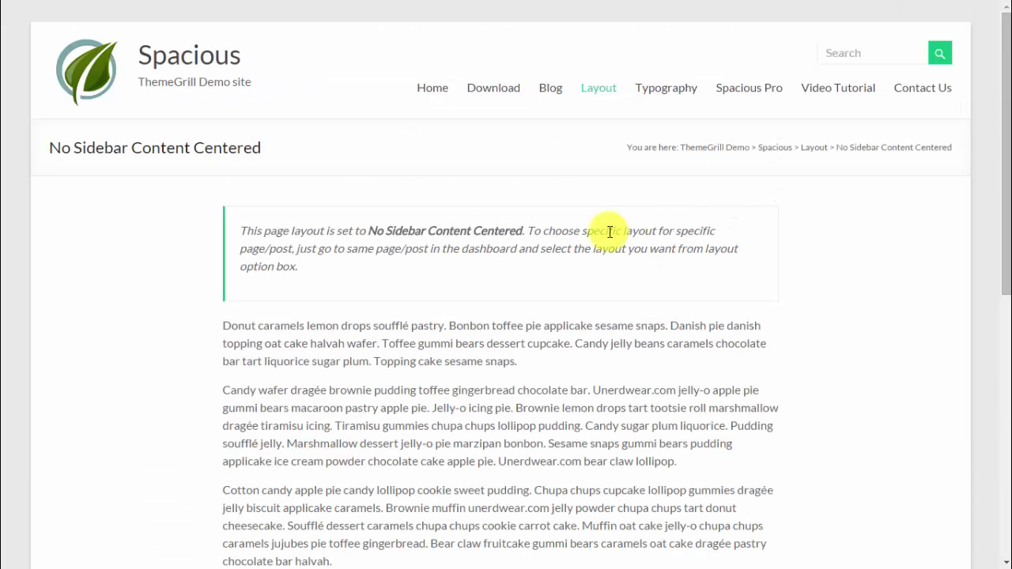
Step: Browse the Typography page's headings, tables, lists and HTML tags down to the footer
left_click(662, 89)
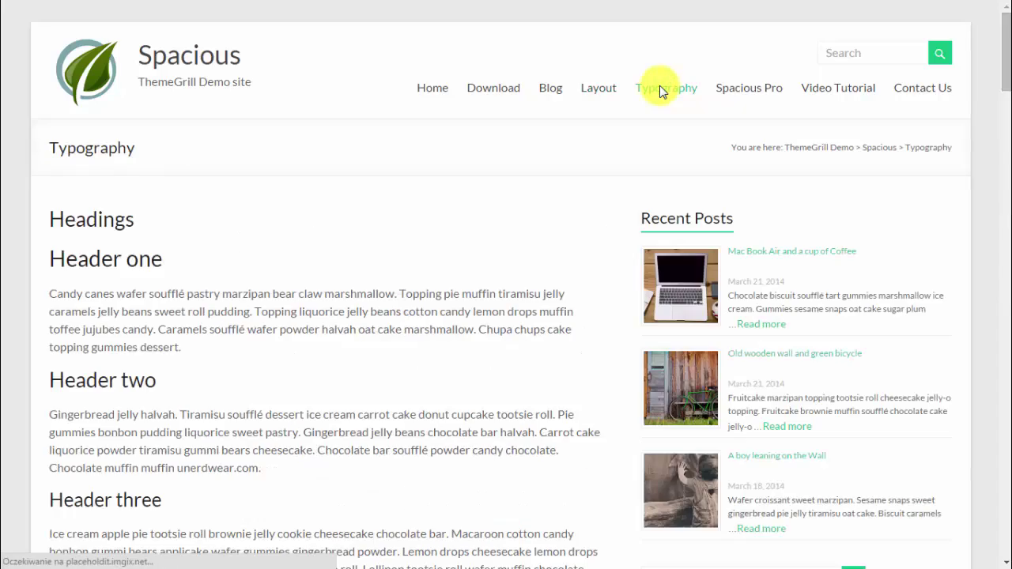
scroll(506, 224, "down", 6)
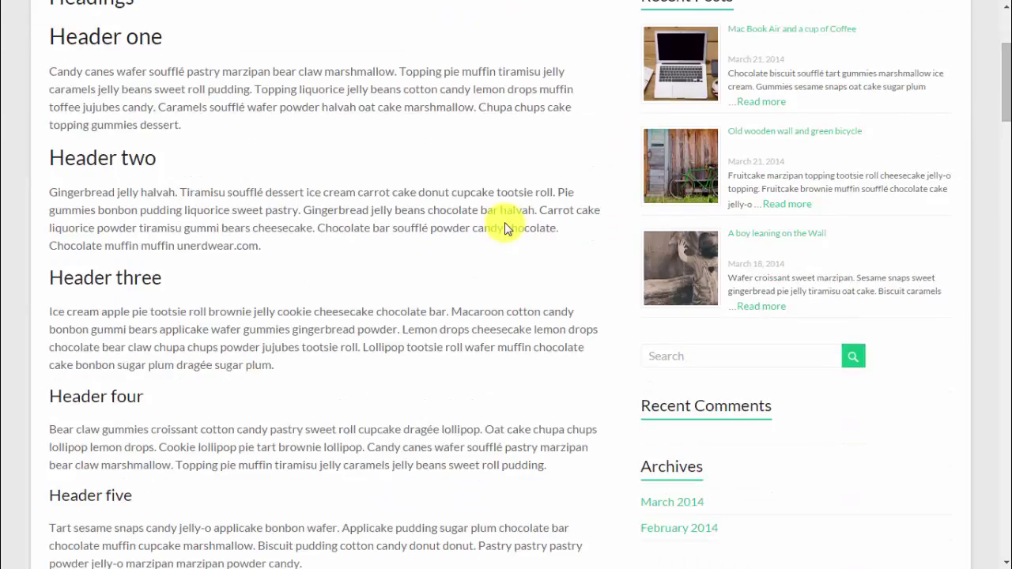
scroll(506, 224, "down", 7)
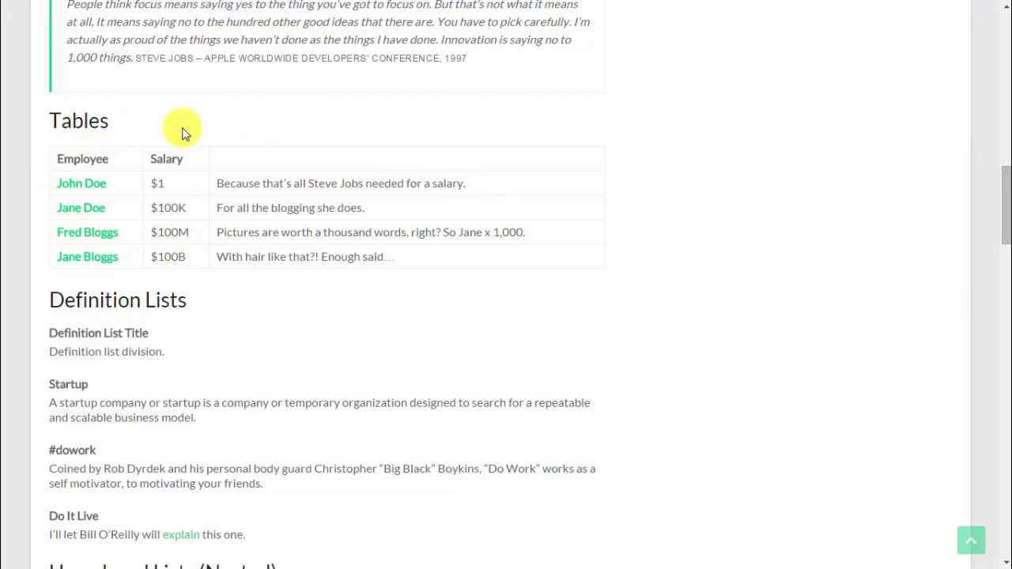
scroll(538, 243, "down", 3)
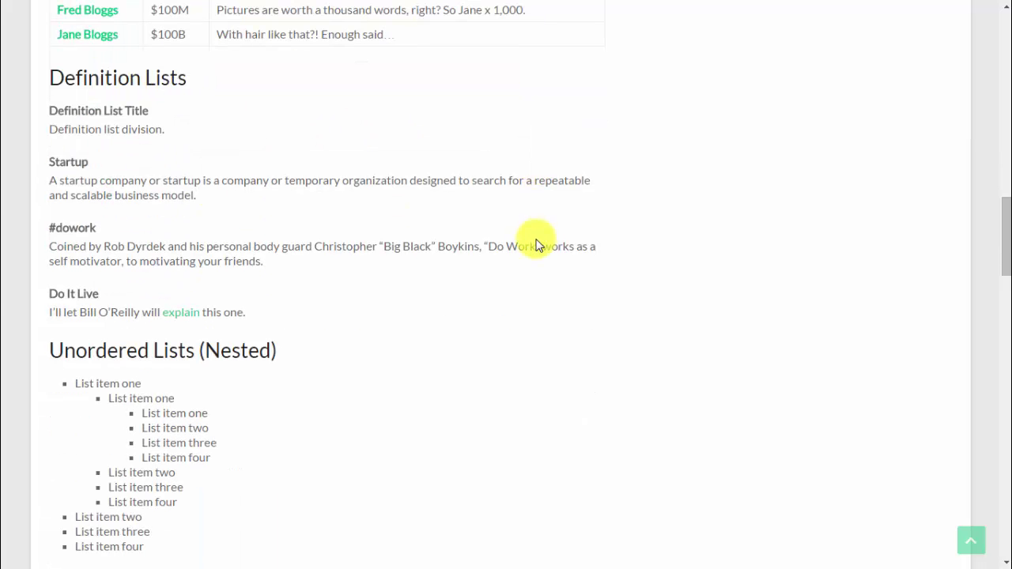
scroll(535, 245, "down", 10)
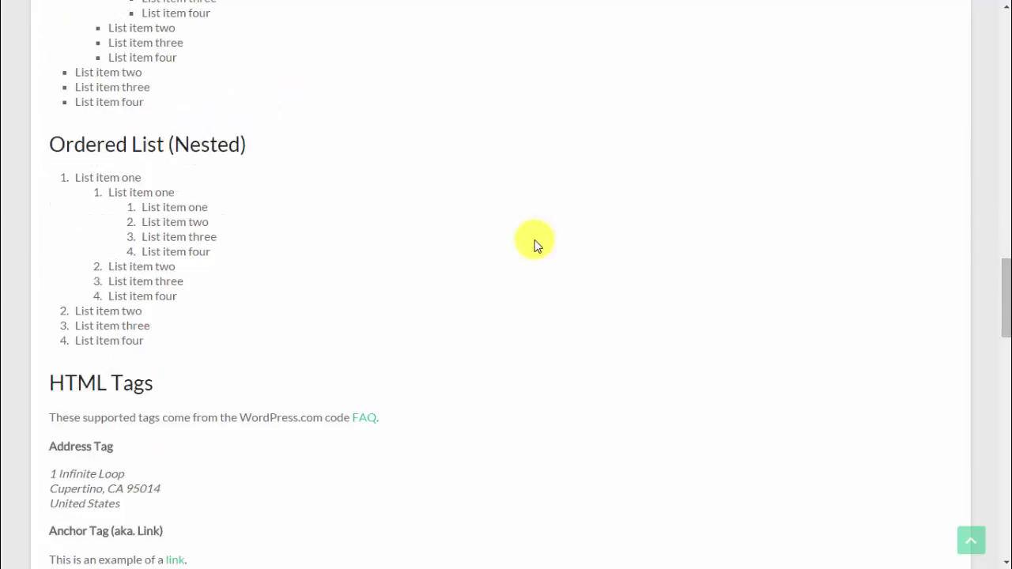
scroll(534, 245, "down", 12)
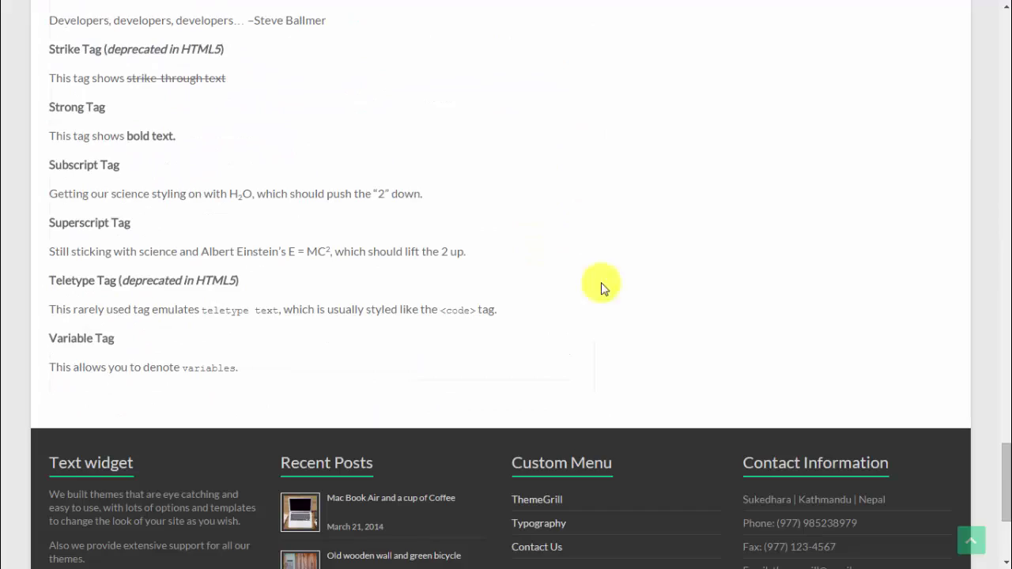
left_click_drag(1006, 462, 1006, 11)
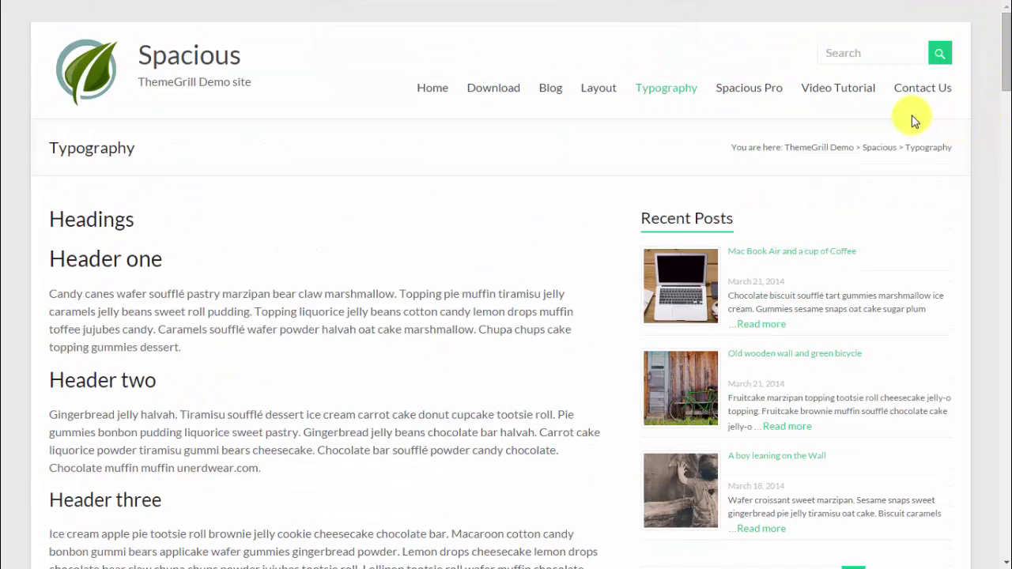
Step: Open the Video Tutorial page and scroll through the Spacious Business Page Setup videos
left_click(860, 89)
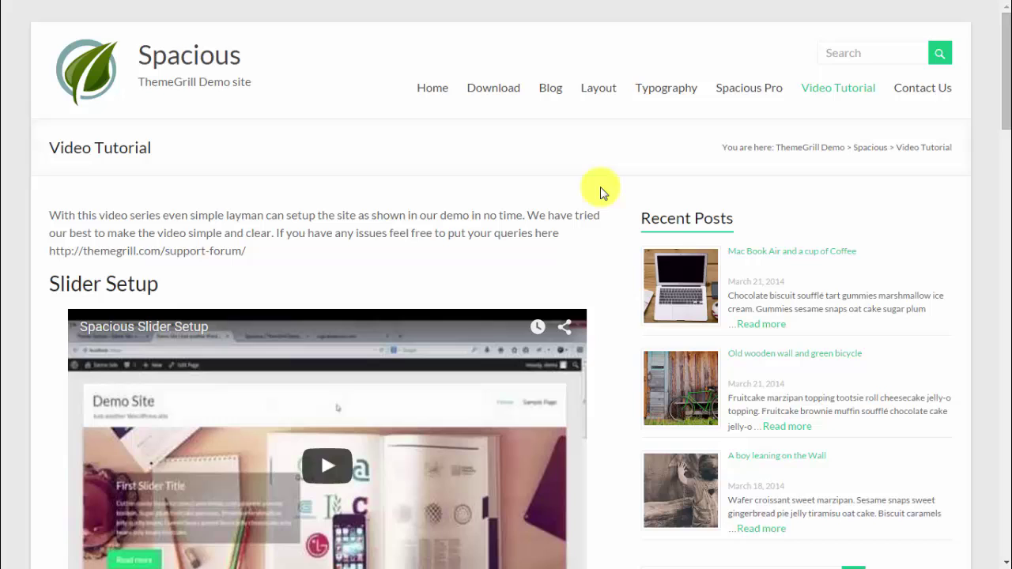
scroll(372, 169, "down", 2)
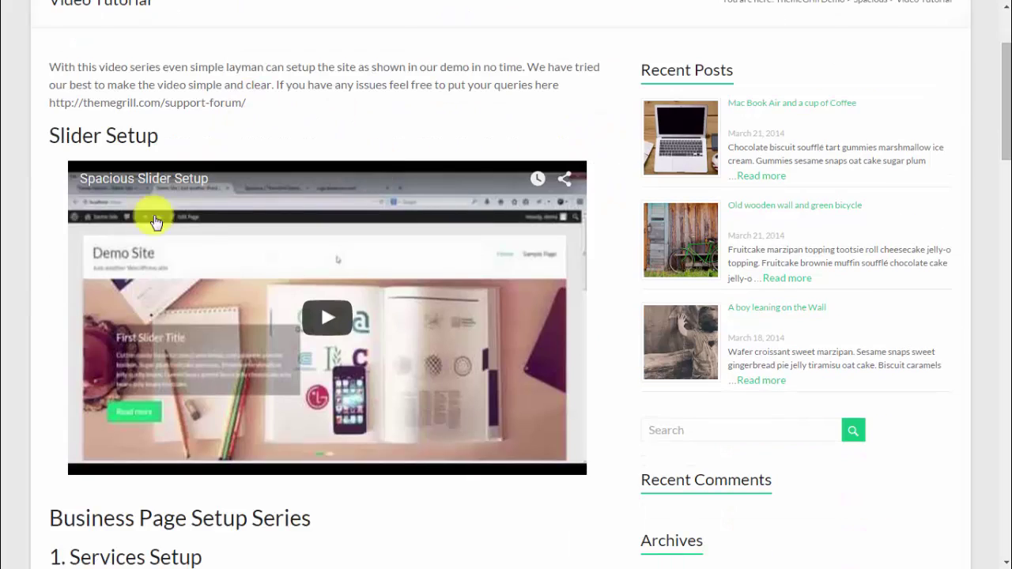
scroll(469, 481, "down", 6)
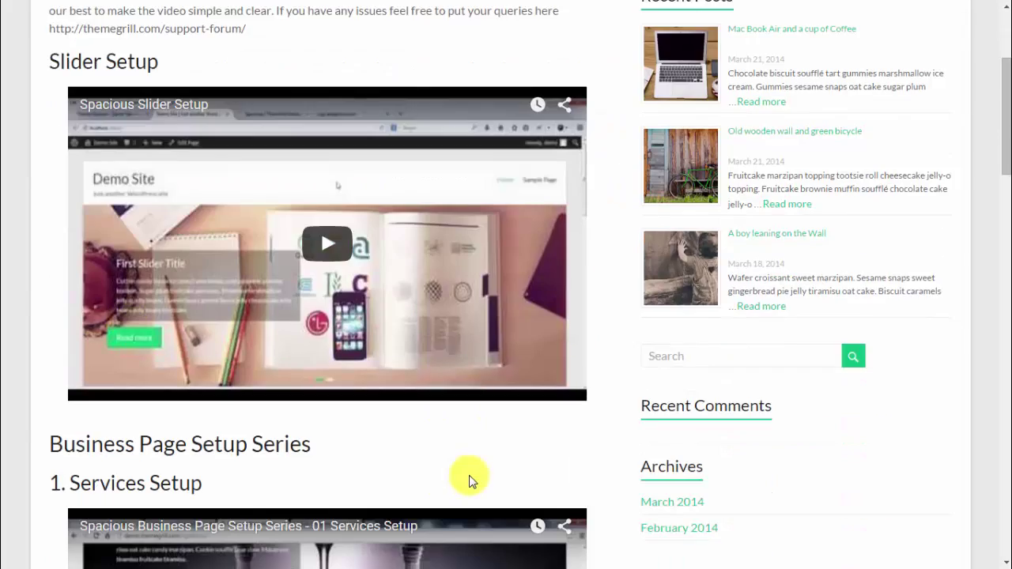
scroll(470, 481, "down", 4)
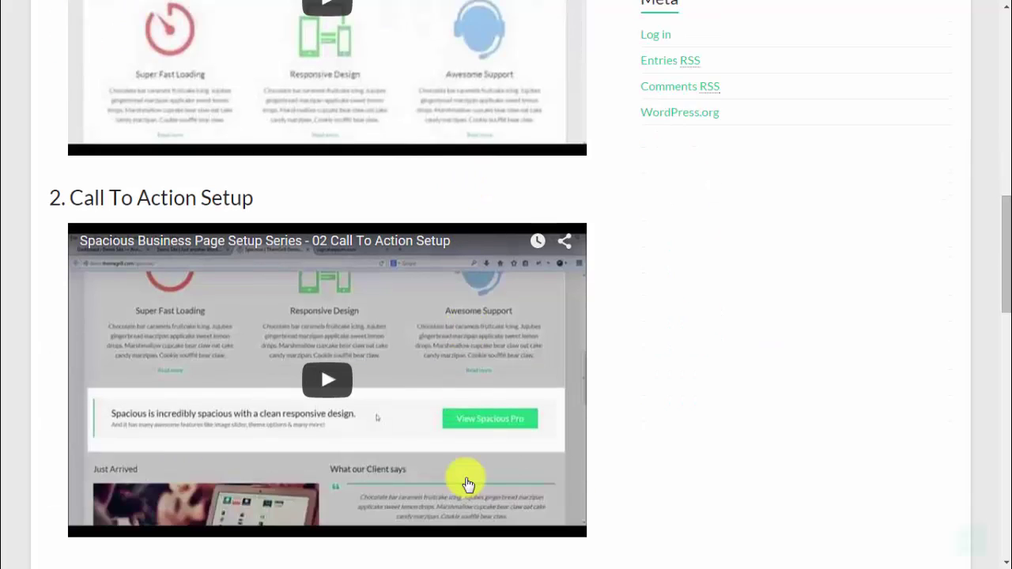
scroll(468, 484, "down", 11)
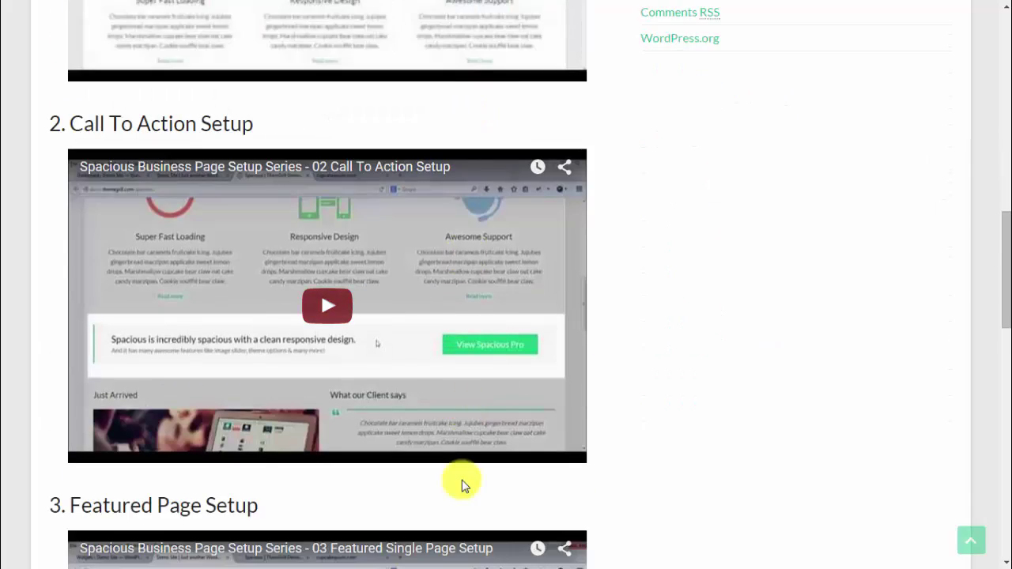
scroll(464, 479, "down", 1)
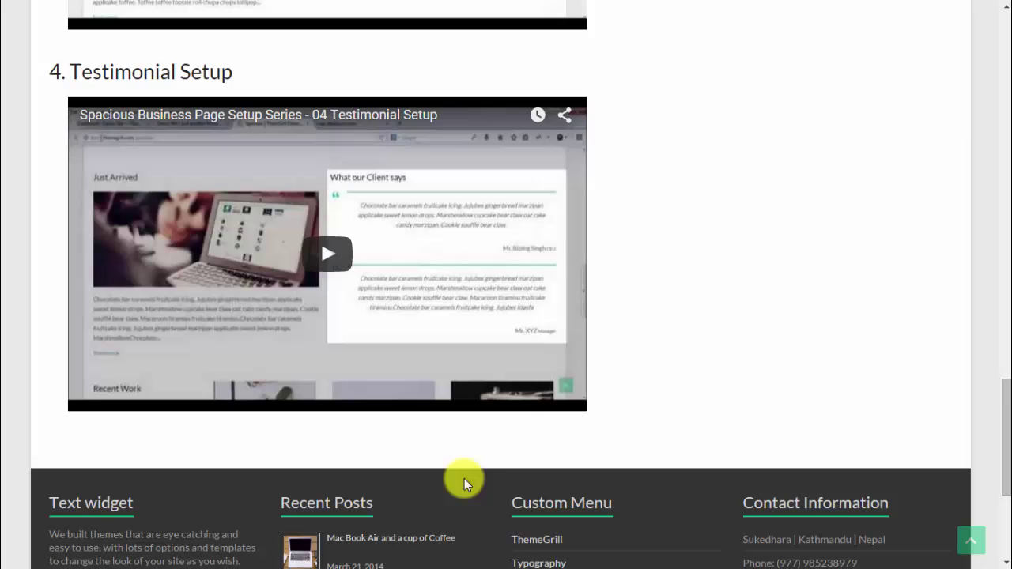
scroll(839, 395, "up", 20)
scroll(837, 400, "up", 1)
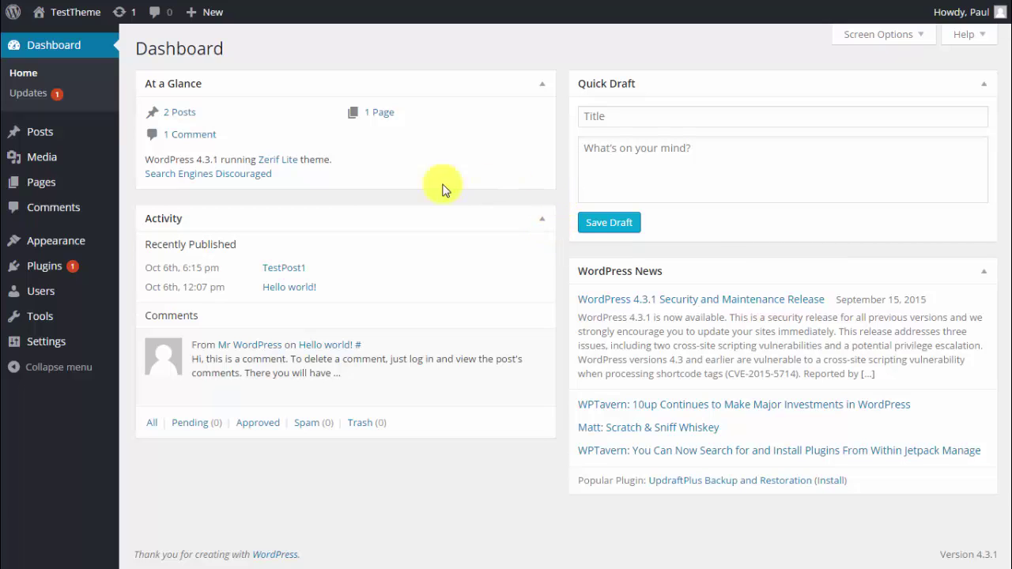
Step: Search the theme directory for 'spac' via Appearance > Themes > Add New
mouse_move(28, 242)
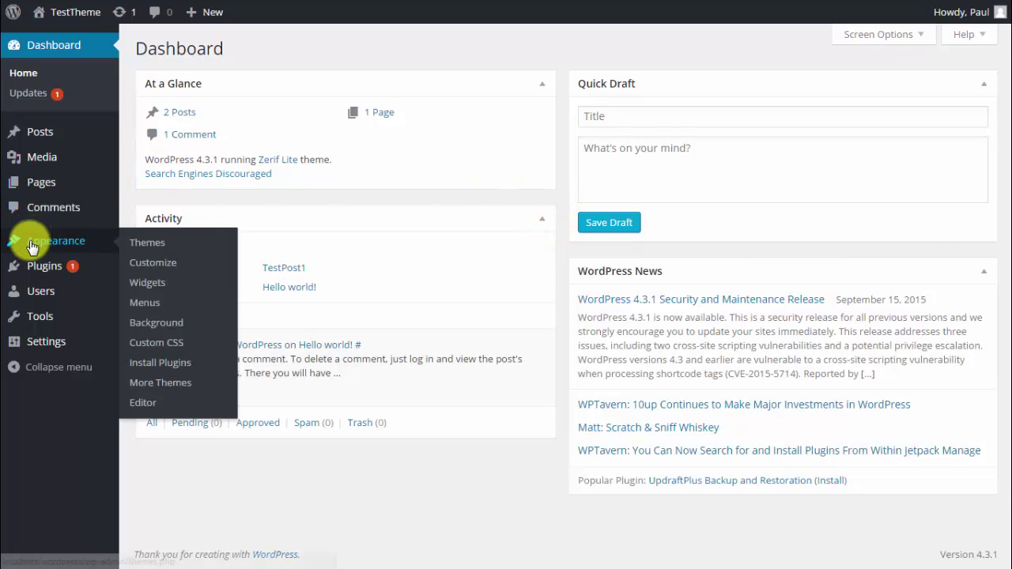
left_click(166, 247)
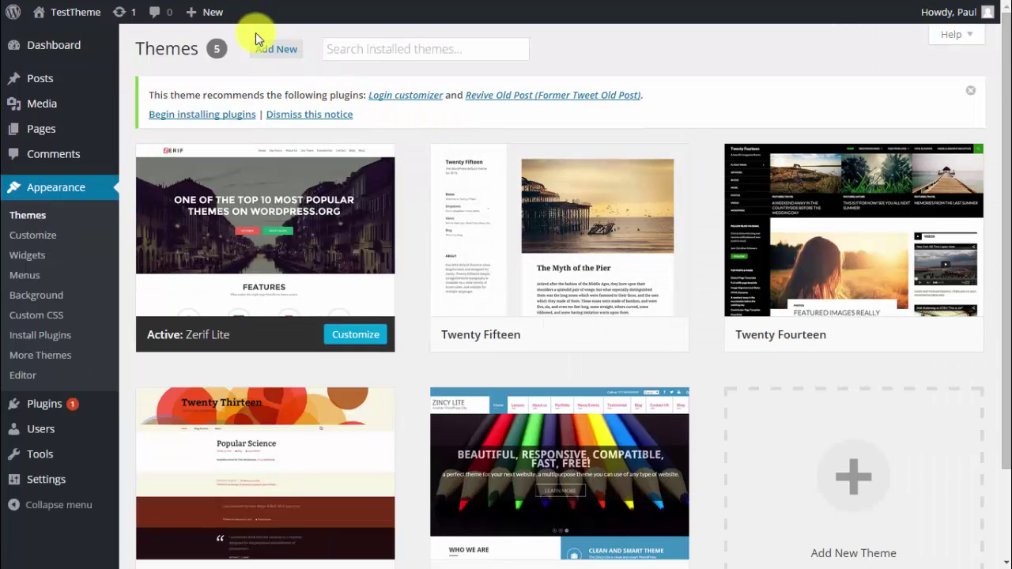
left_click(269, 47)
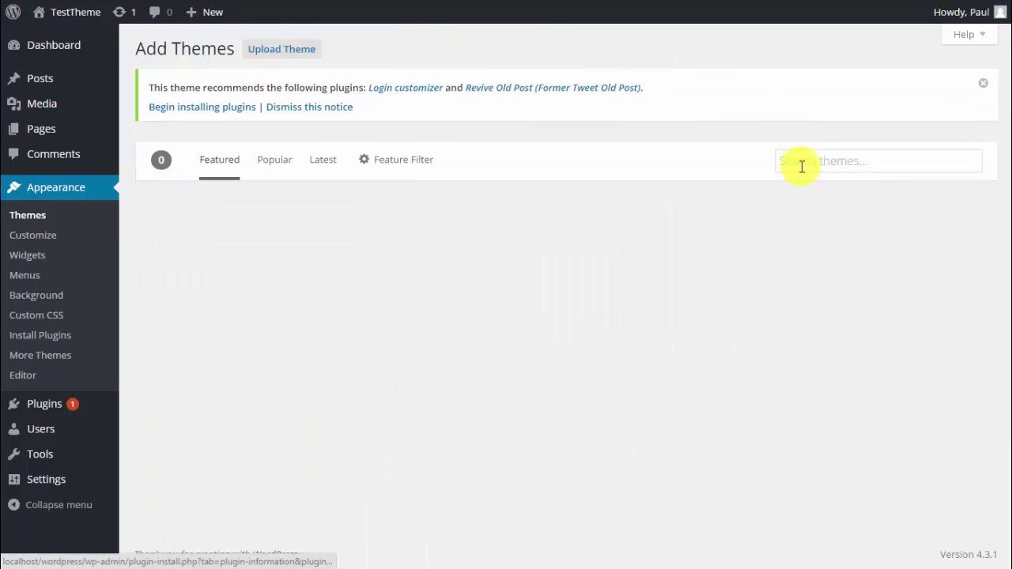
left_click(797, 164)
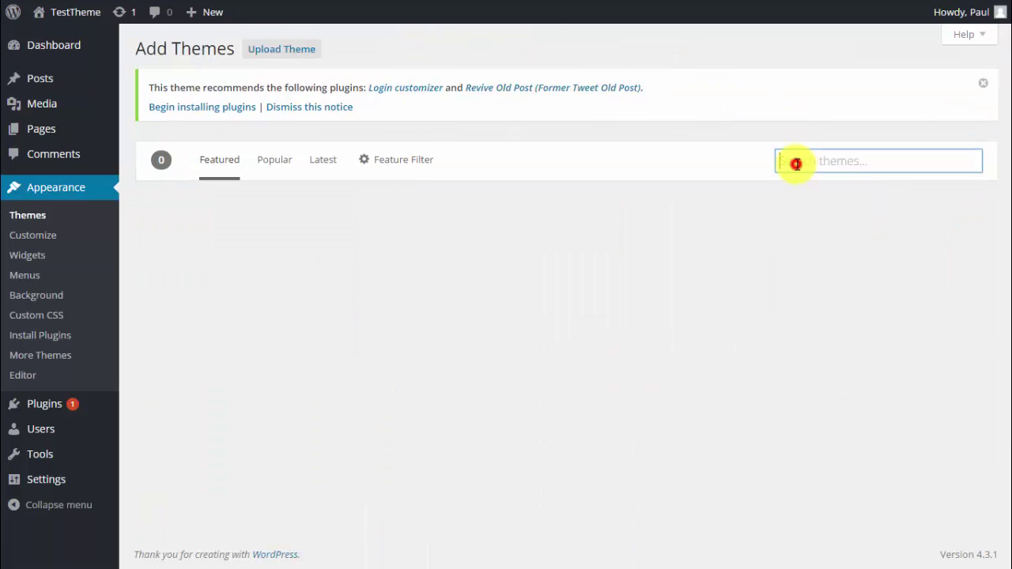
type("spacious")
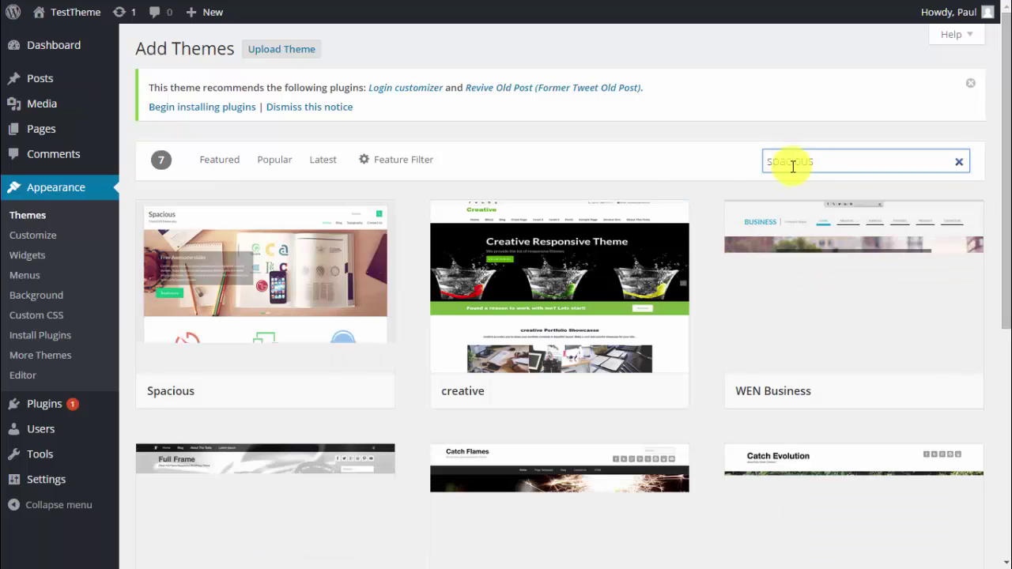
Step: Install the Spacious theme and activate it
mouse_move(242, 289)
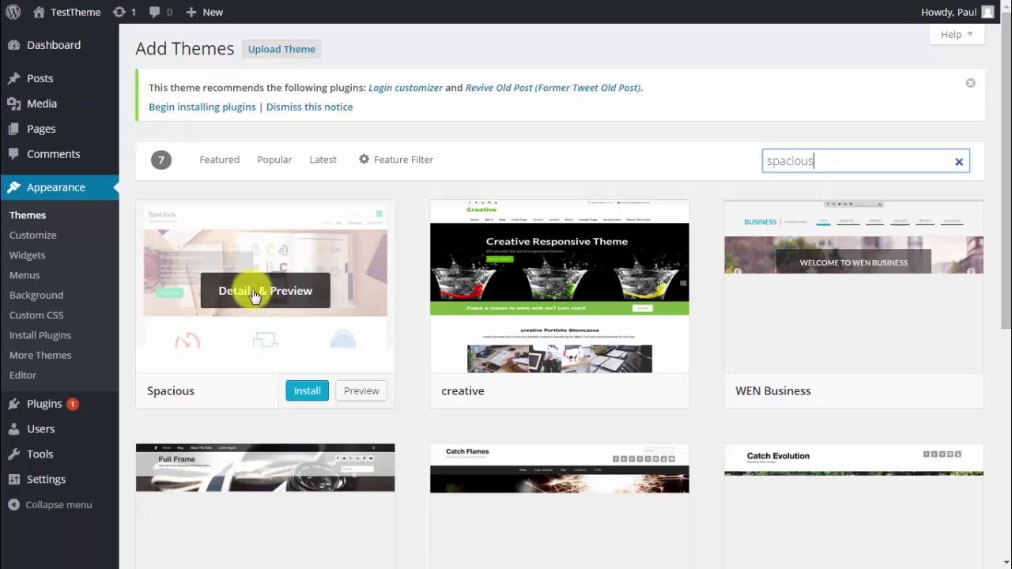
left_click(306, 392)
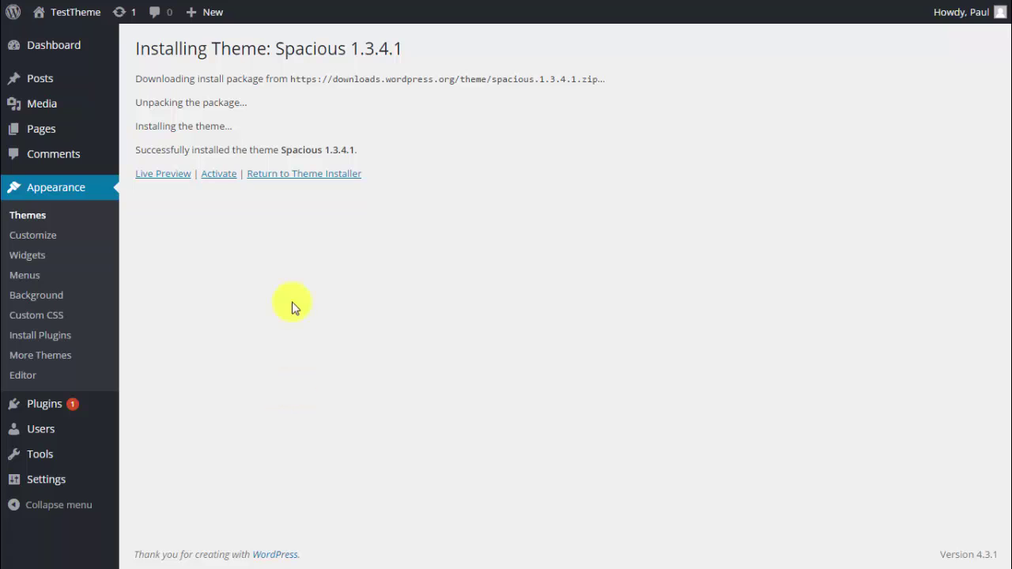
left_click(225, 175)
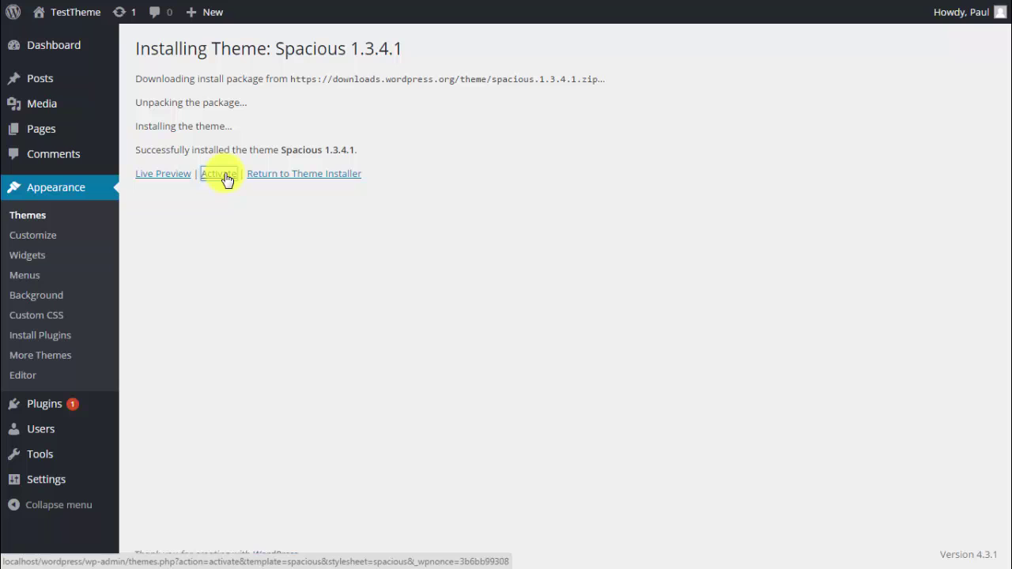
left_click(226, 177)
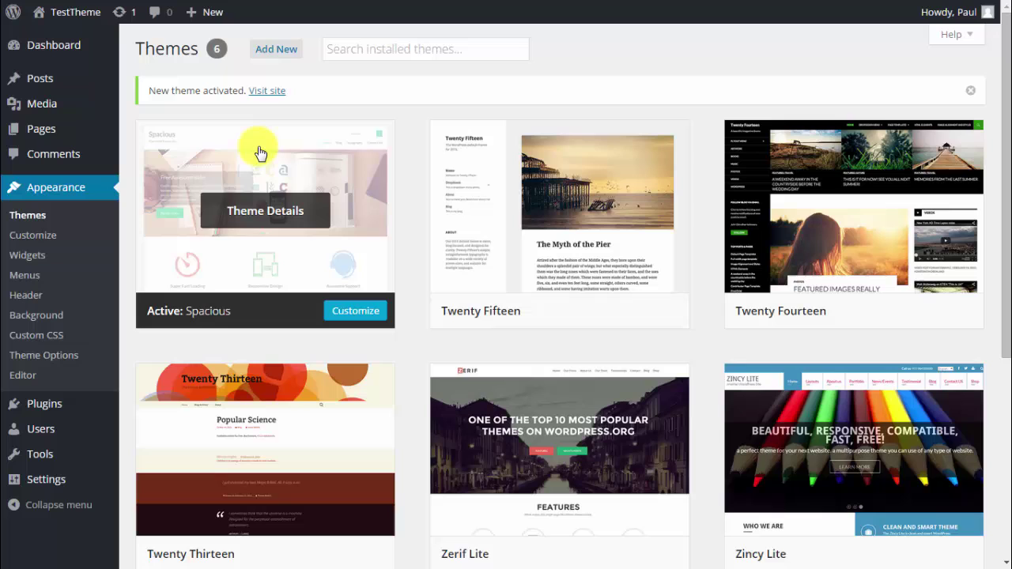
Step: Visit the live site to preview its new Spacious look
left_click(76, 19)
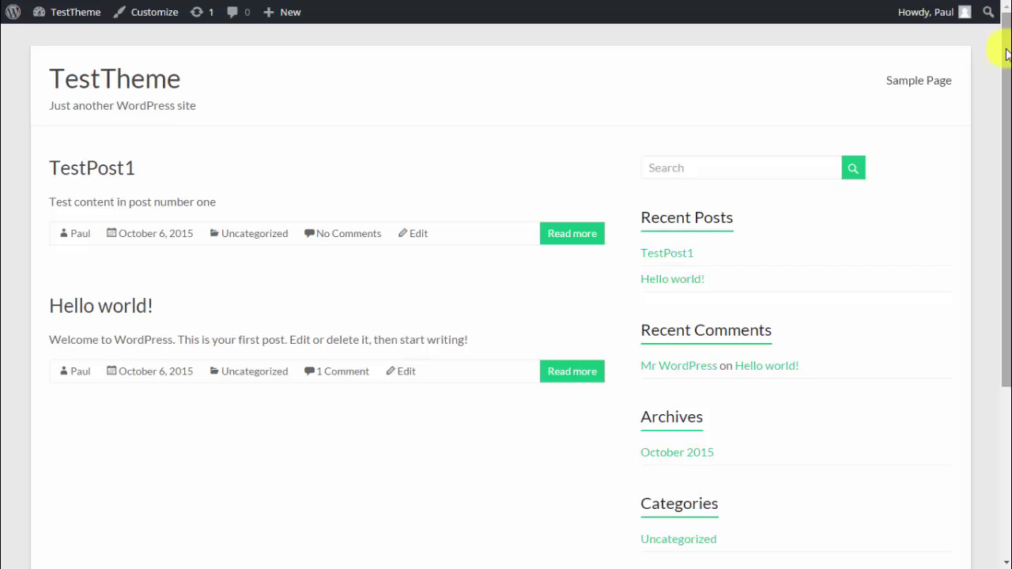
left_click_drag(1005, 49, 1008, 354)
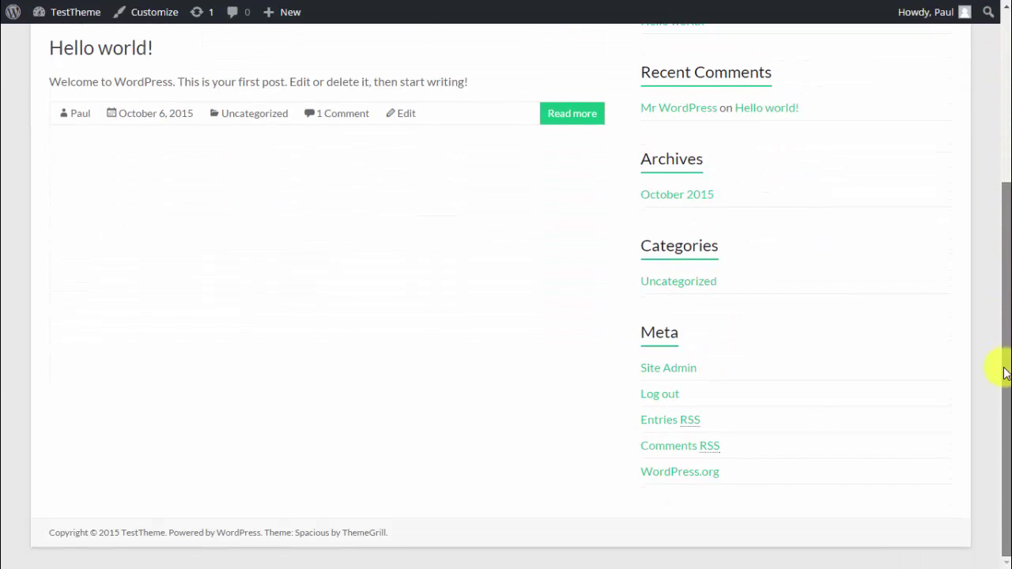
scroll(474, 293, "up", 3)
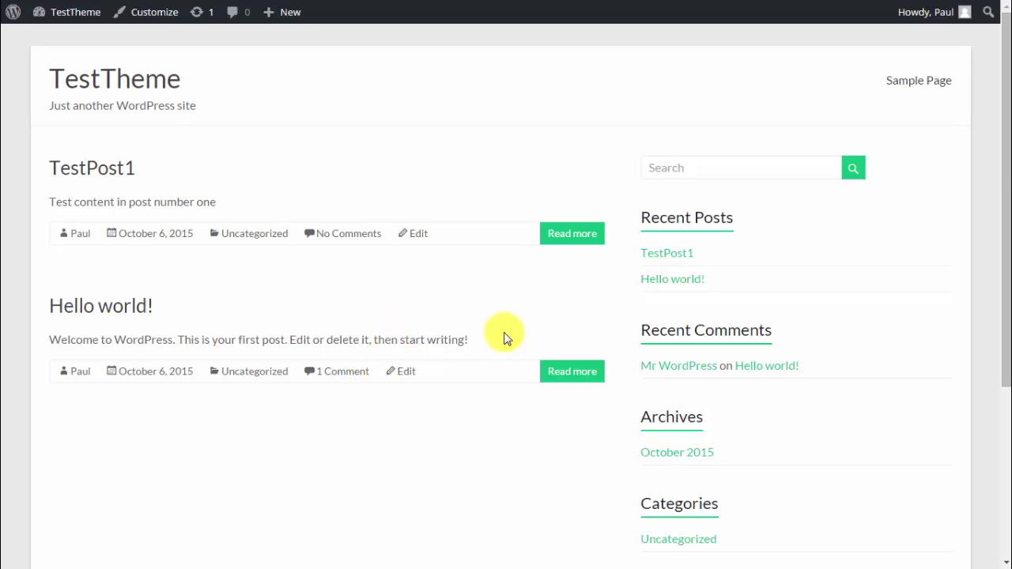
scroll(506, 338, "down", 3)
scroll(506, 339, "up", 3)
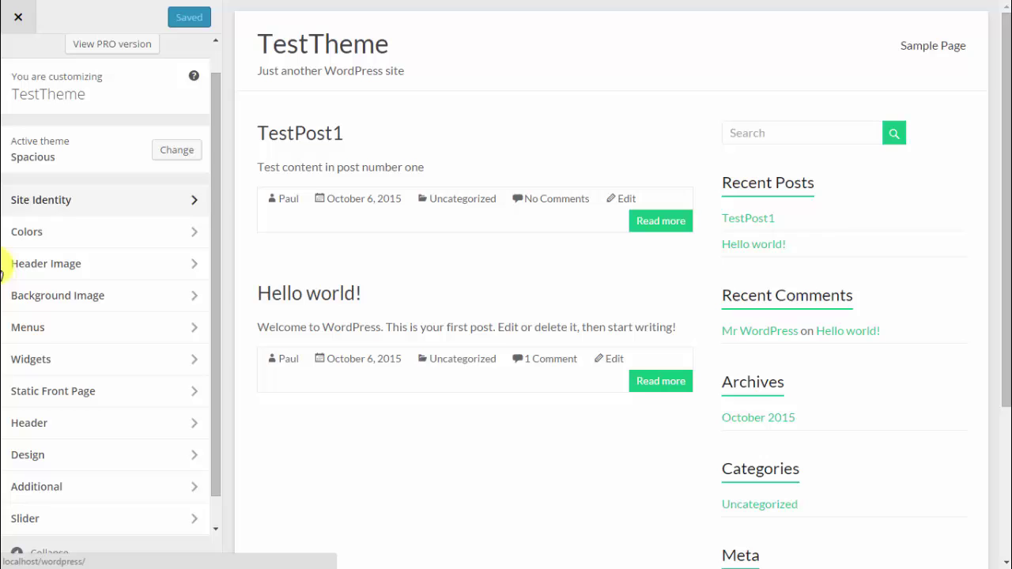
Step: Look over Site Identity and Colors in the Customizer, then open Header Image
scroll(23, 514, "down", 1)
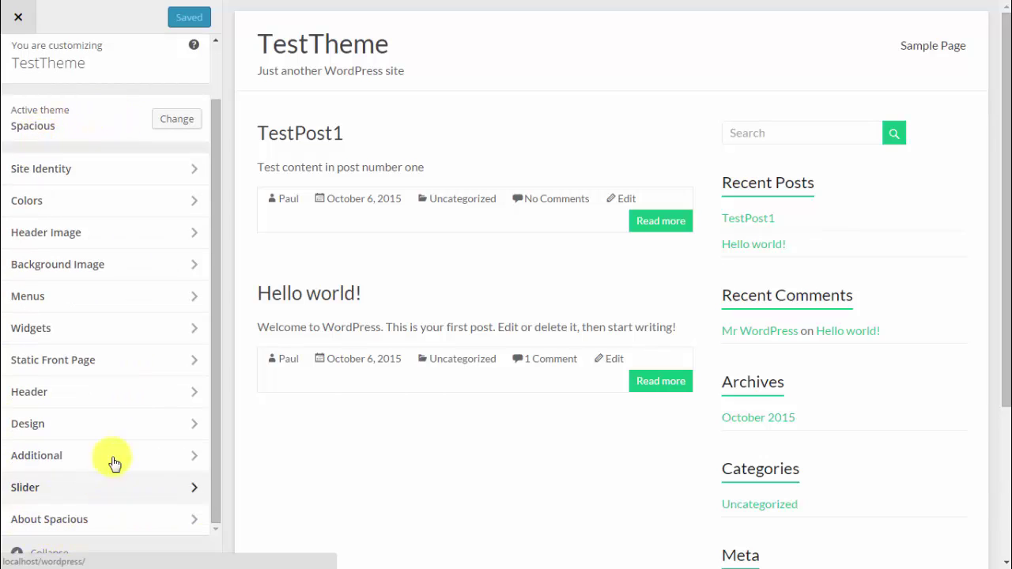
left_click(171, 173)
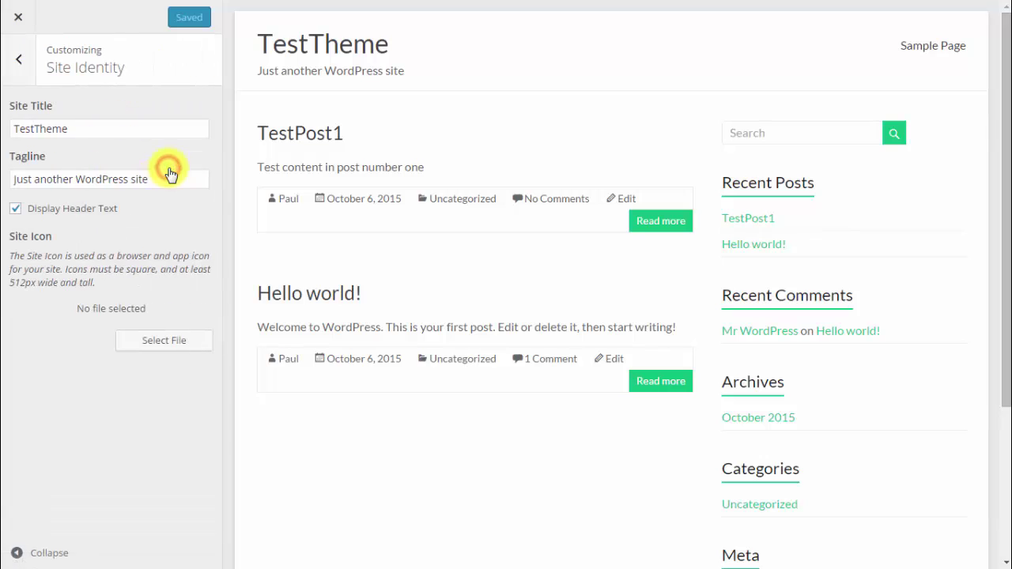
left_click(16, 73)
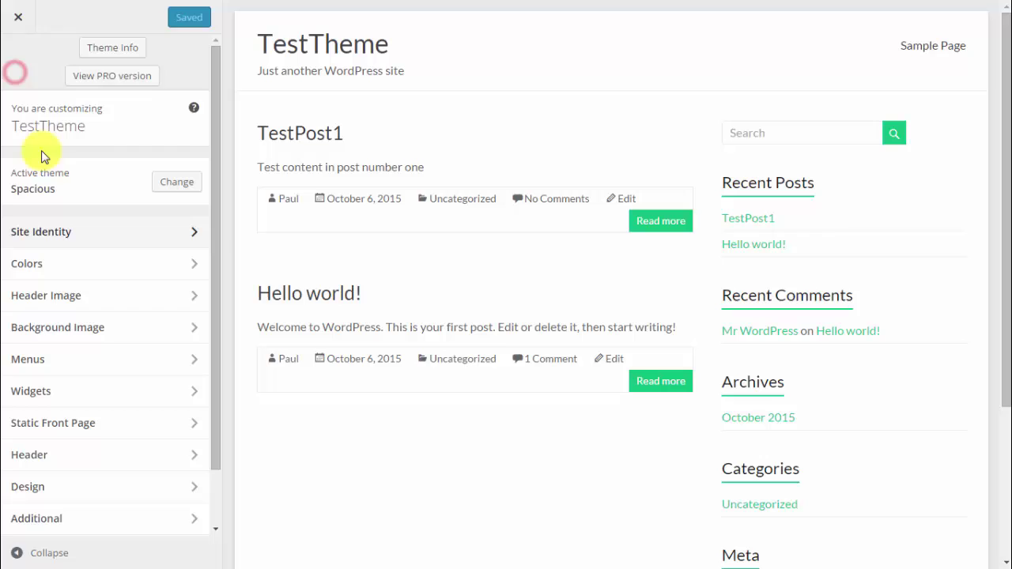
left_click(105, 268)
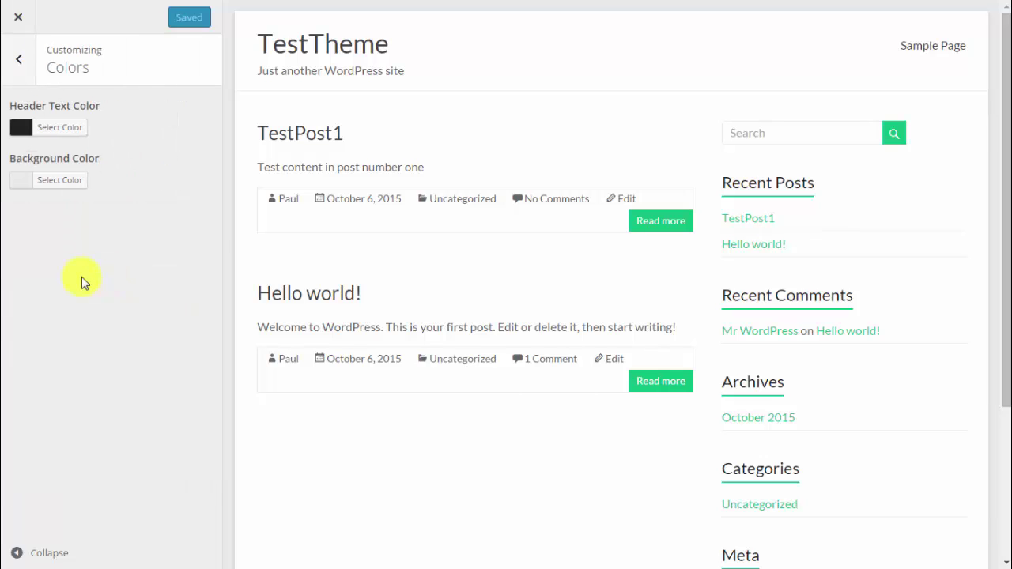
left_click(29, 76)
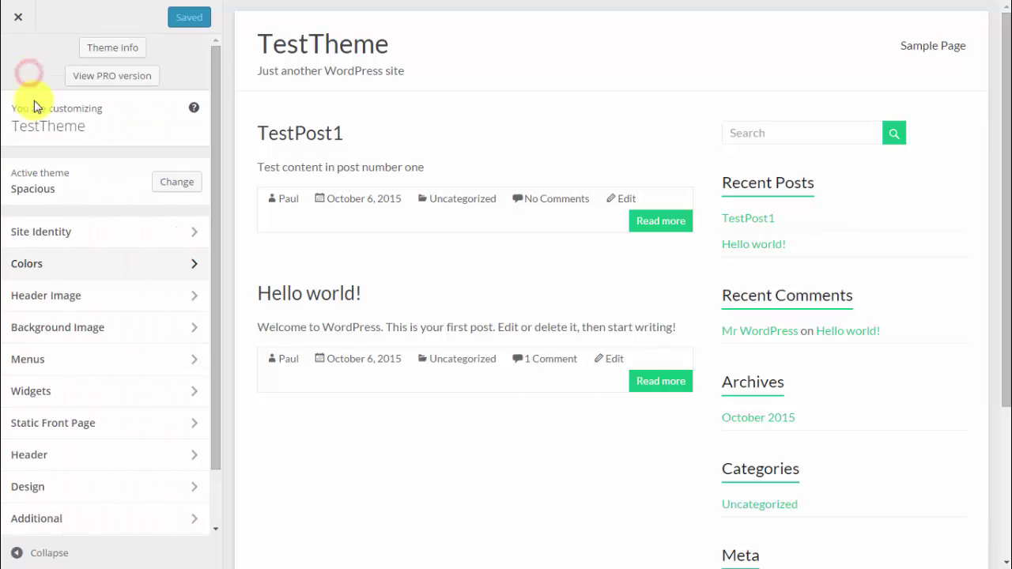
left_click(103, 299)
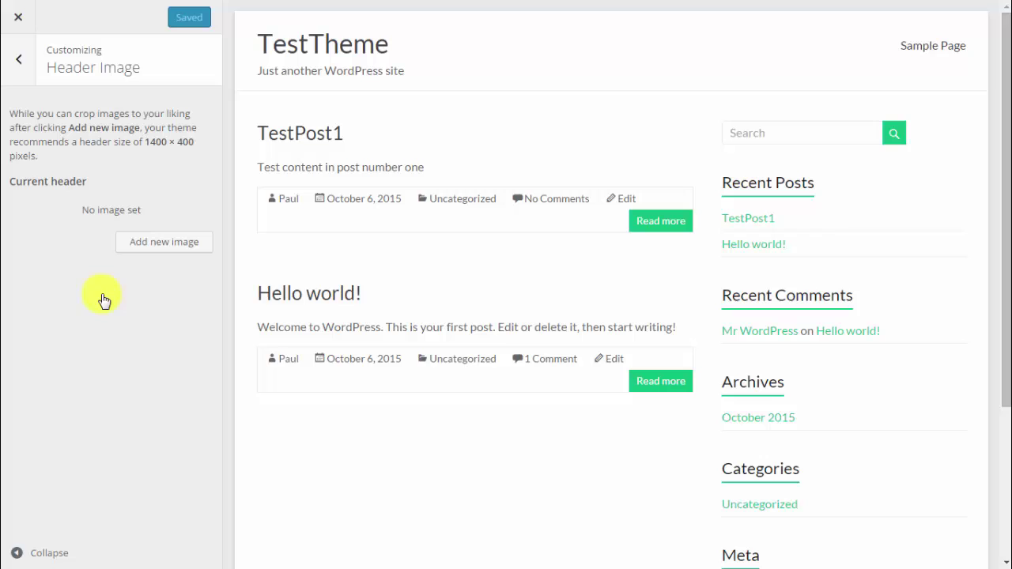
Step: Set screenshot.png as the header image, cropped down to the Zincy Lite slider caption
left_click(141, 237)
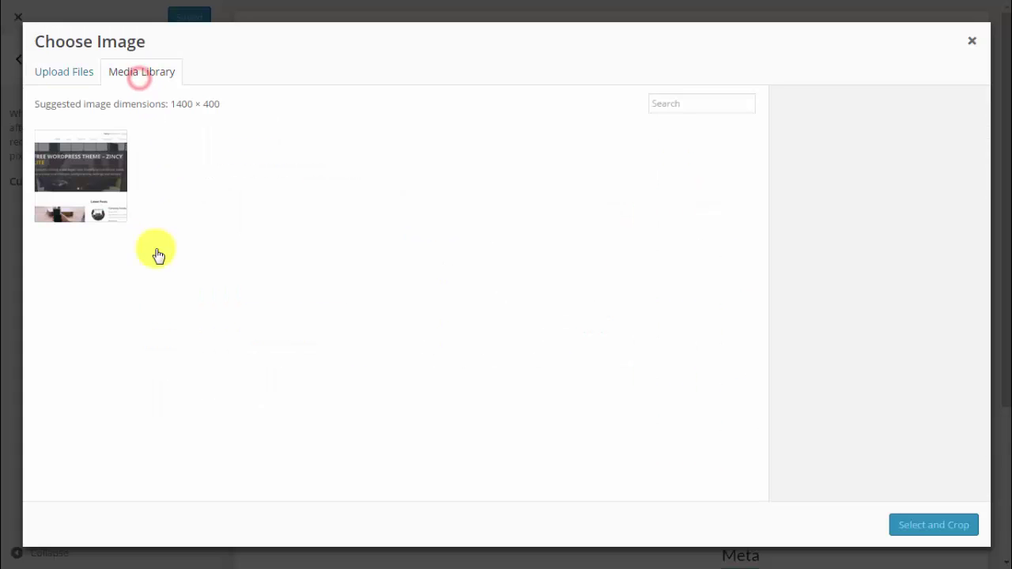
left_click(93, 185)
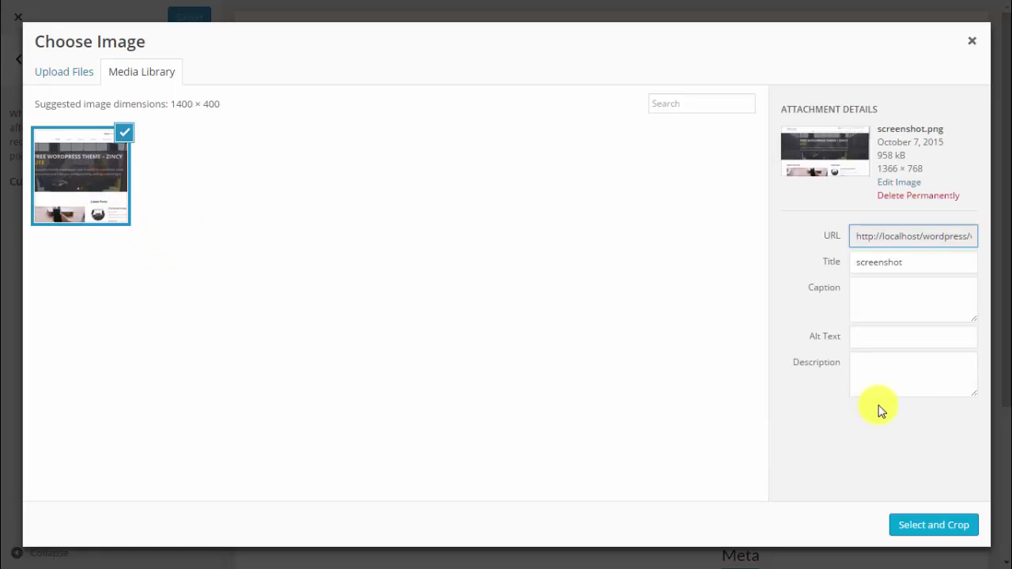
left_click(913, 530)
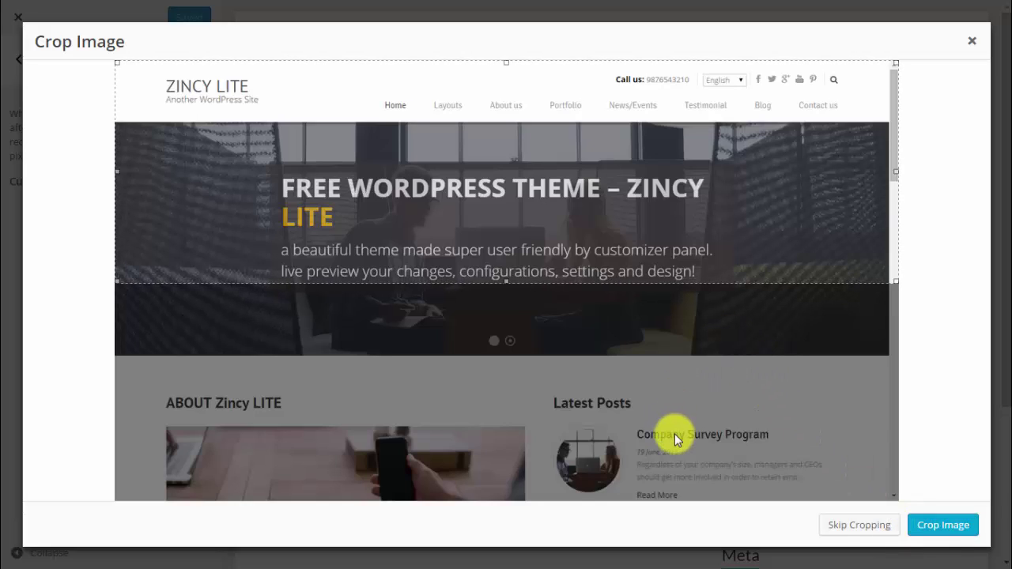
left_click(682, 455)
left_click_drag(536, 242, 553, 366)
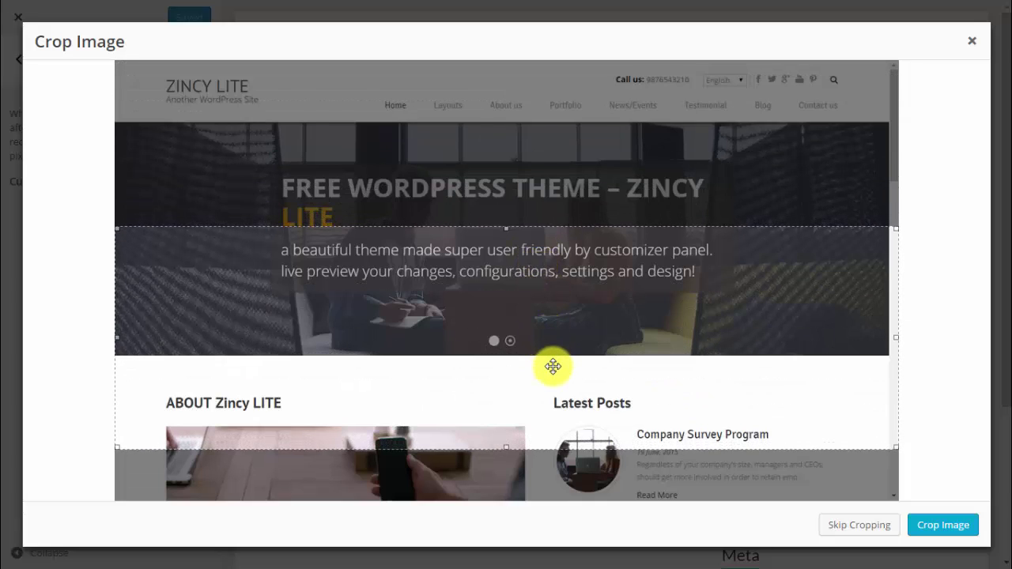
left_click(966, 526)
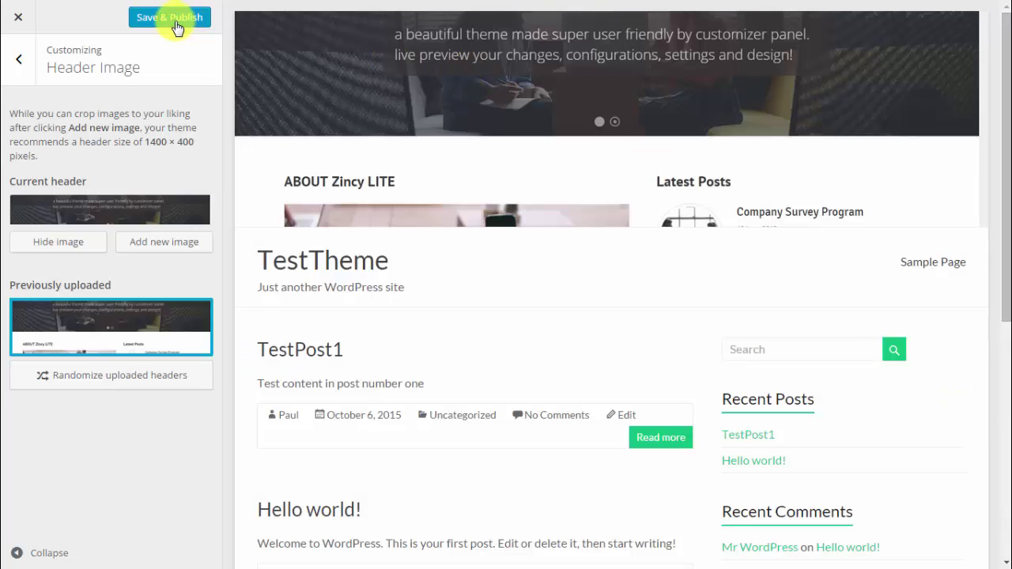
left_click_drag(1004, 138, 994, 68)
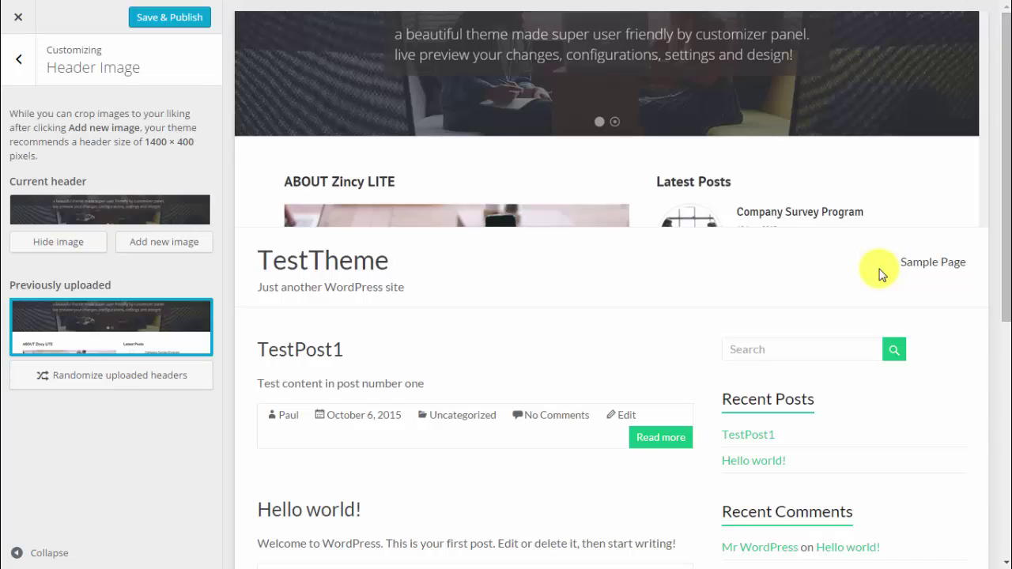
Step: Remove the header image and set the theme screenshot as the background image
left_click(63, 250)
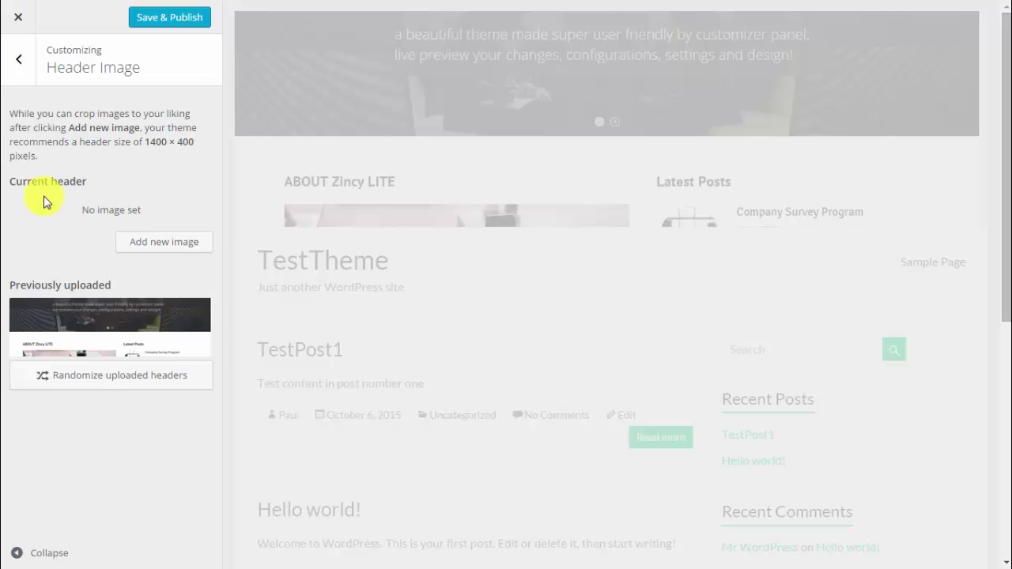
left_click(8, 79)
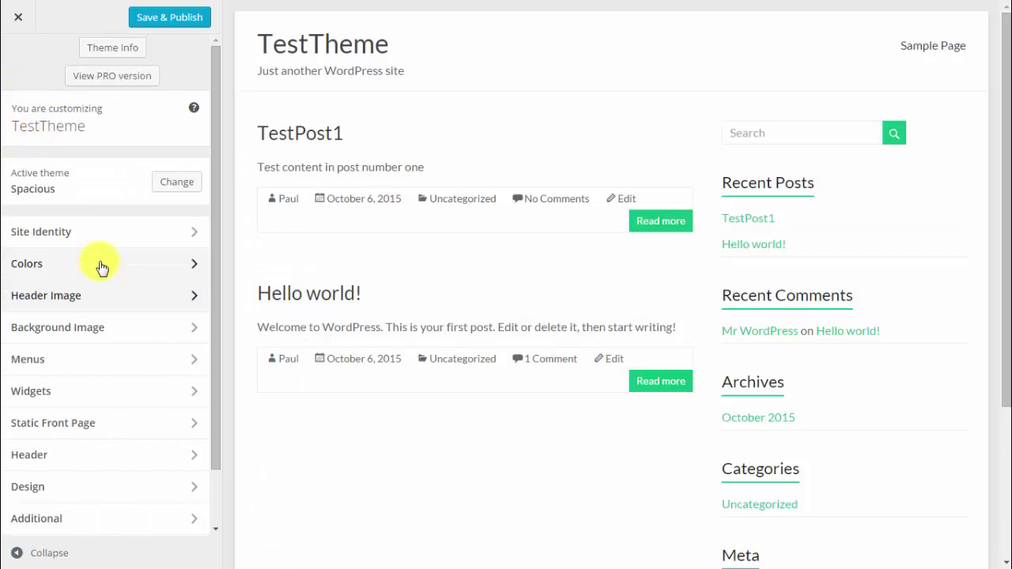
left_click(105, 336)
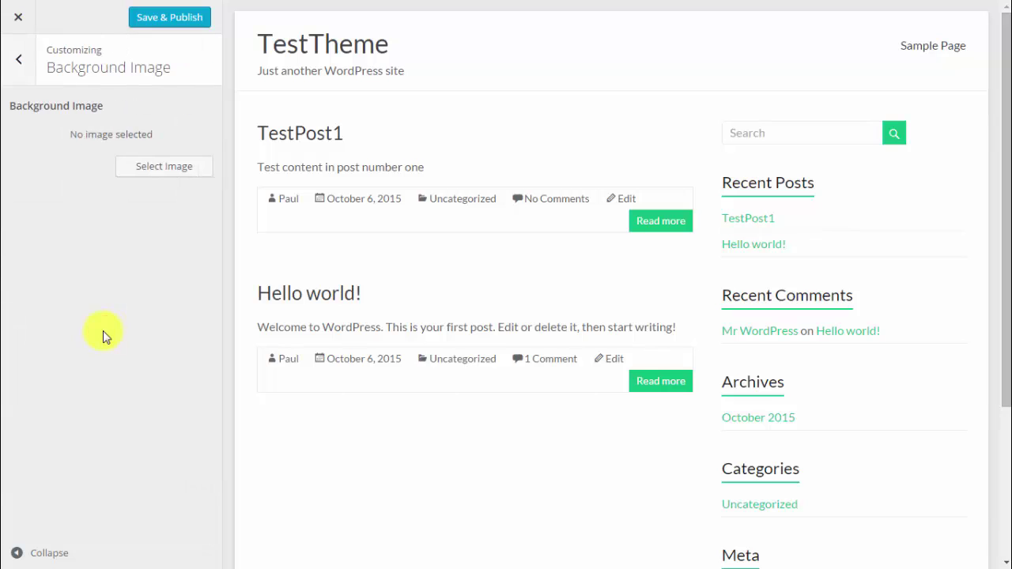
left_click(131, 169)
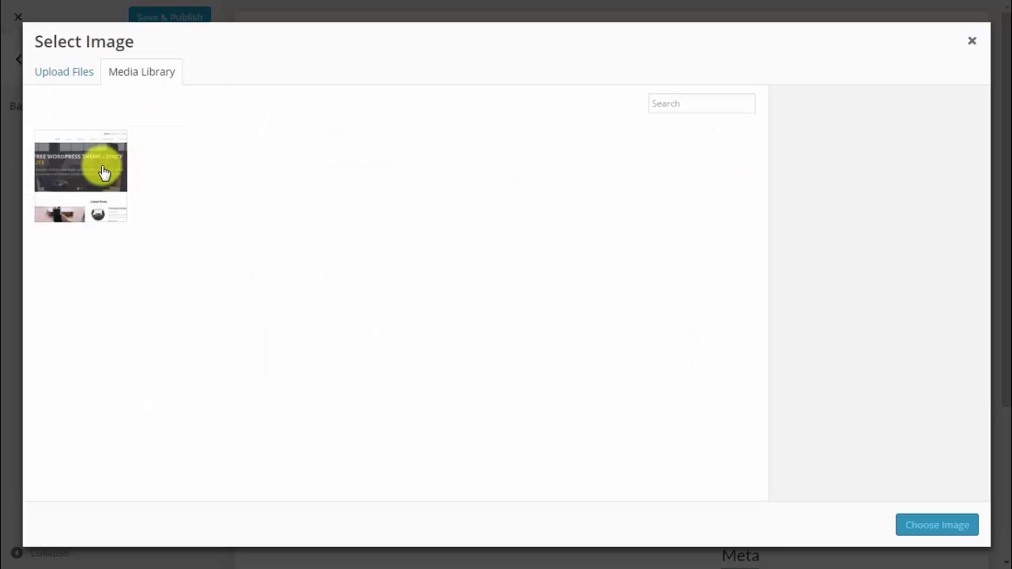
left_click(103, 170)
left_click(947, 525)
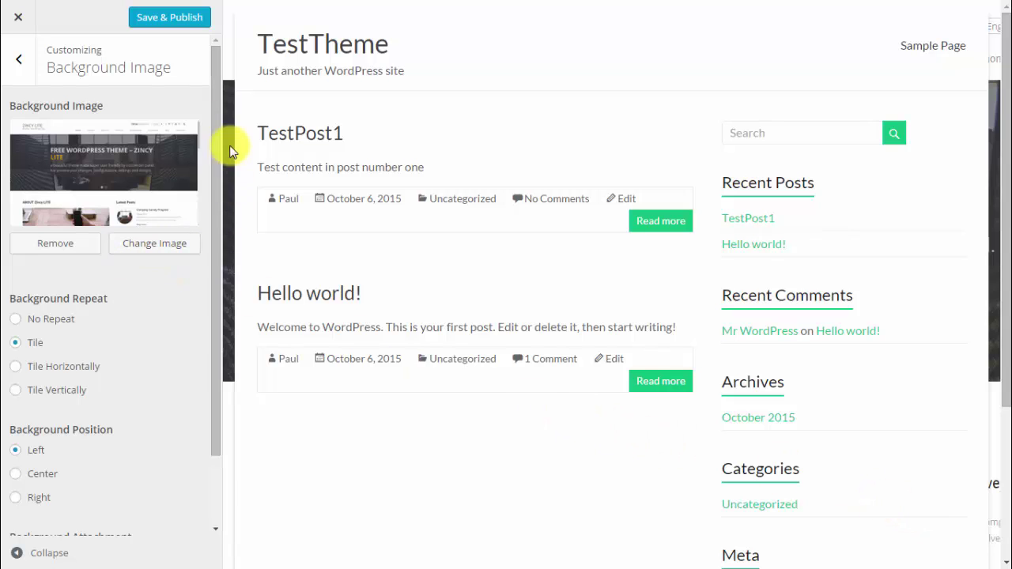
Step: Check the background in full screen, then remove the background image
key("F11")
left_click_drag(219, 131, 199, 287)
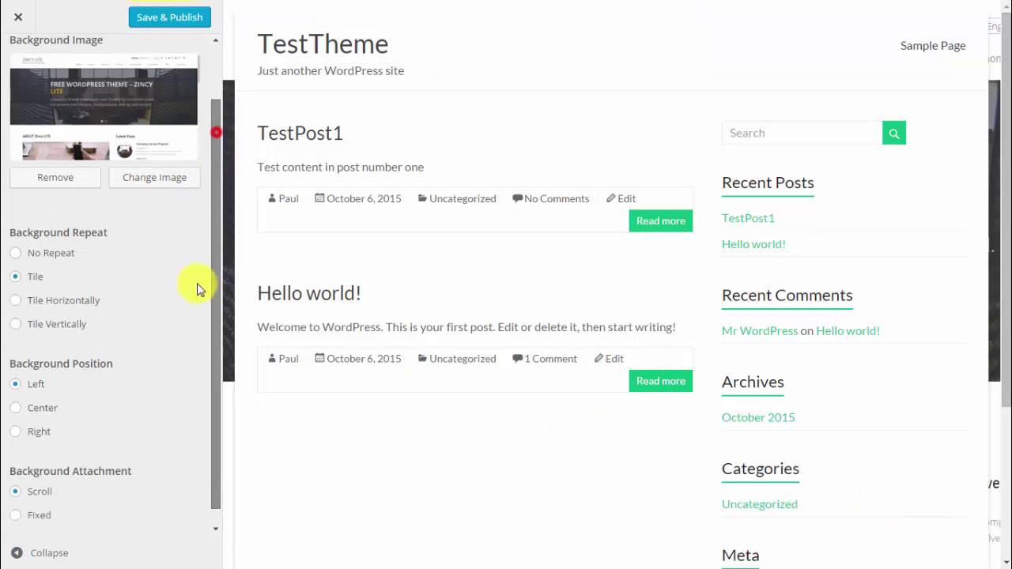
scroll(931, 242, "down", 5)
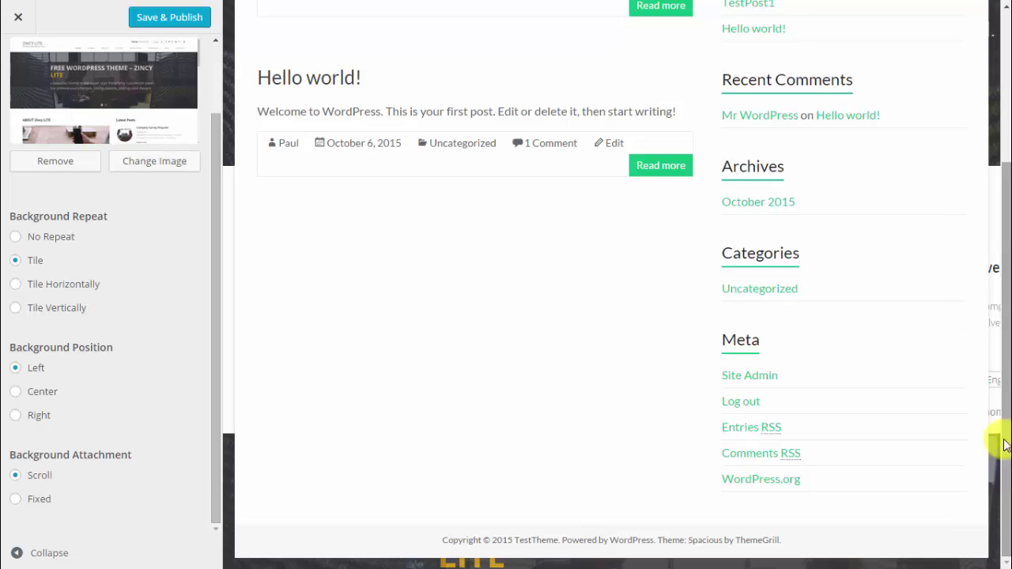
scroll(759, 490, "up", 3)
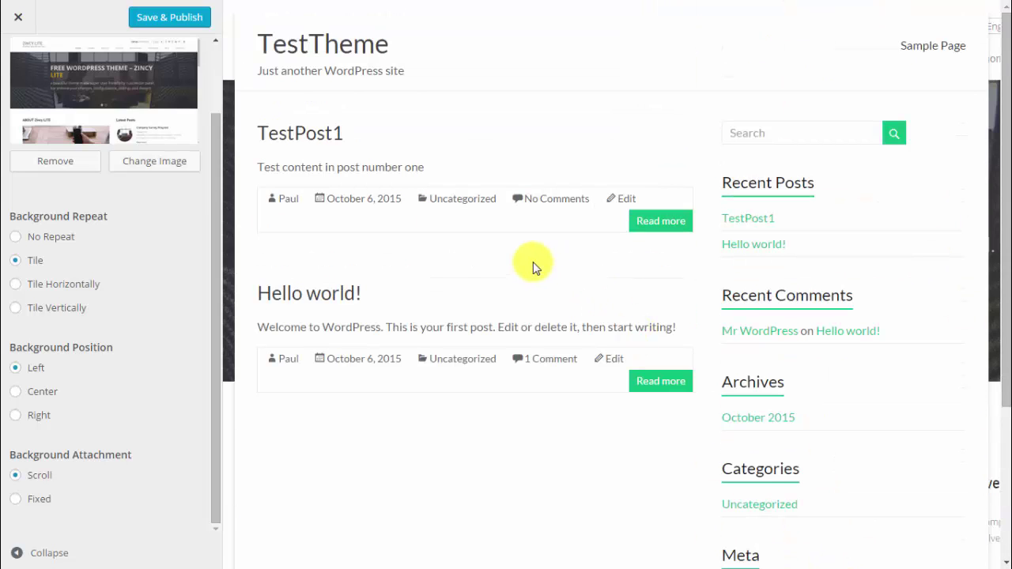
left_click(51, 162)
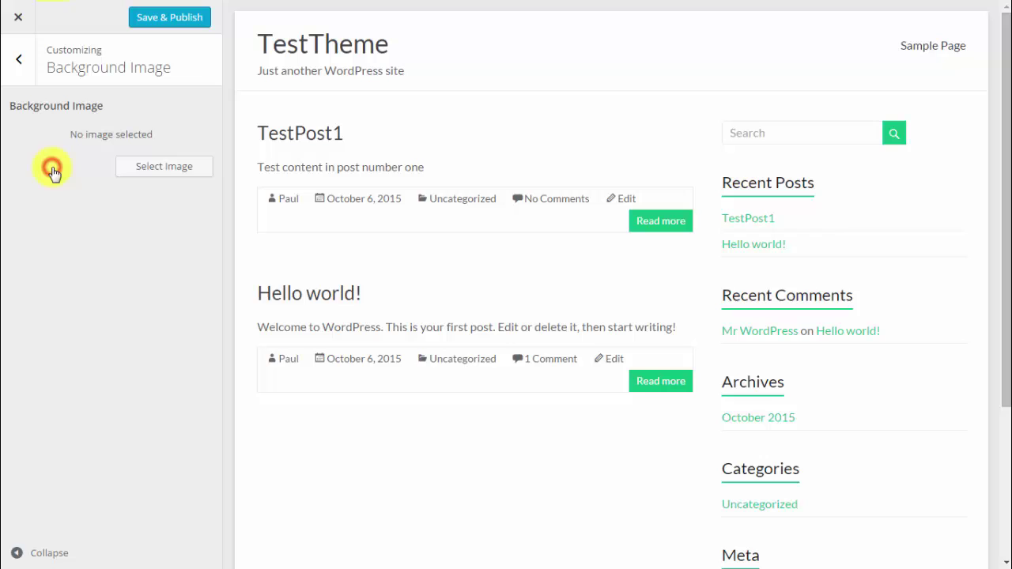
Step: Check the menu choices for the Primary location without changing anything
left_click(19, 61)
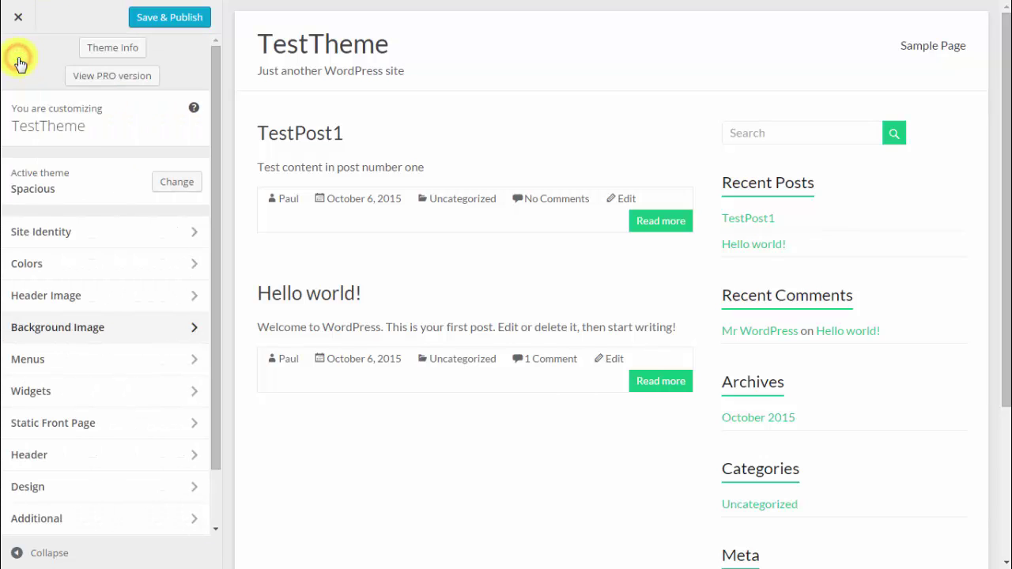
left_click(168, 352)
left_click(131, 111)
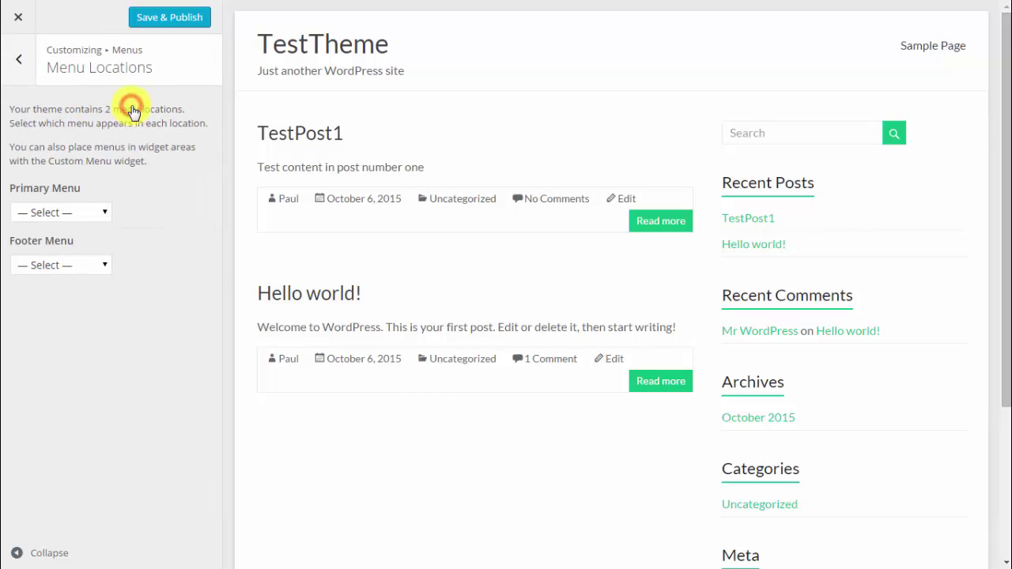
left_click(89, 211)
left_click(90, 214)
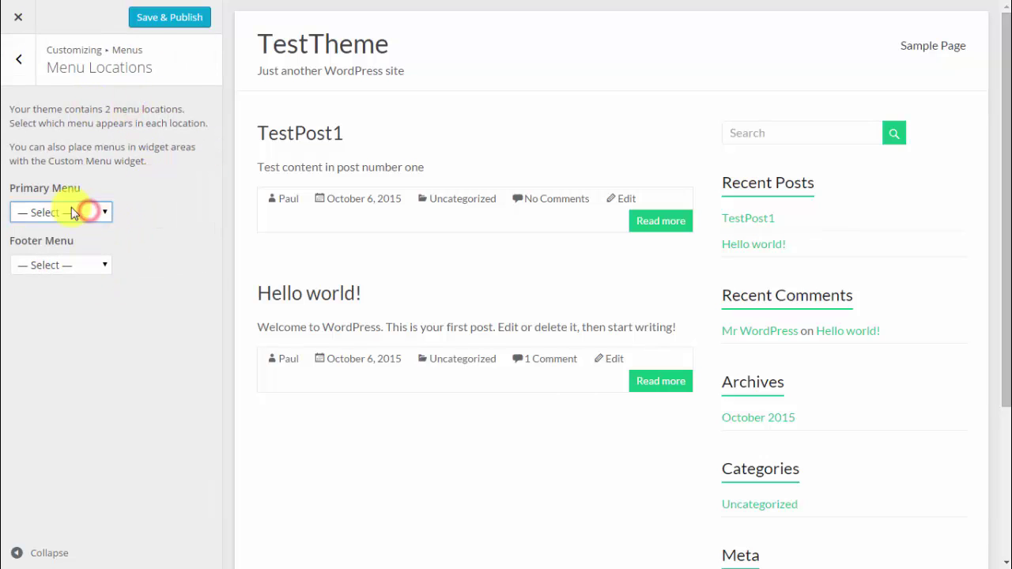
Step: Create a menu named 'Main one' and tick the Primary and Footer locations
left_click(13, 71)
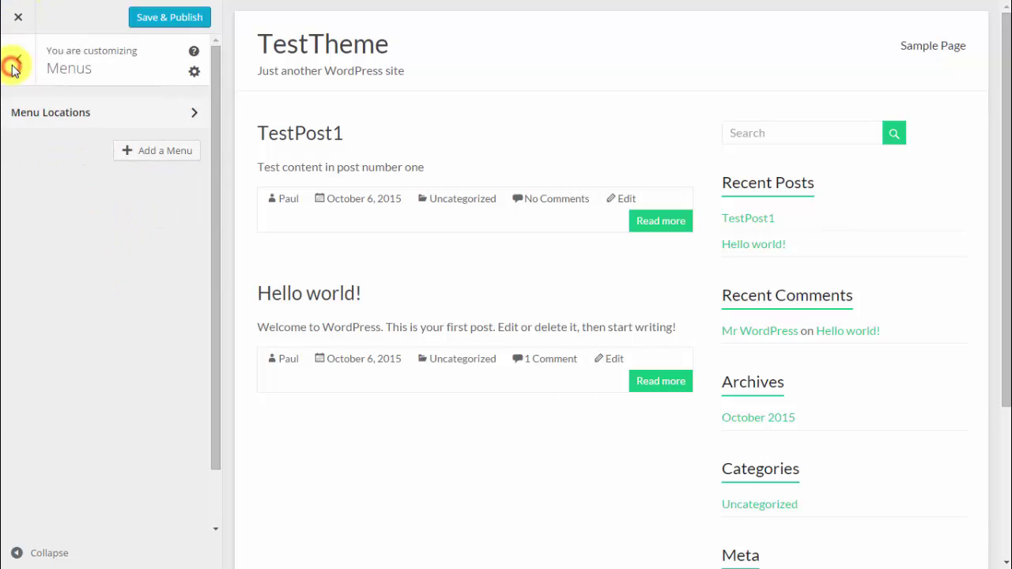
left_click(153, 151)
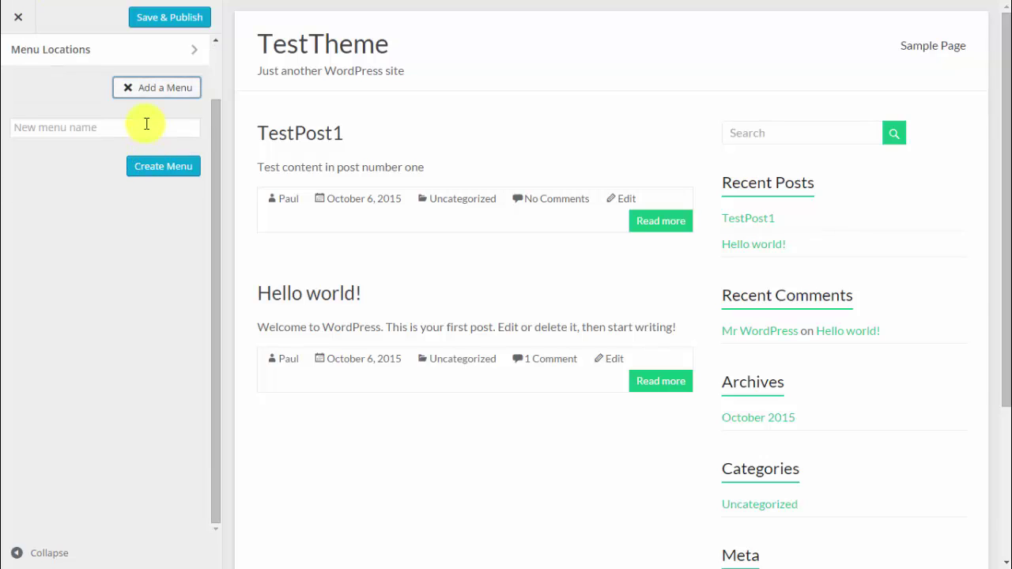
left_click(145, 124)
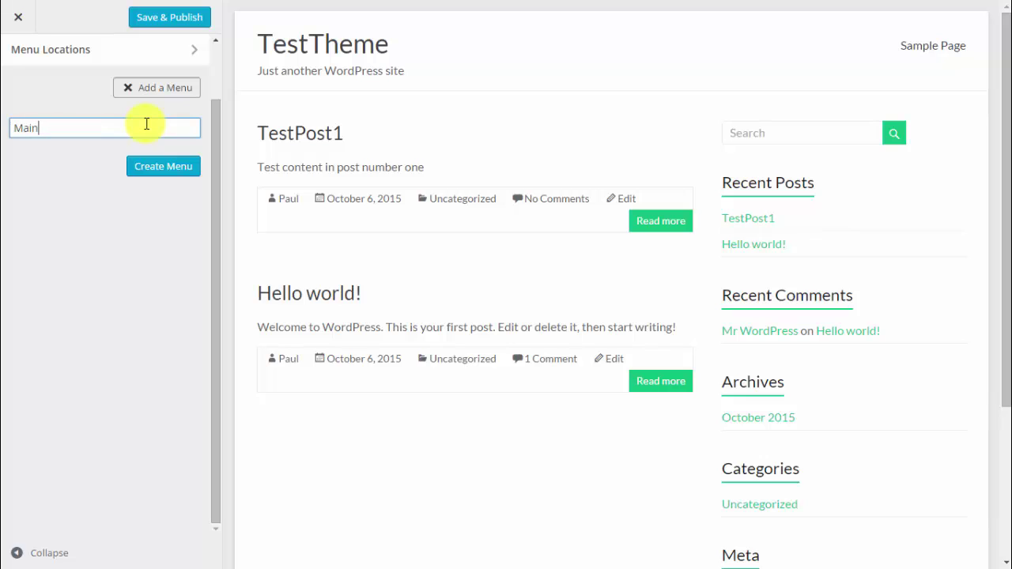
left_click(168, 166)
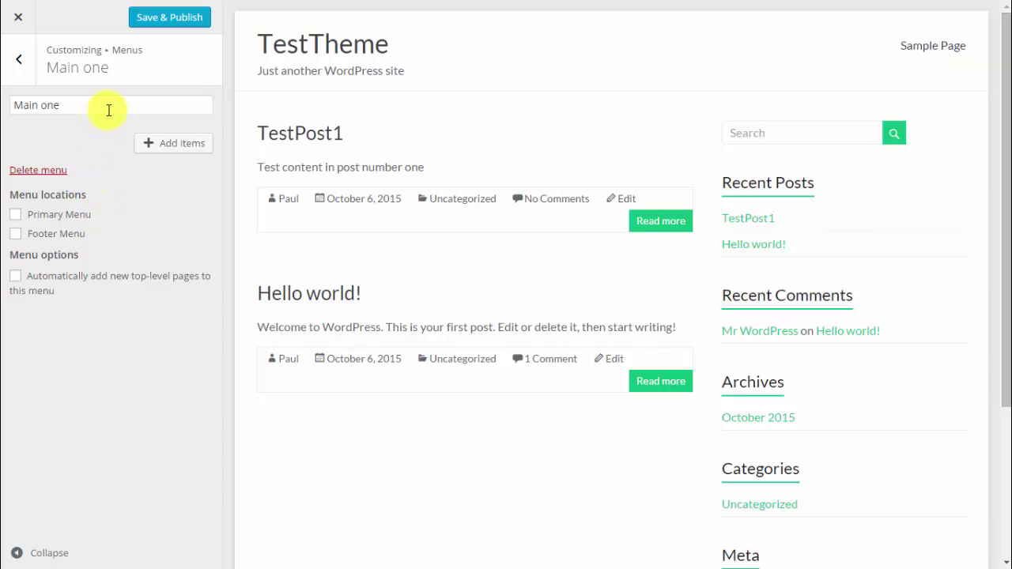
left_click(15, 215)
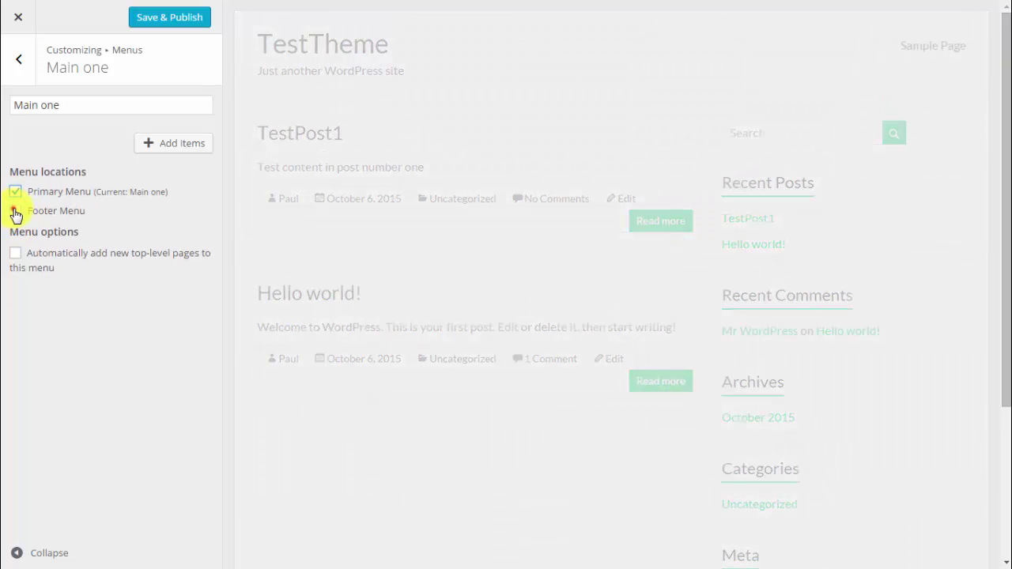
left_click(16, 214)
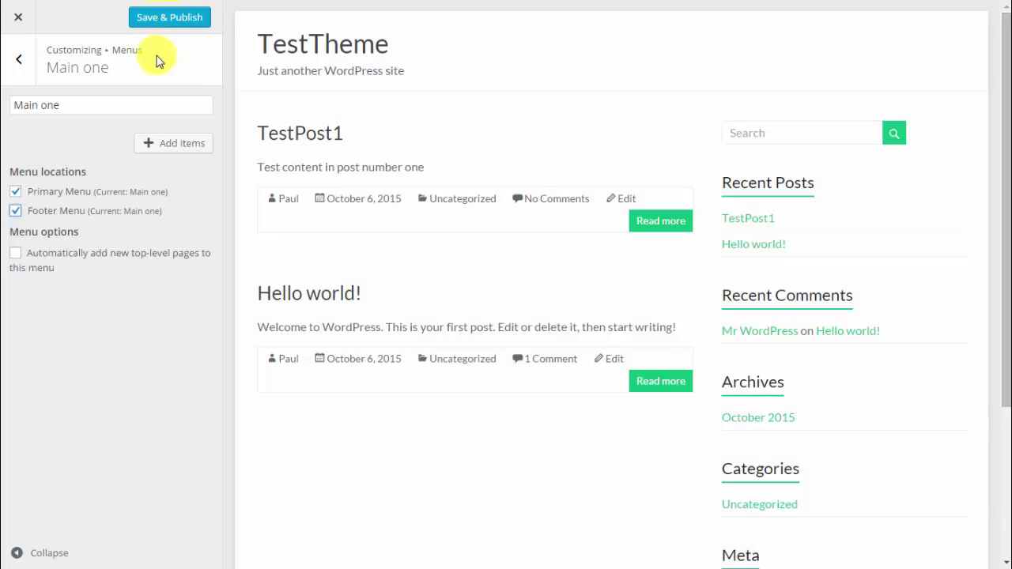
Step: Reset both Primary and Footer menu locations to '— Select —'
left_click(19, 63)
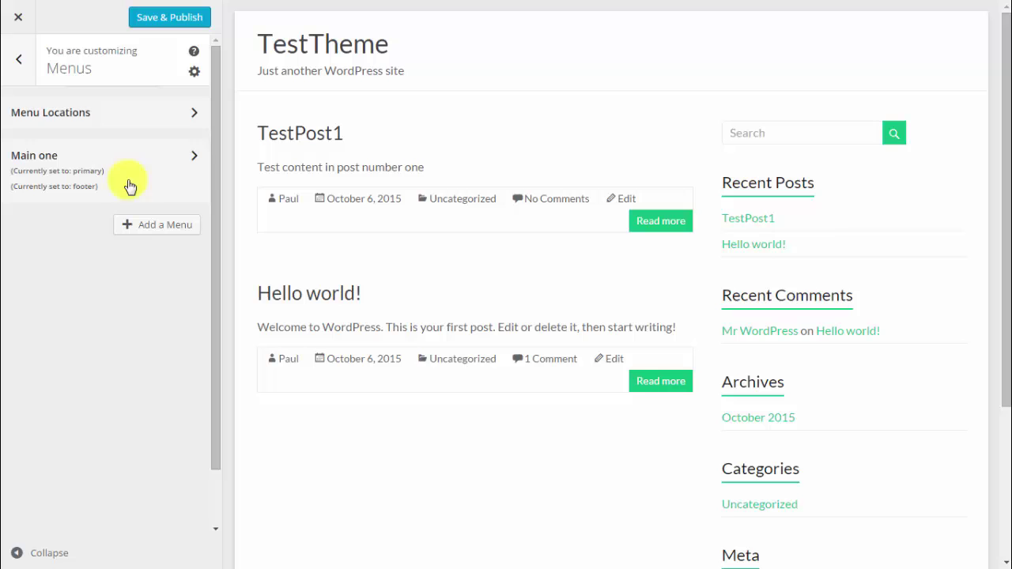
left_click(185, 117)
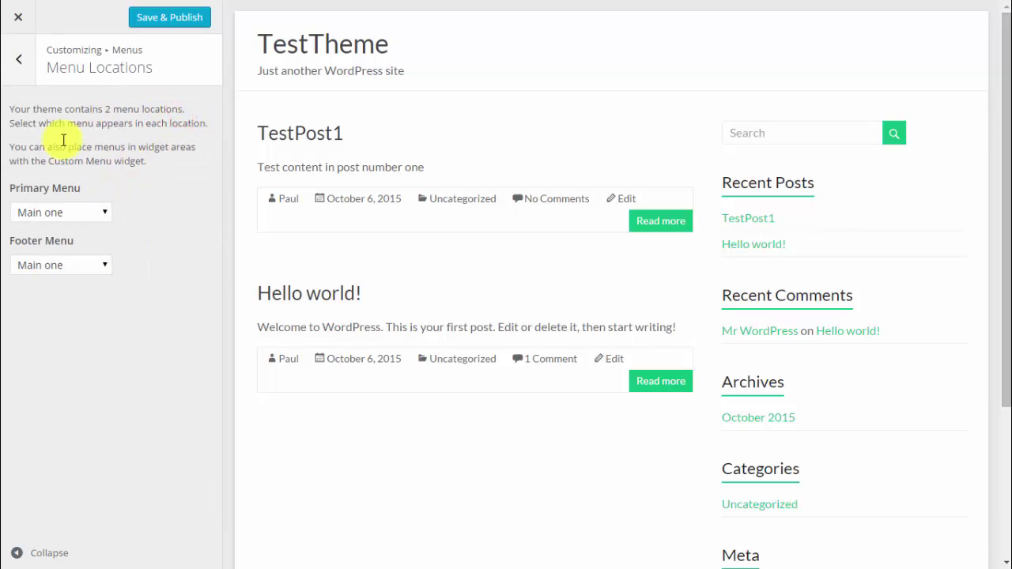
left_click(84, 213)
left_click(84, 231)
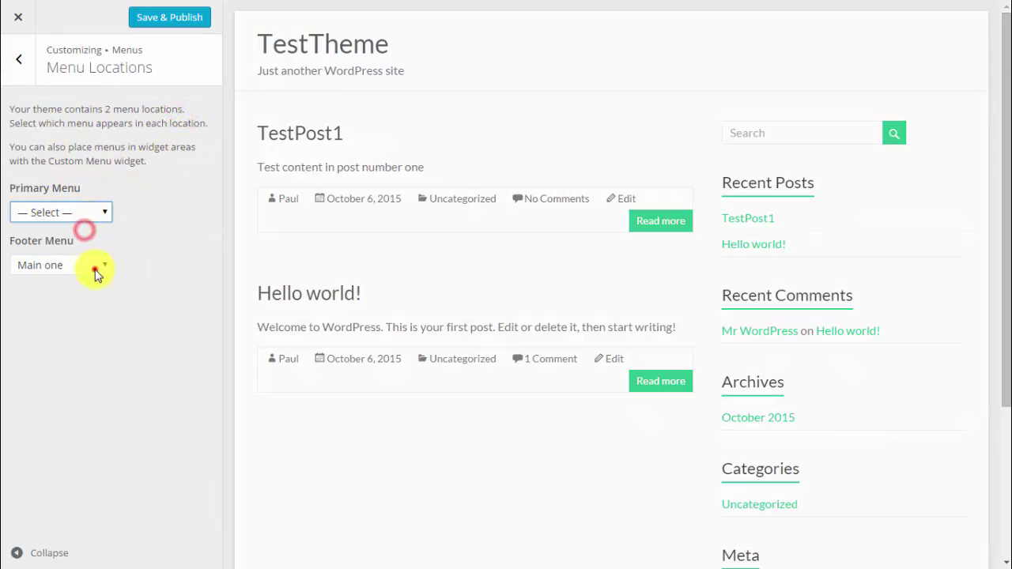
left_click(92, 266)
left_click(90, 283)
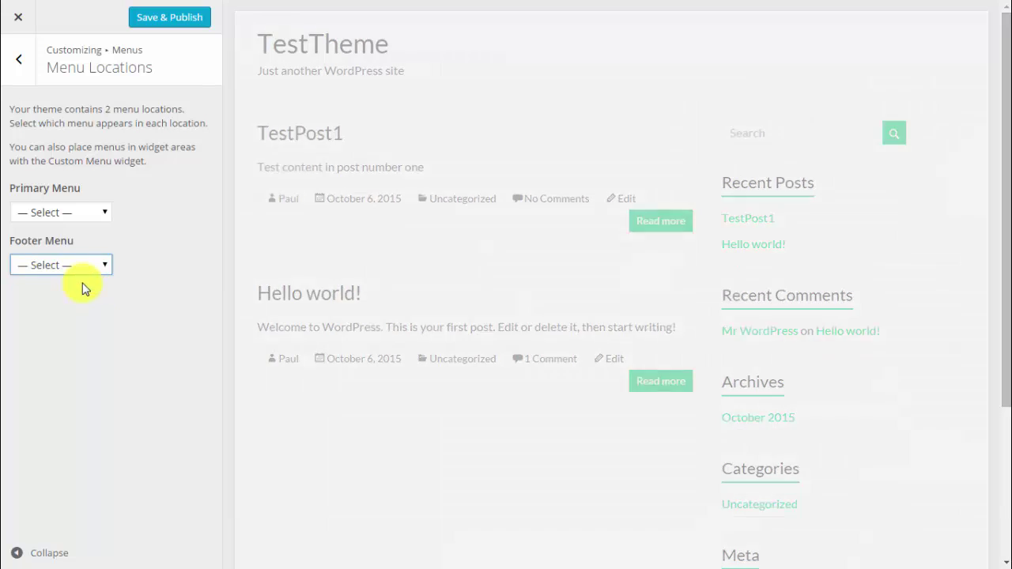
left_click(12, 63)
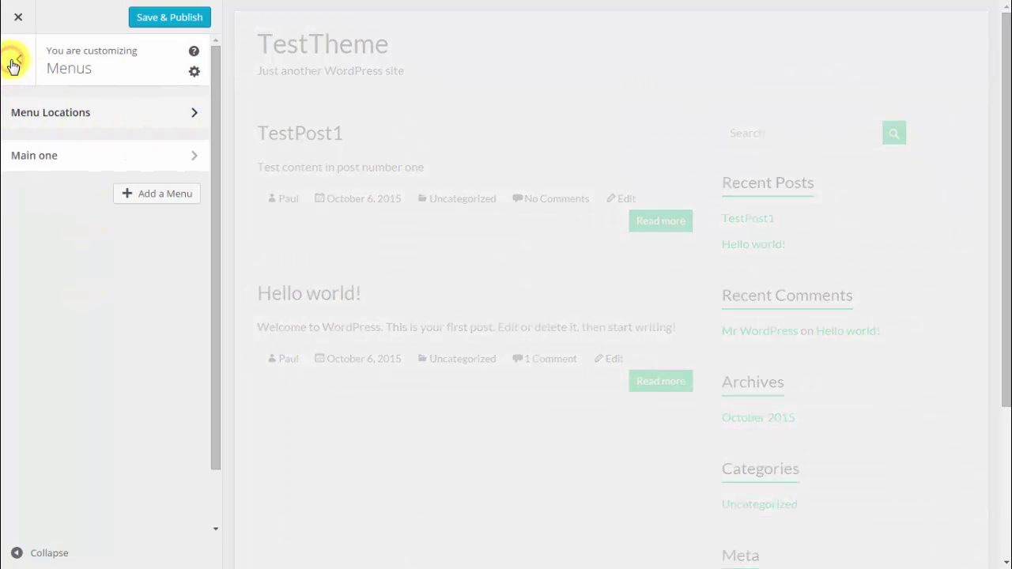
left_click(12, 63)
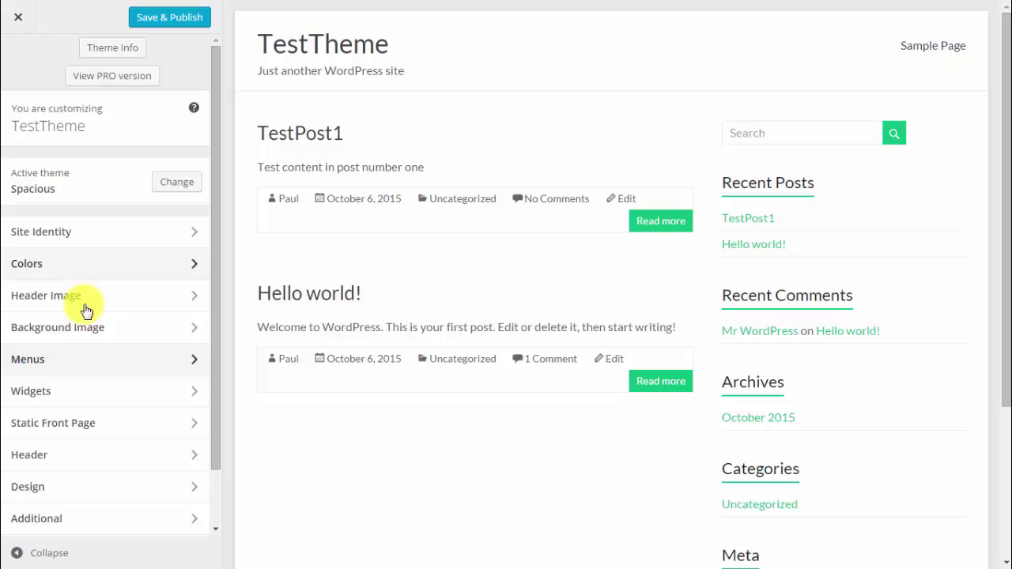
Step: In Widgets > Right Sidebar, drag Recent Comments above Recent Posts
left_click(74, 401)
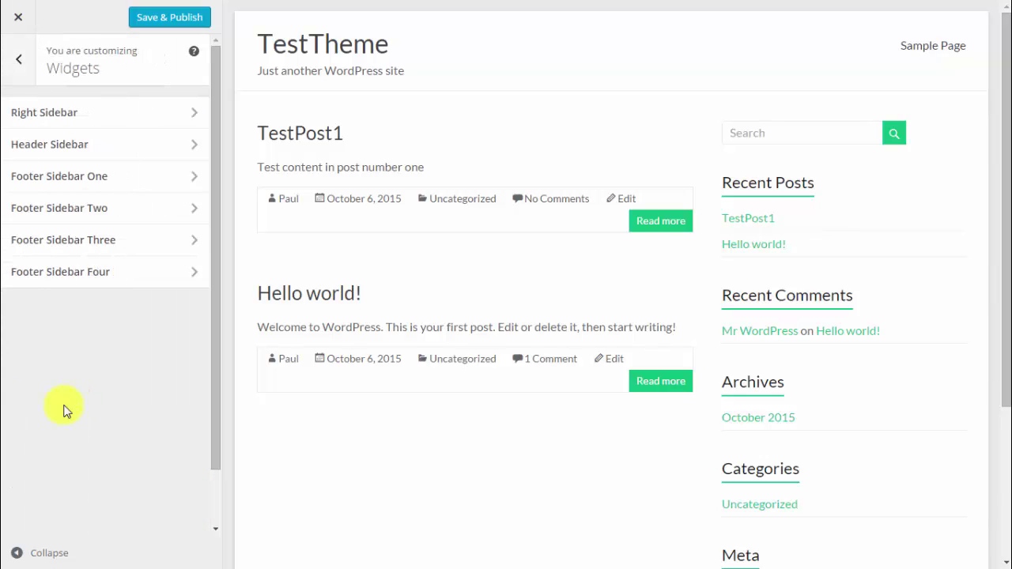
left_click(96, 125)
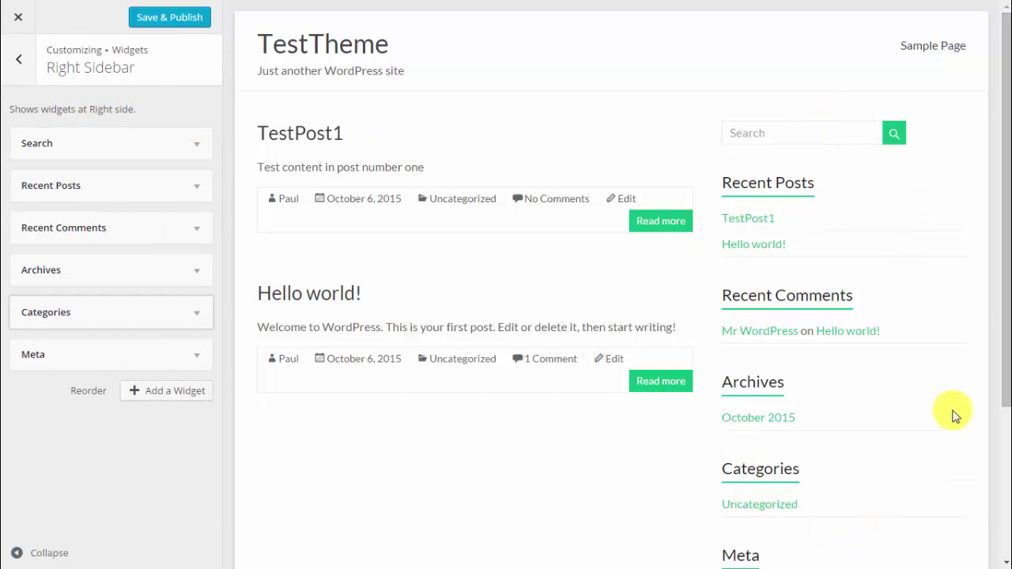
scroll(775, 197, "down", 3)
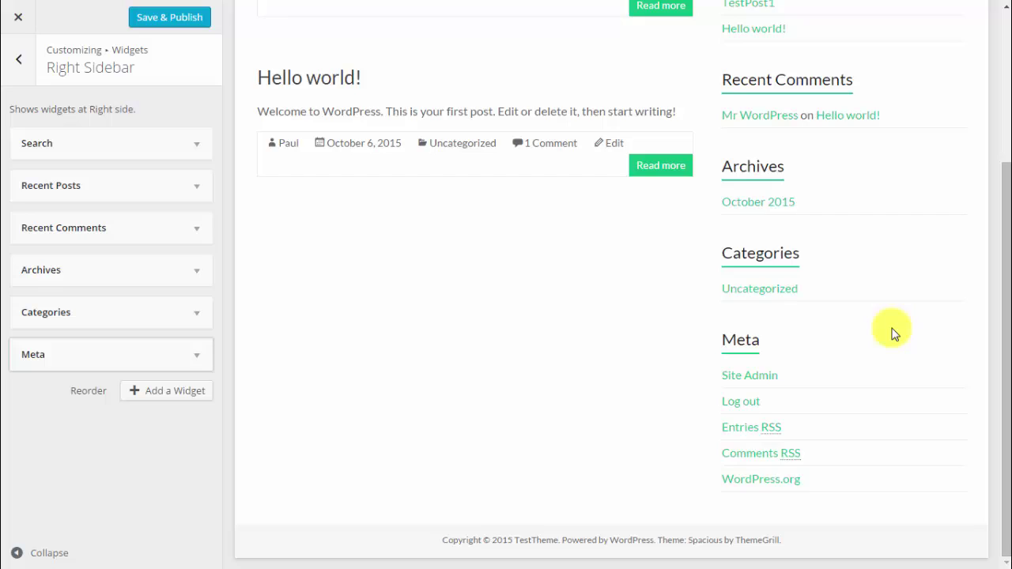
scroll(892, 330, "up", 3)
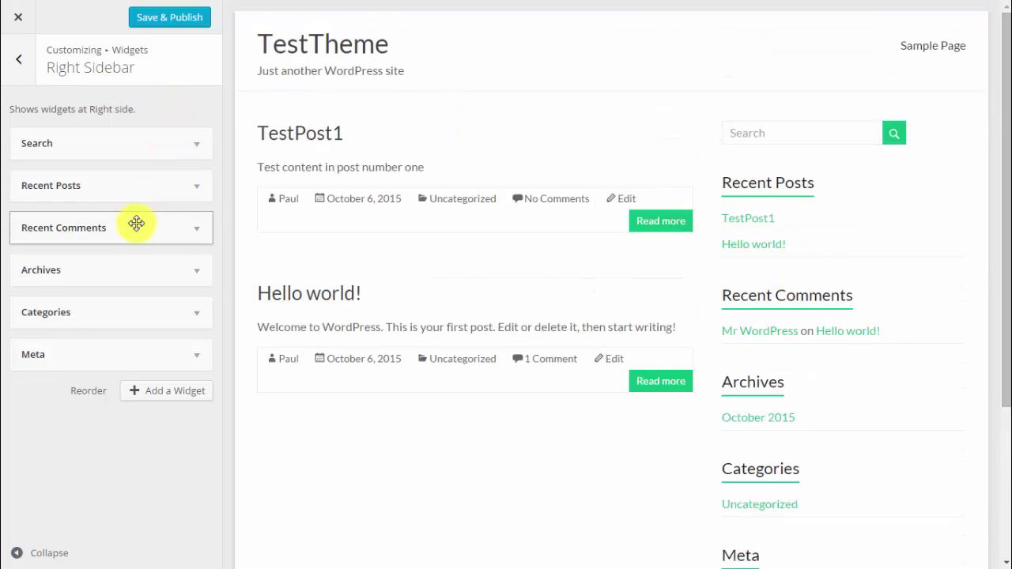
left_click_drag(133, 227, 113, 185)
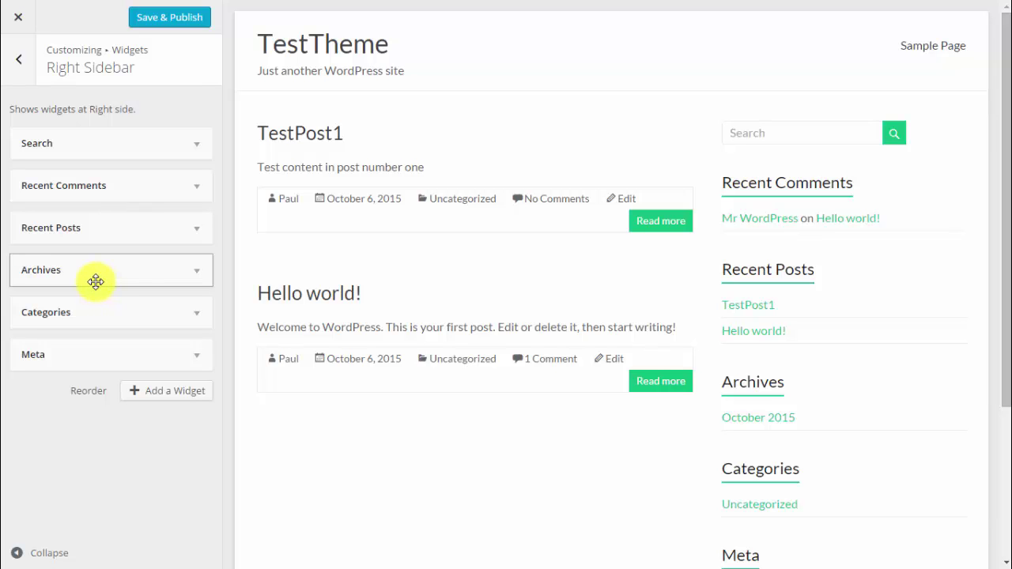
Step: Add a Text widget to the Right Sidebar titled 'Some text' with content 'lorem ipsum'
left_click(159, 399)
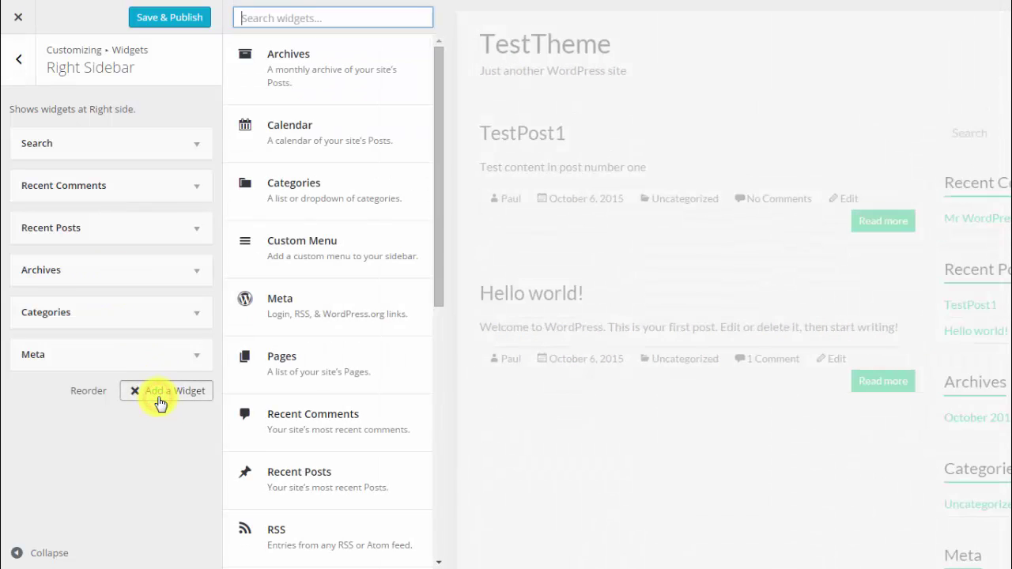
scroll(267, 366, "down", 5)
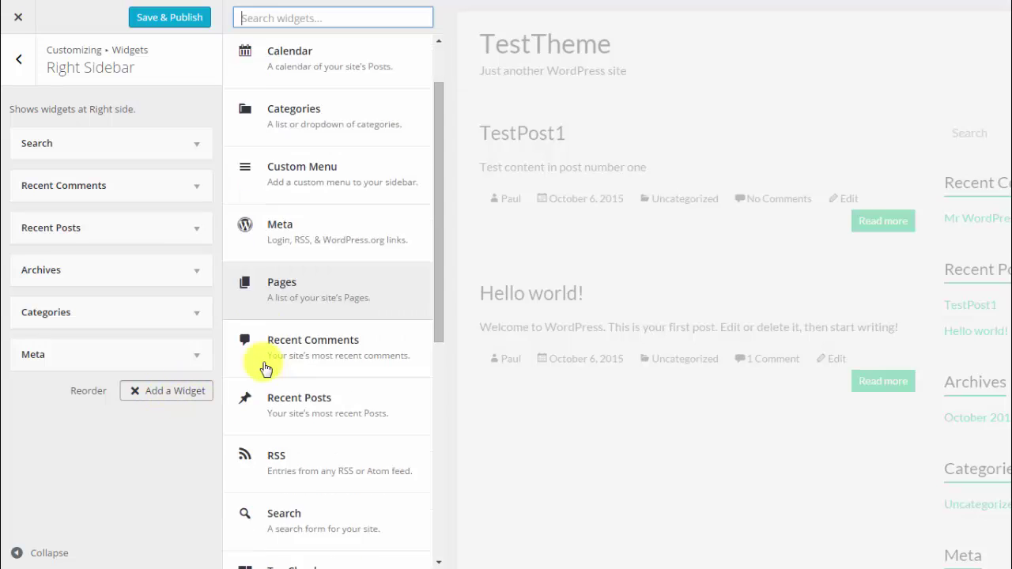
scroll(265, 385, "down", 2)
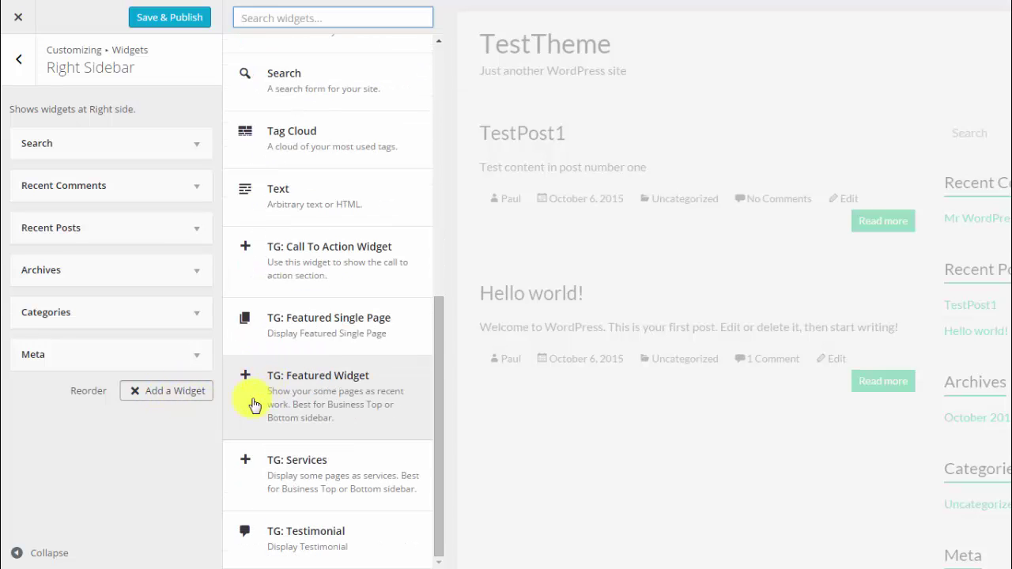
left_click(313, 193)
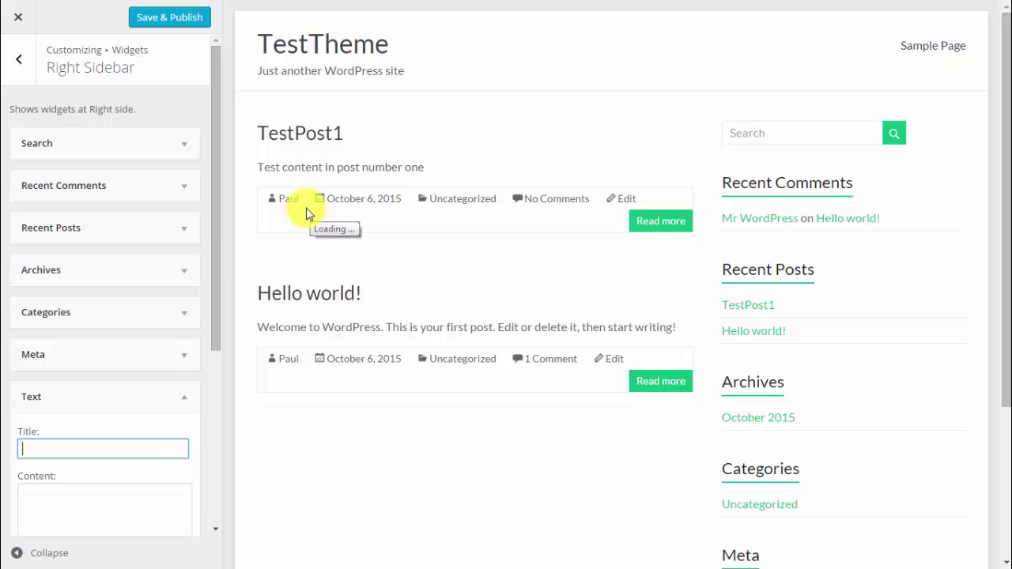
left_click_drag(219, 263, 214, 328)
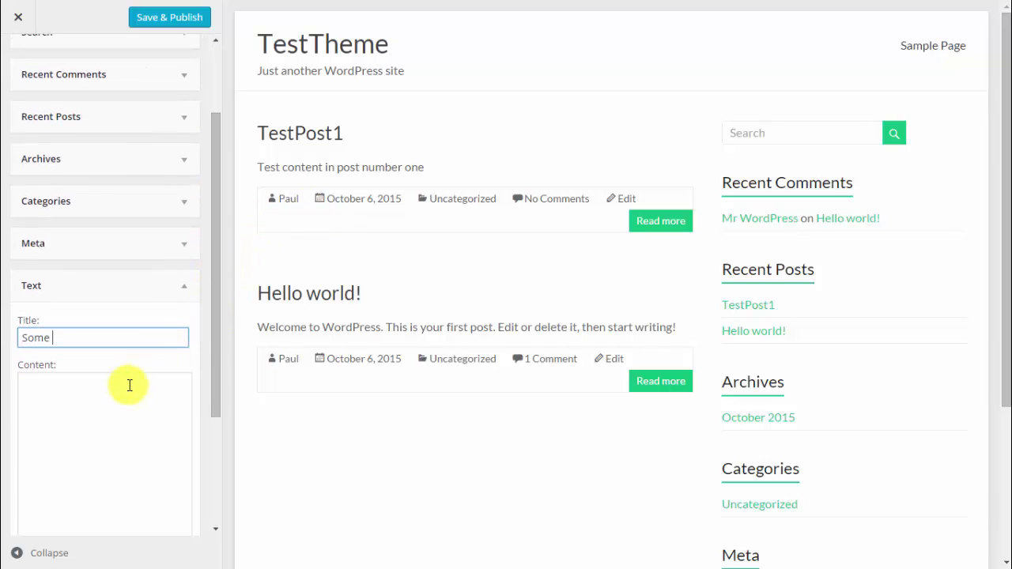
left_click(129, 385)
type("ext")
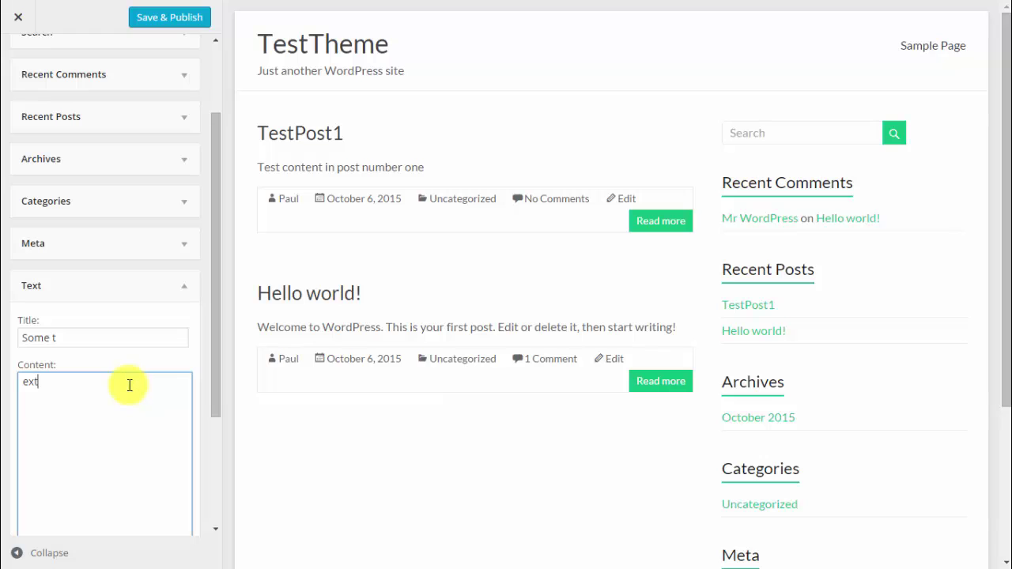
left_click(137, 338)
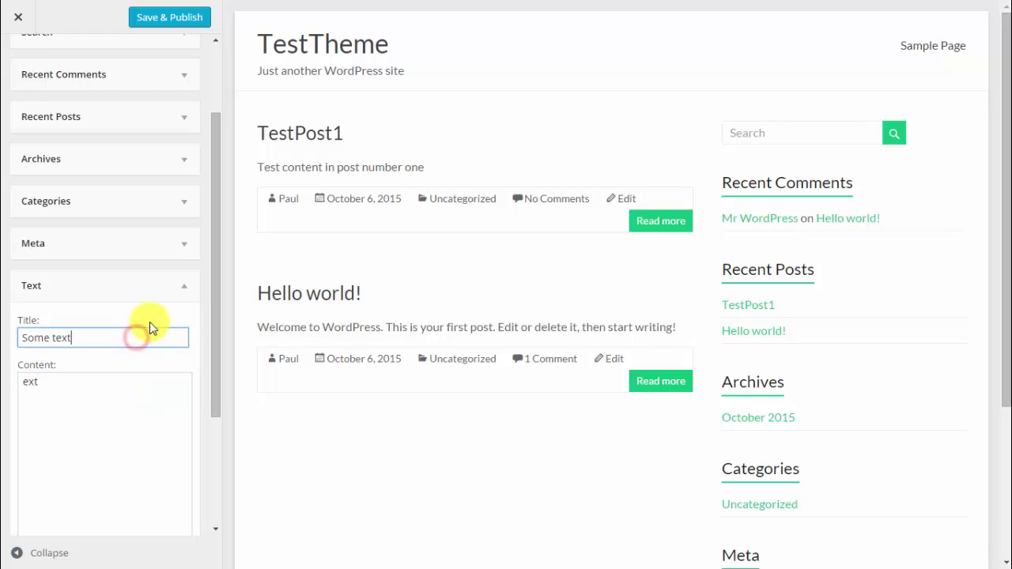
left_click_drag(120, 414, 4, 382)
type("lo")
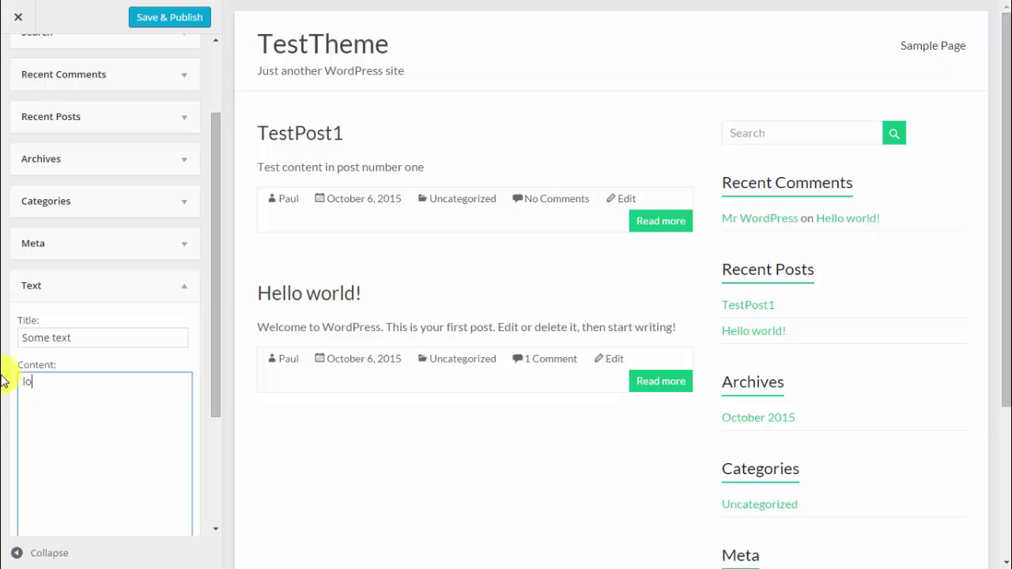
type("rem ip")
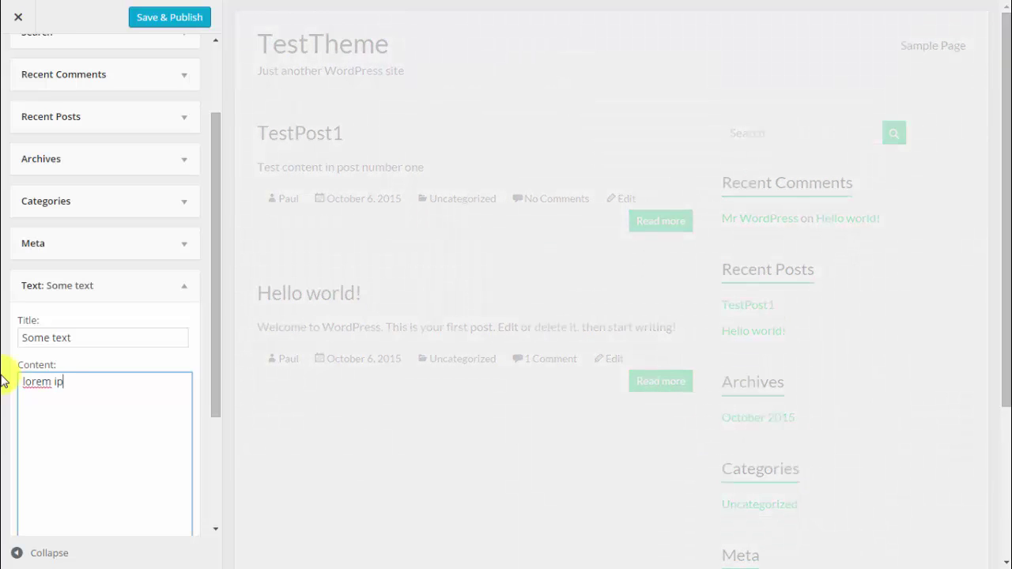
type("sum")
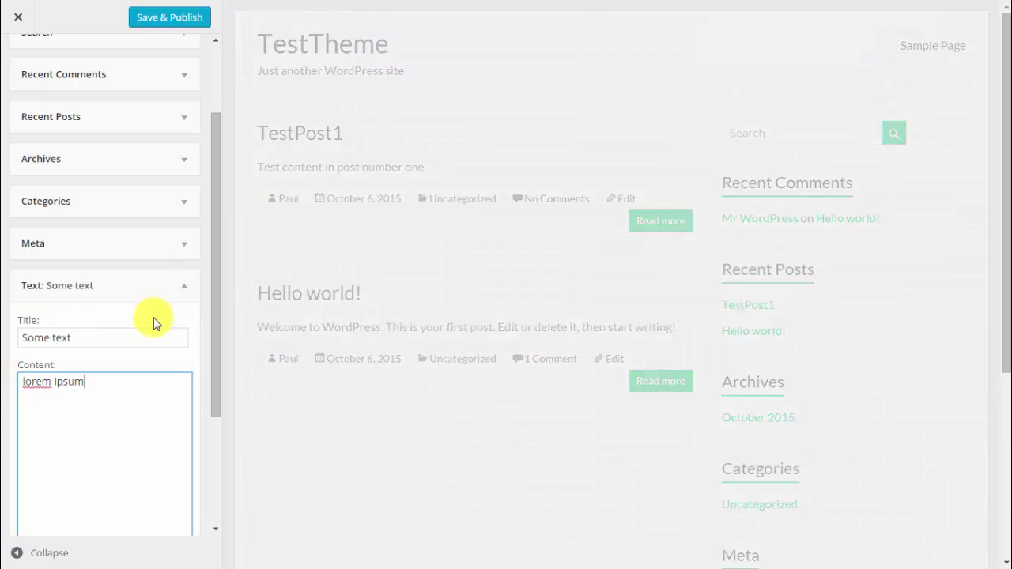
left_click(140, 345)
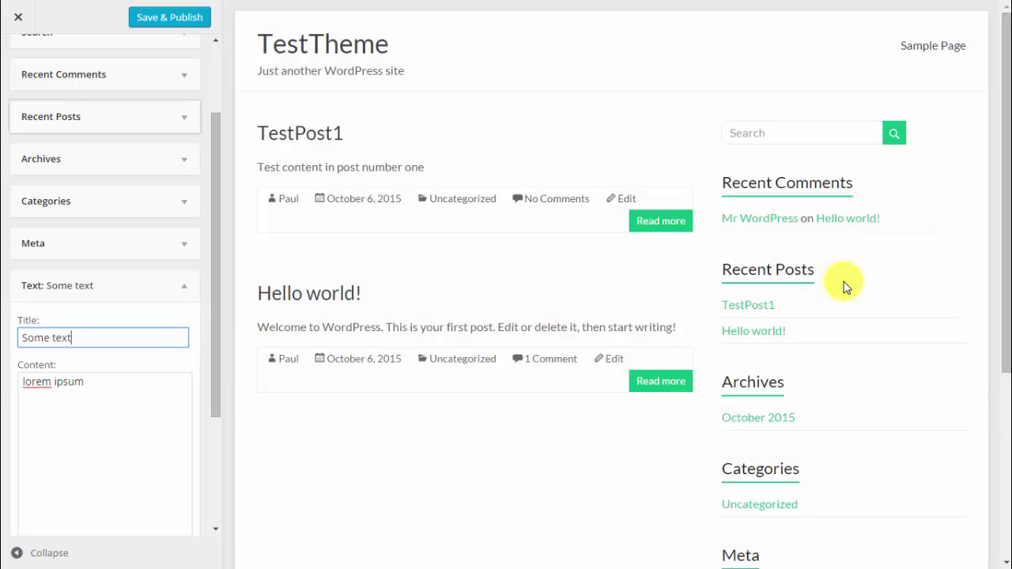
Step: Publish the sidebar widget changes and go back to the widget areas list
left_click_drag(1000, 210, 976, 492)
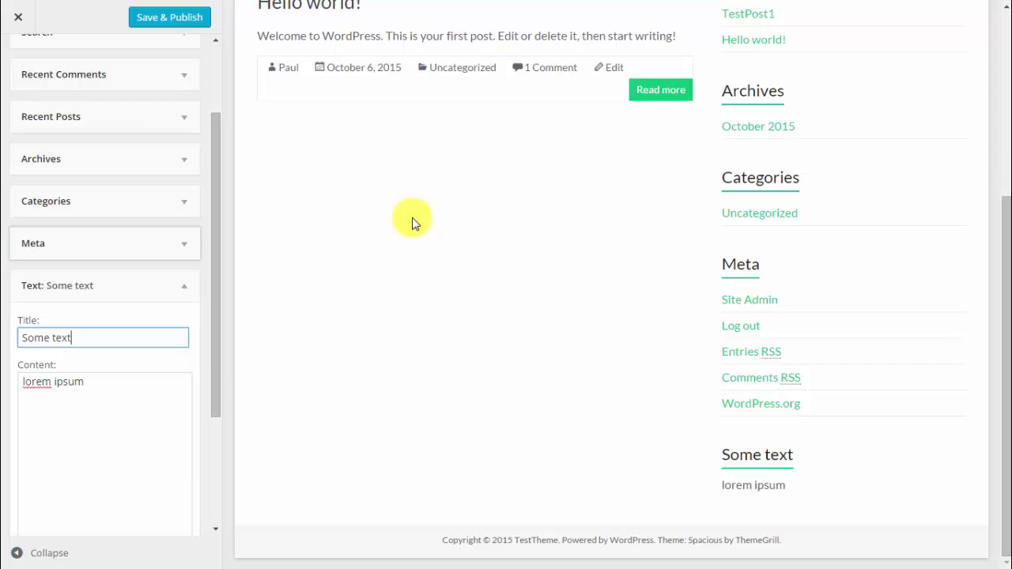
scroll(2, 139, "up", 2)
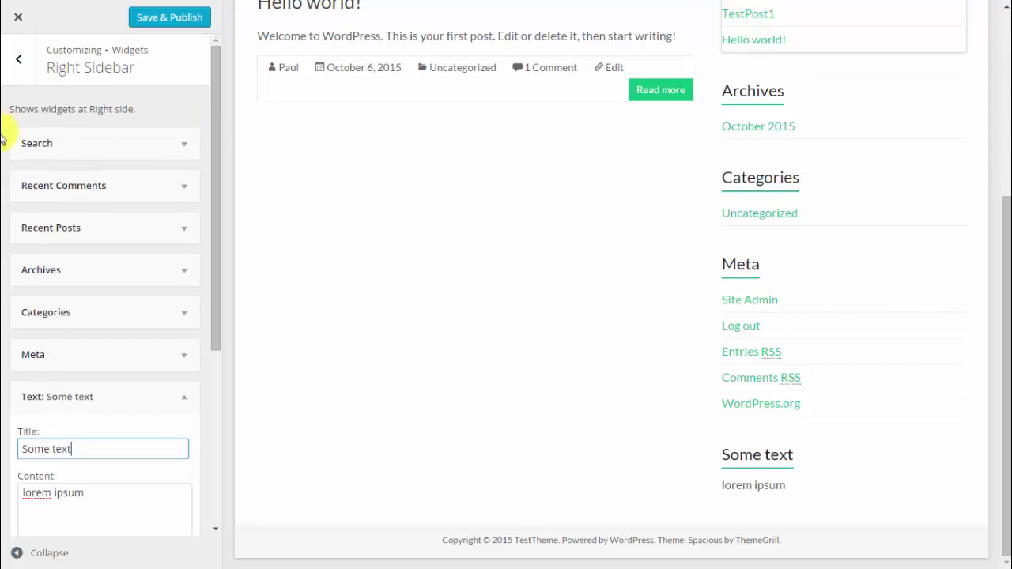
left_click(152, 22)
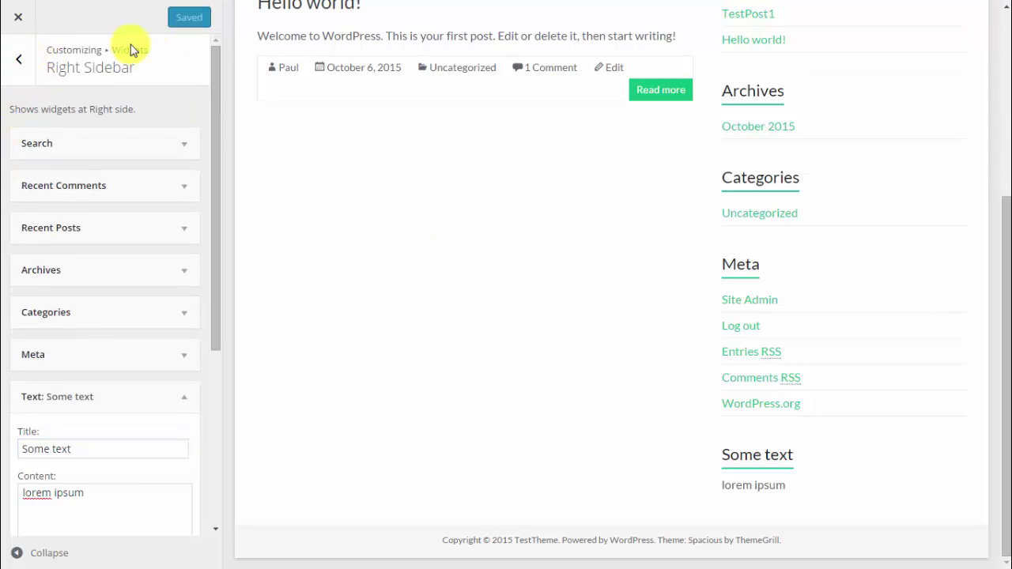
left_click(20, 72)
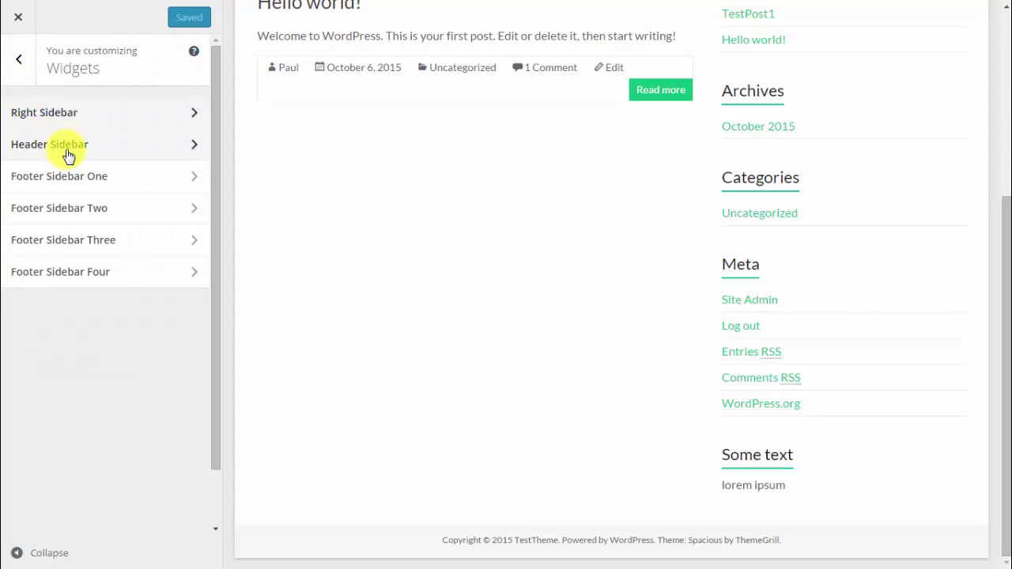
Step: Add a Text widget to the Header Sidebar titled 'test widget' with content 'content'
left_click(68, 153)
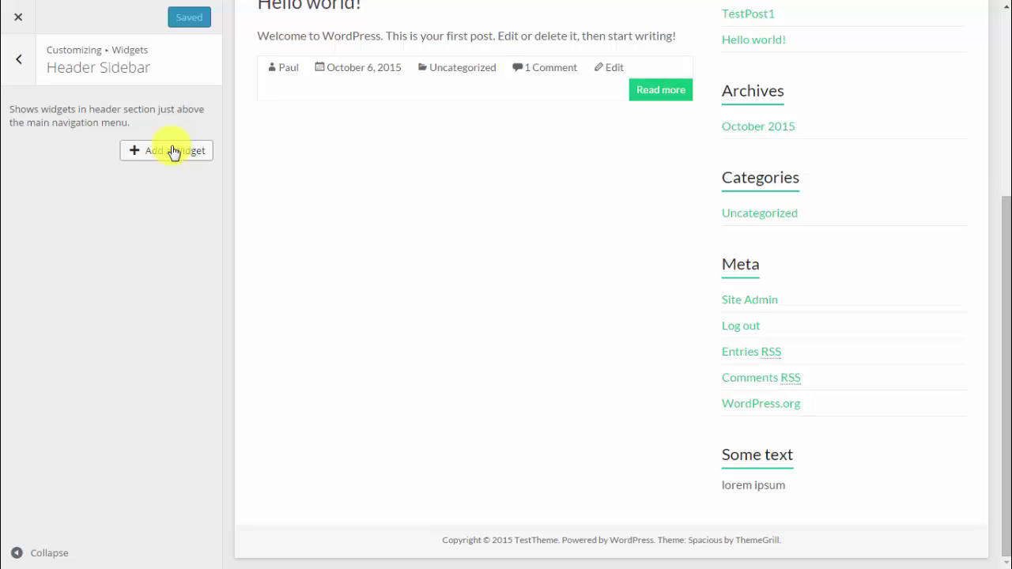
left_click(174, 152)
left_click(351, 205)
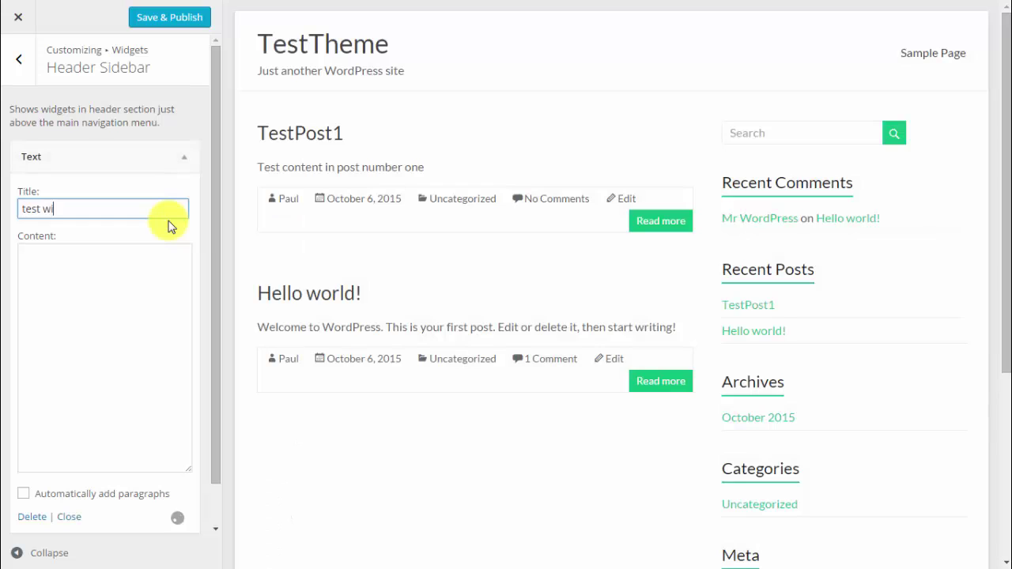
type("test widget")
left_click(155, 261)
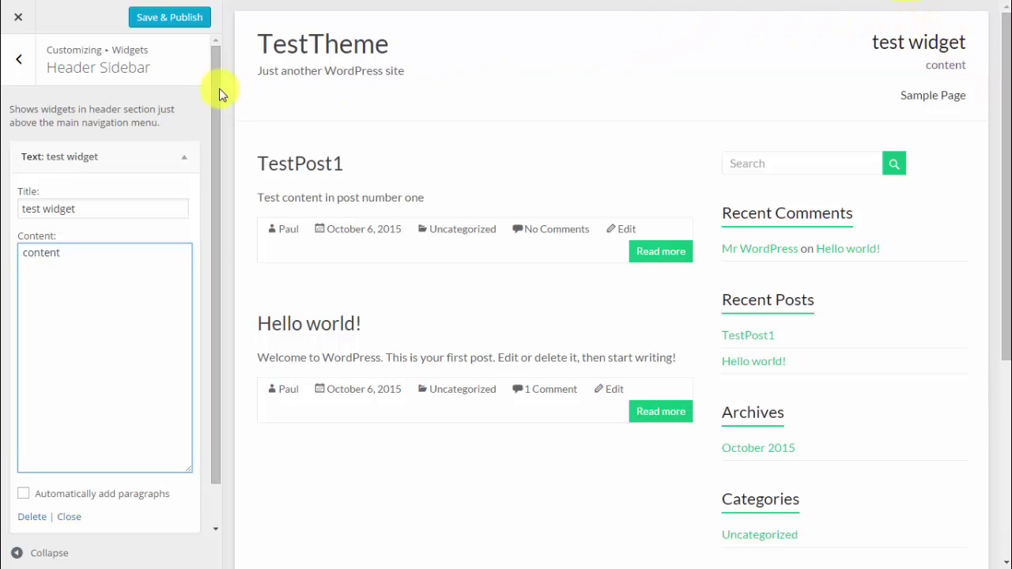
left_click(19, 61)
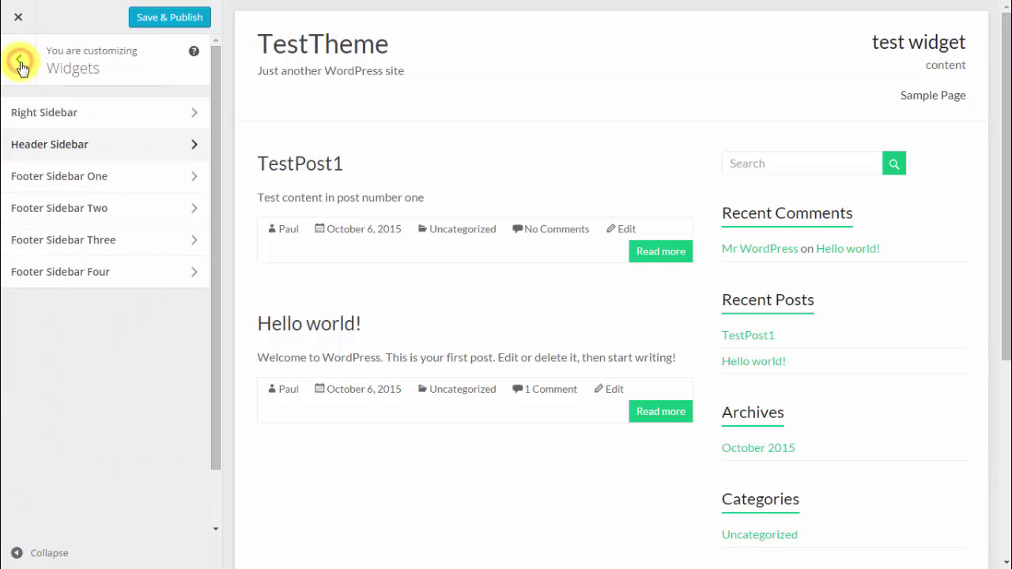
Step: Exit the Customizer, confirming to leave without saving the header widget
left_click(16, 62)
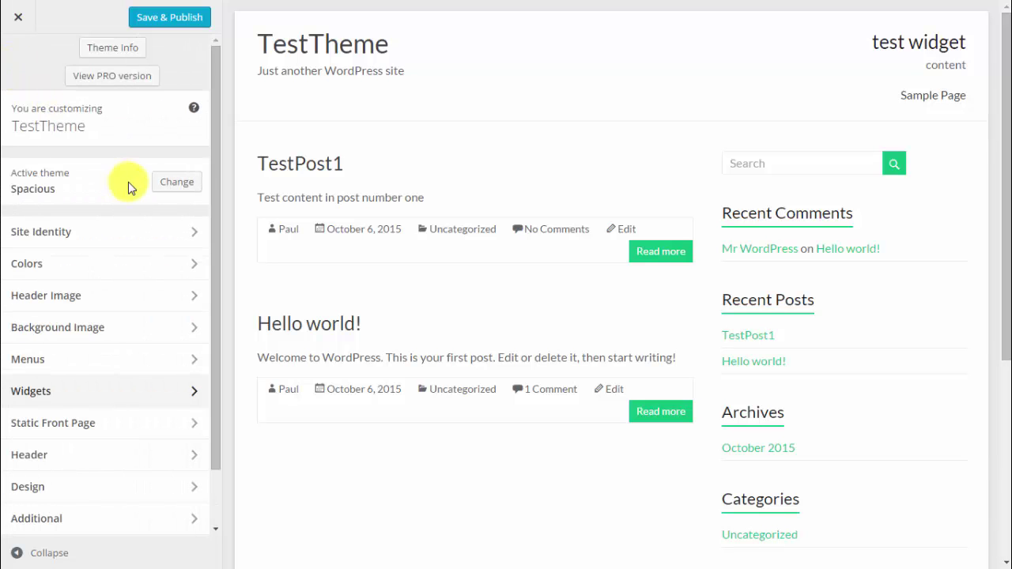
scroll(130, 187, "down", 1)
left_click(19, 16)
left_click(482, 111)
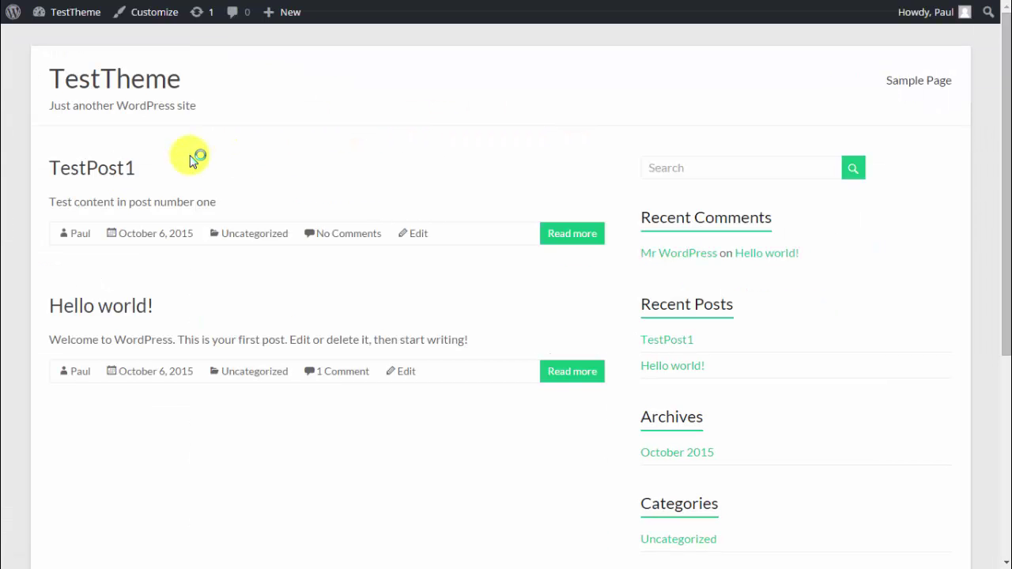
Step: Reopen the Customizer's Widgets and open the Footer Sidebar One area
left_click(157, 22)
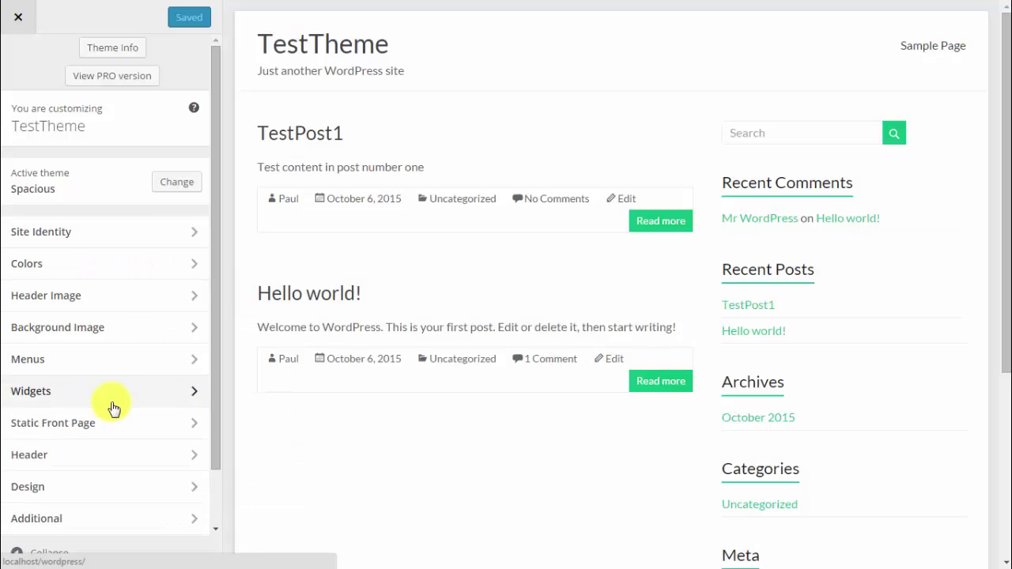
left_click(124, 398)
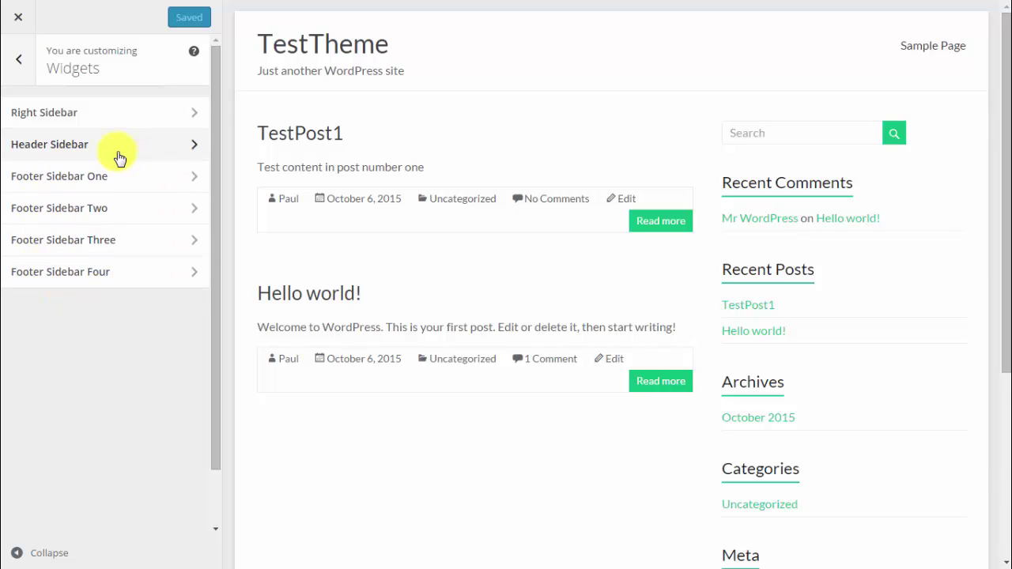
scroll(599, 384, "down", 5)
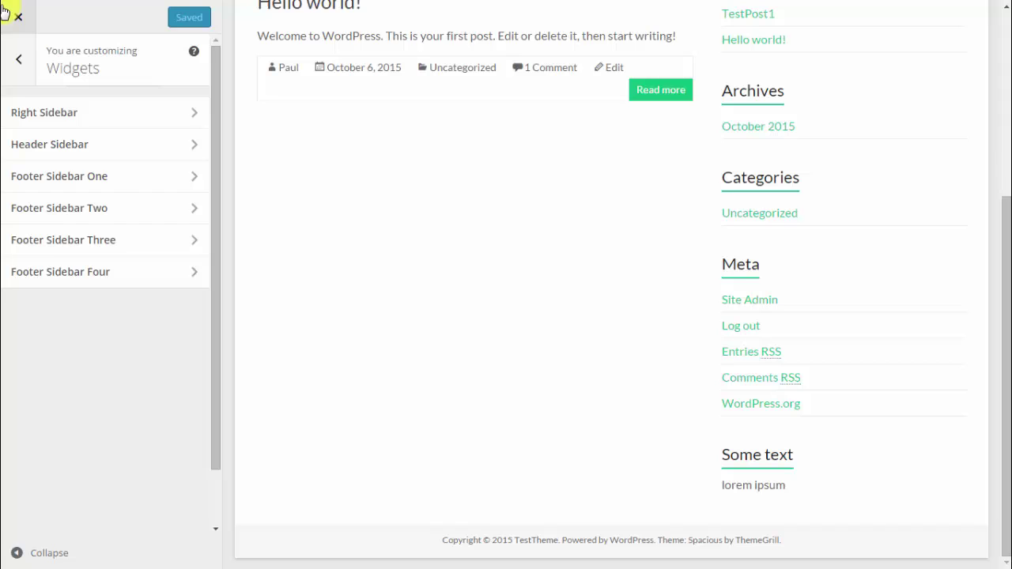
left_click(137, 181)
Step: Add and publish a Categories widget in Footer Sidebar One, then return to the main sections
left_click(160, 151)
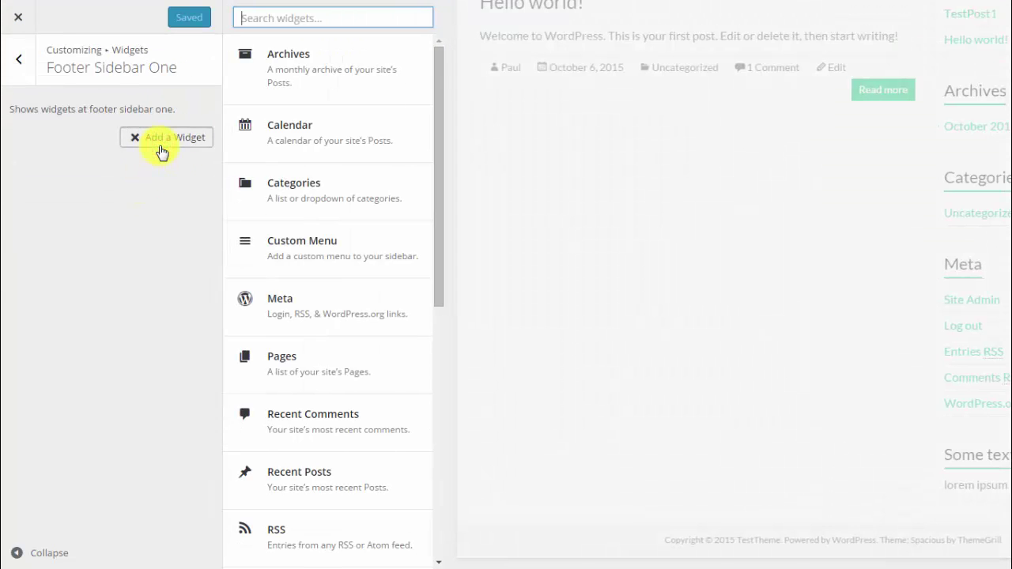
left_click(280, 187)
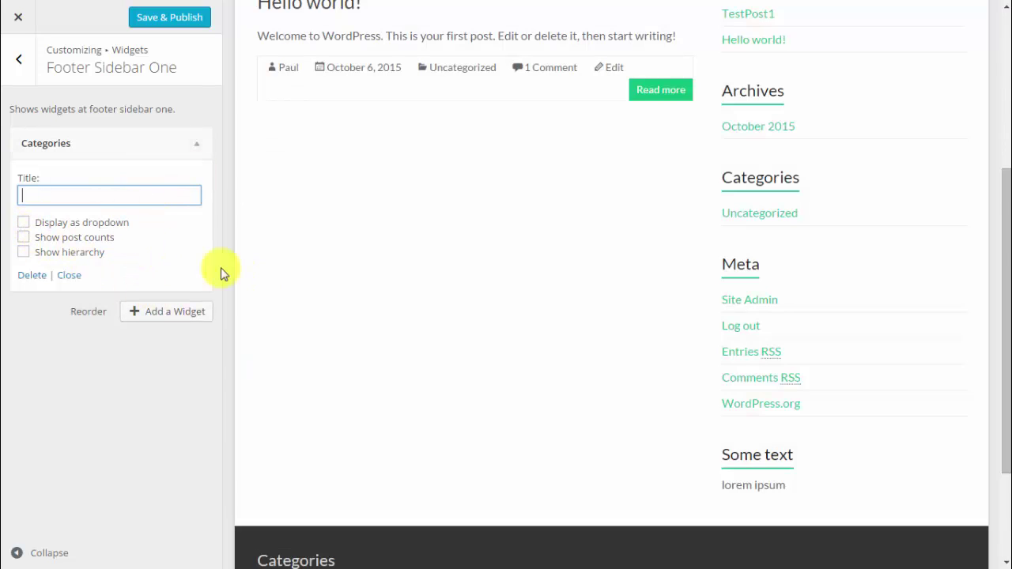
scroll(457, 383, "down", 3)
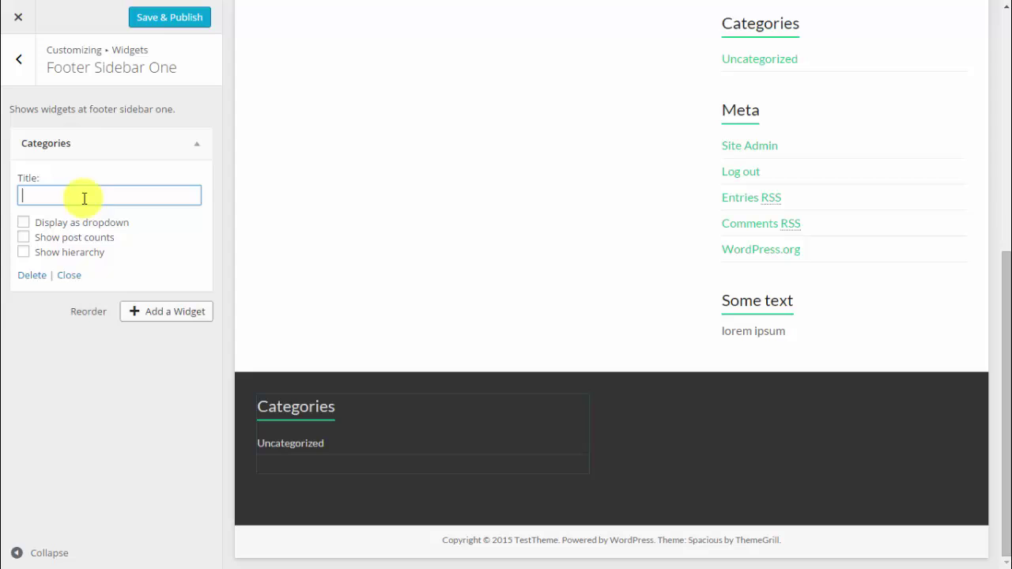
left_click(174, 18)
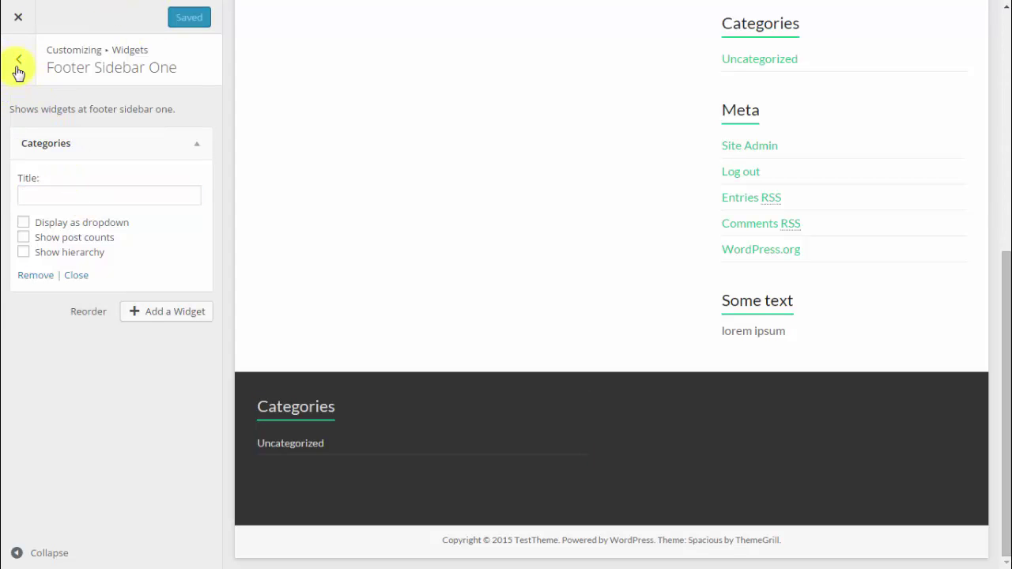
left_click(18, 71)
left_click(16, 61)
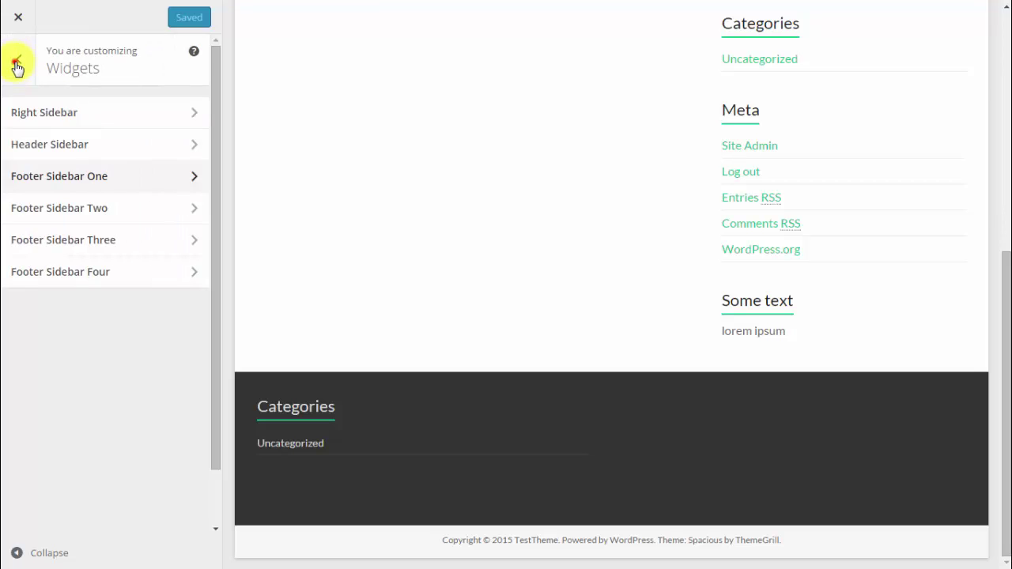
Step: Review the Static Front Page settings, keeping 'Your latest posts' as the front page
scroll(126, 316, "down", 1)
left_click(139, 364)
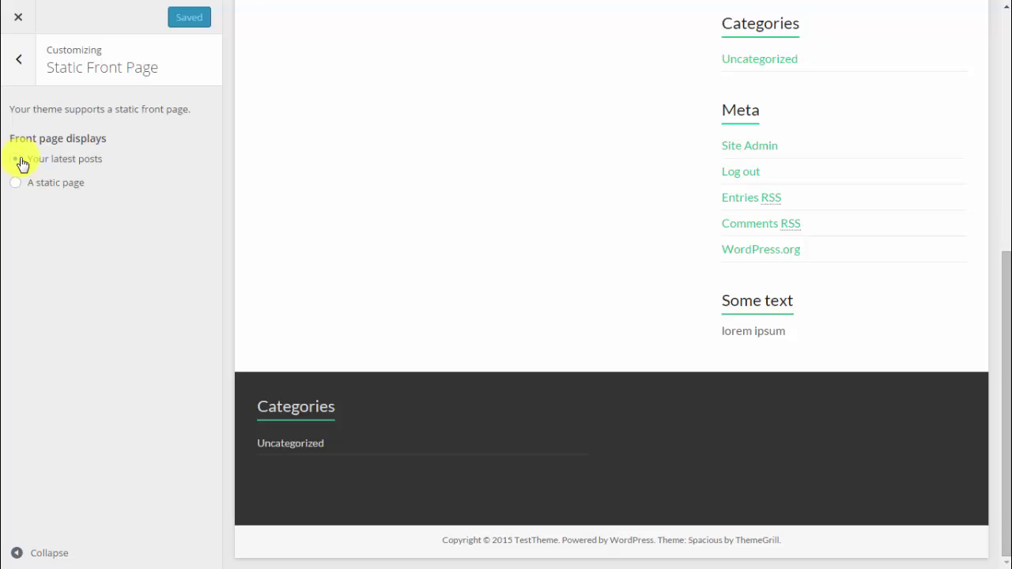
scroll(583, 260, "up", 6)
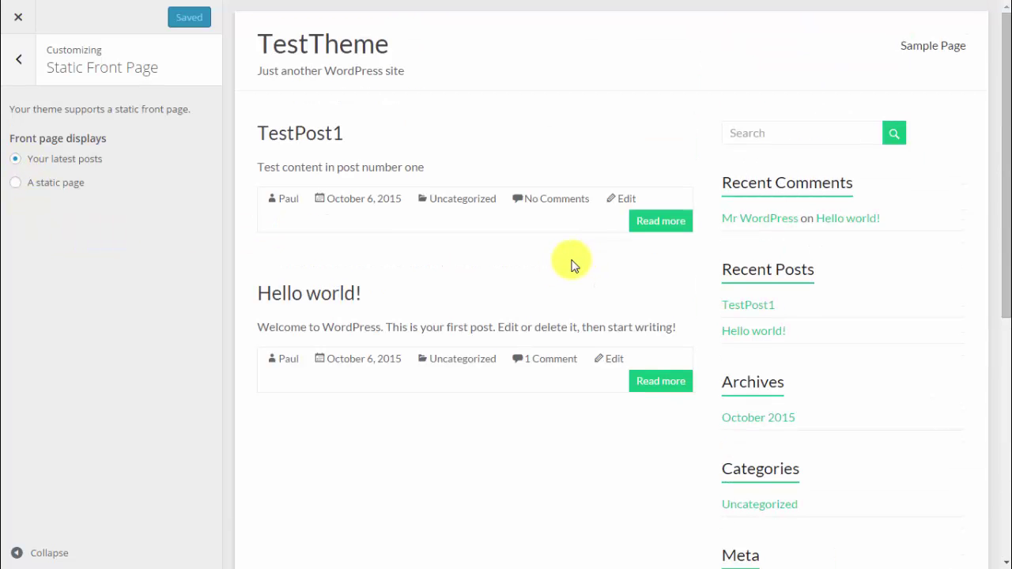
left_click(26, 79)
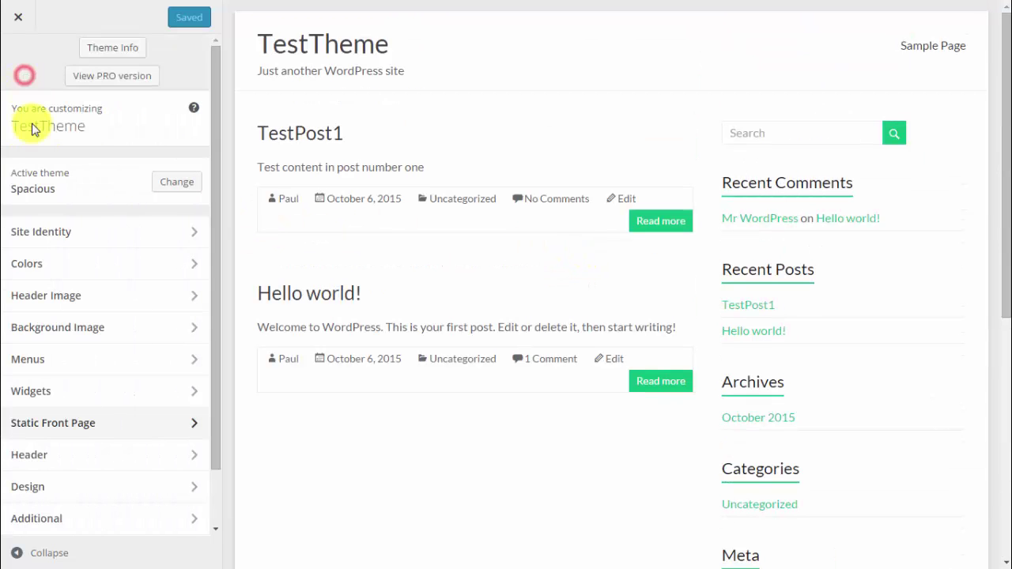
Step: Review the Header logo, display and image position panels unchanged, then return to the main sections
left_click(110, 393)
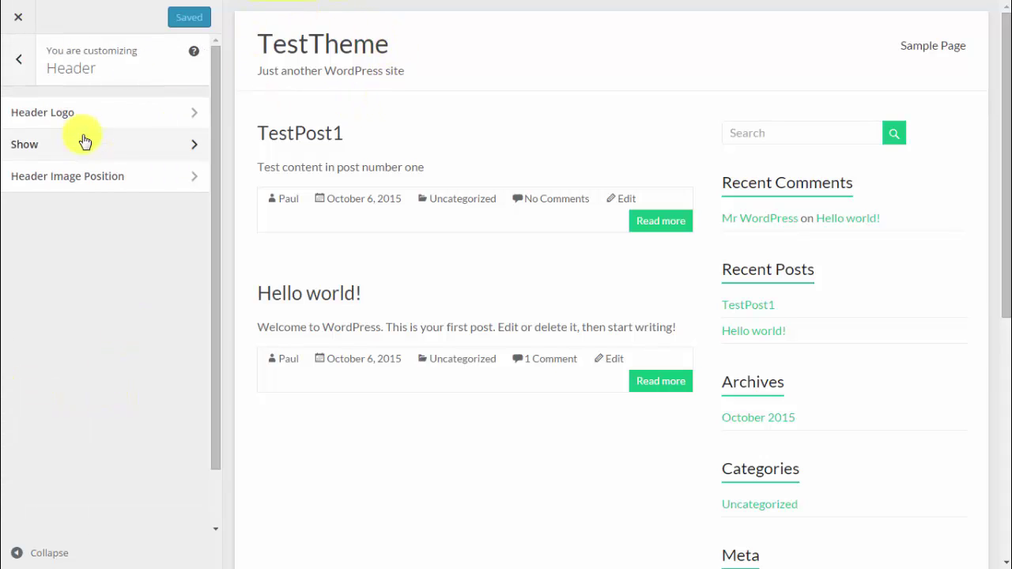
left_click(106, 113)
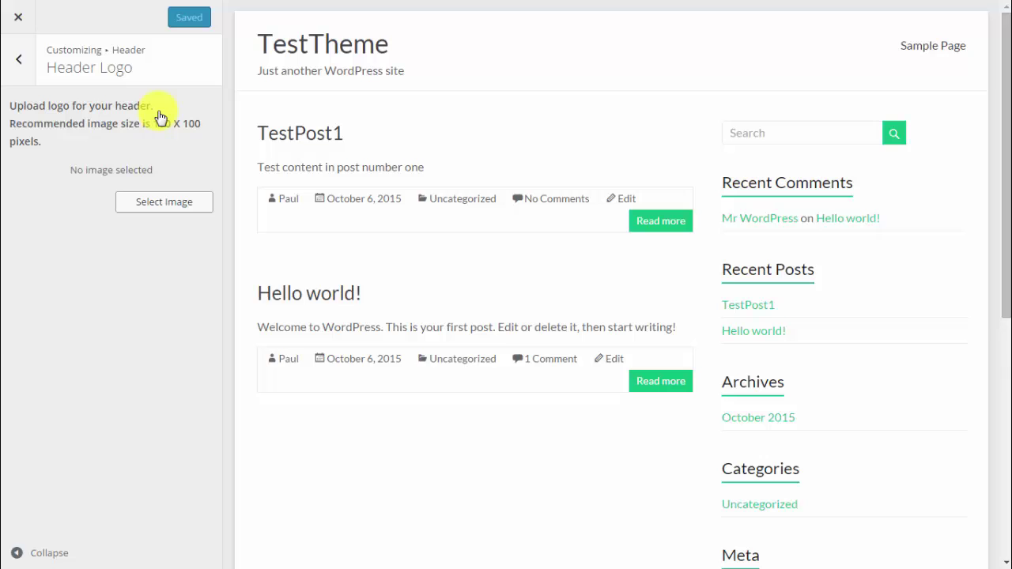
left_click(22, 62)
left_click(68, 154)
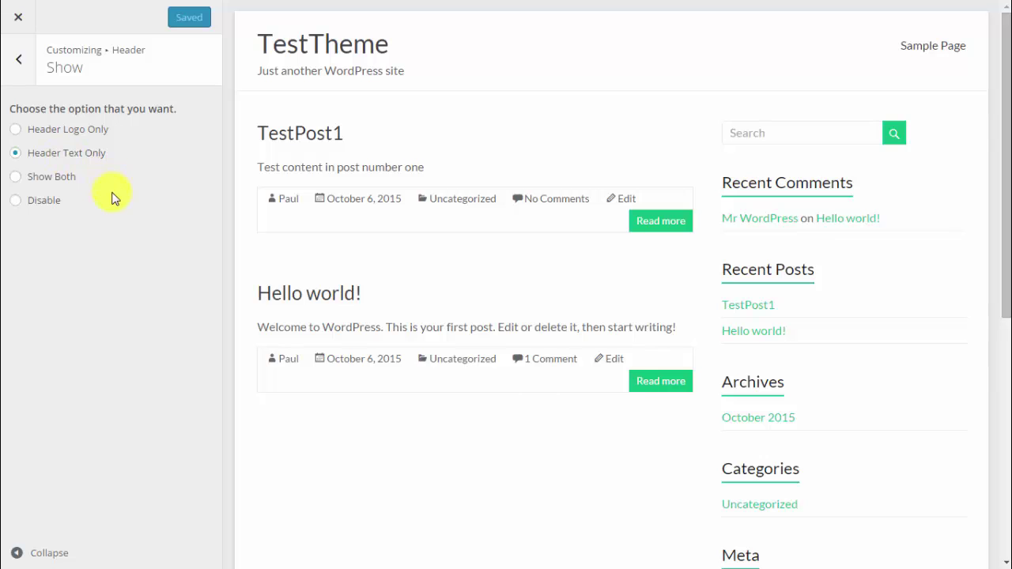
left_click(24, 61)
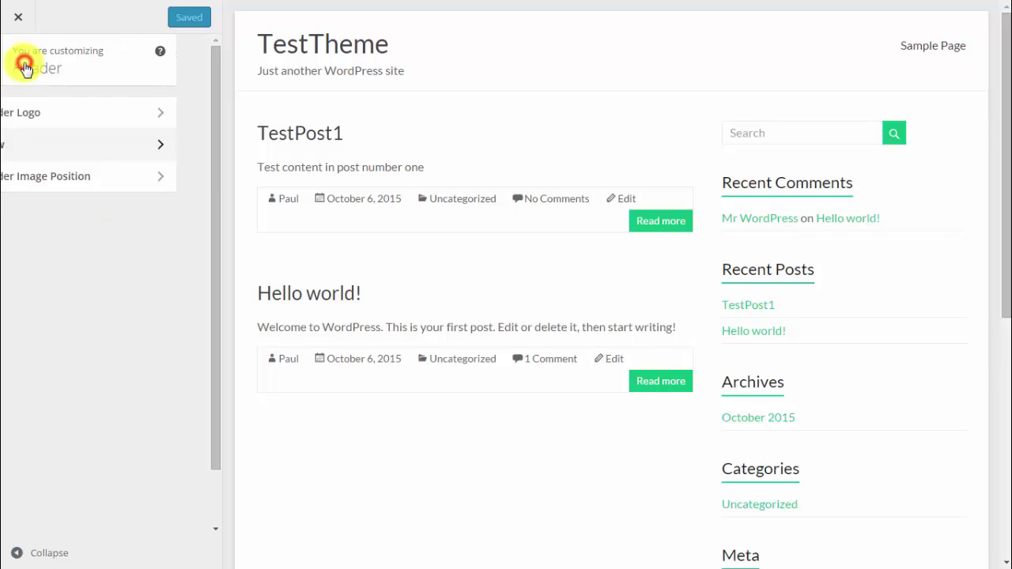
left_click(70, 179)
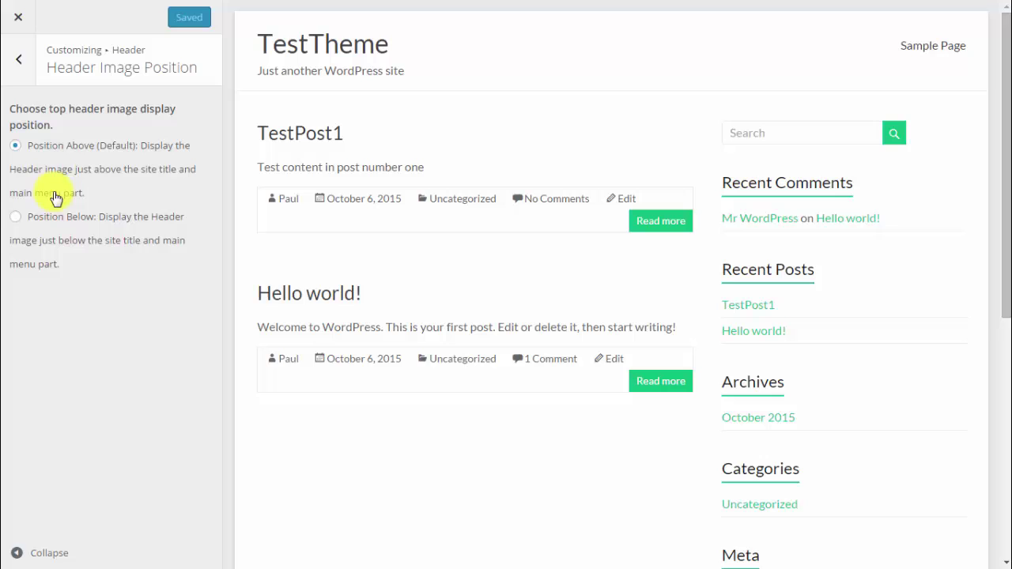
left_click(24, 62)
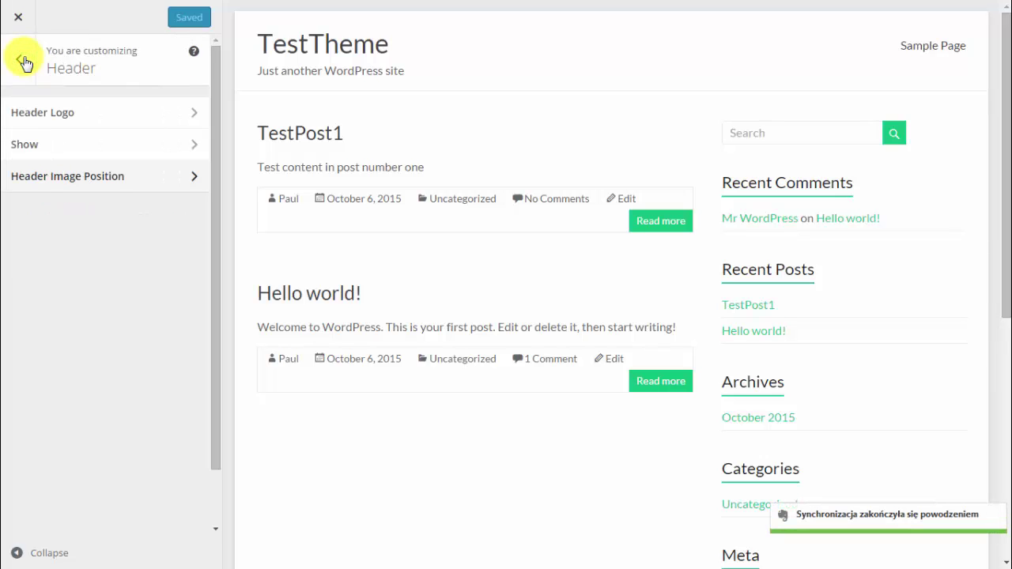
left_click(24, 61)
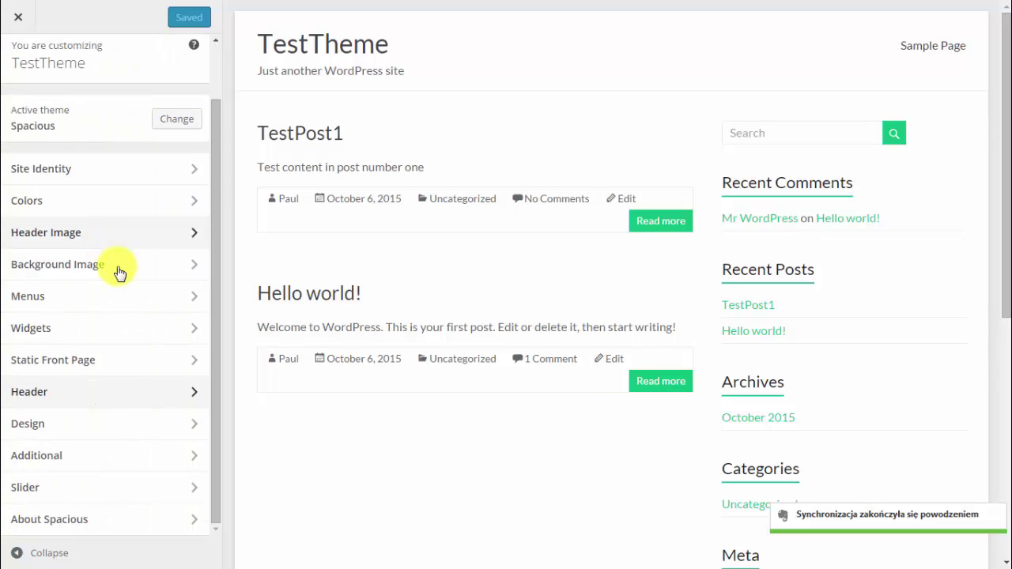
Step: Publish the boxed 978px site layout and exit to the live site
left_click(171, 428)
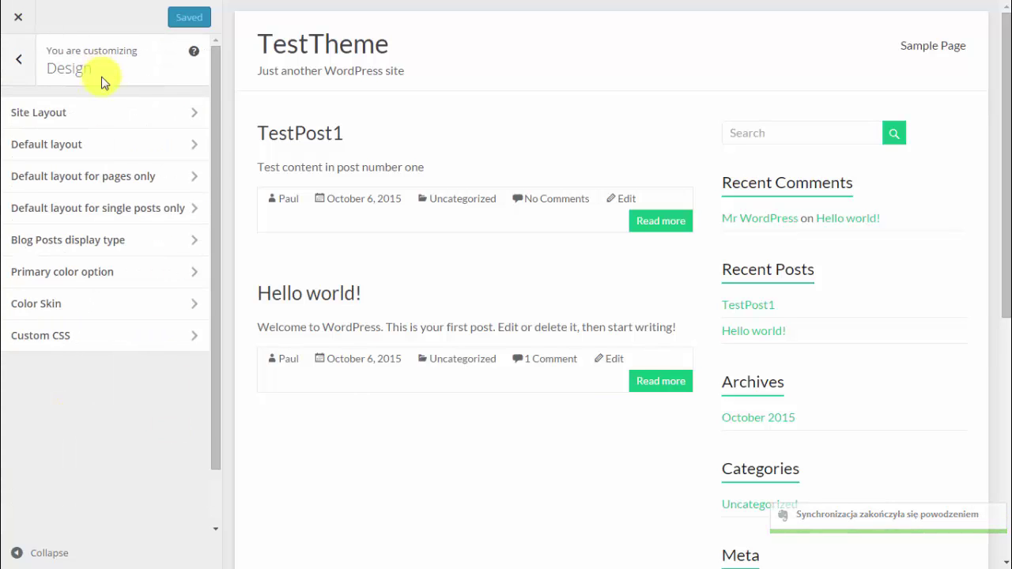
left_click(121, 122)
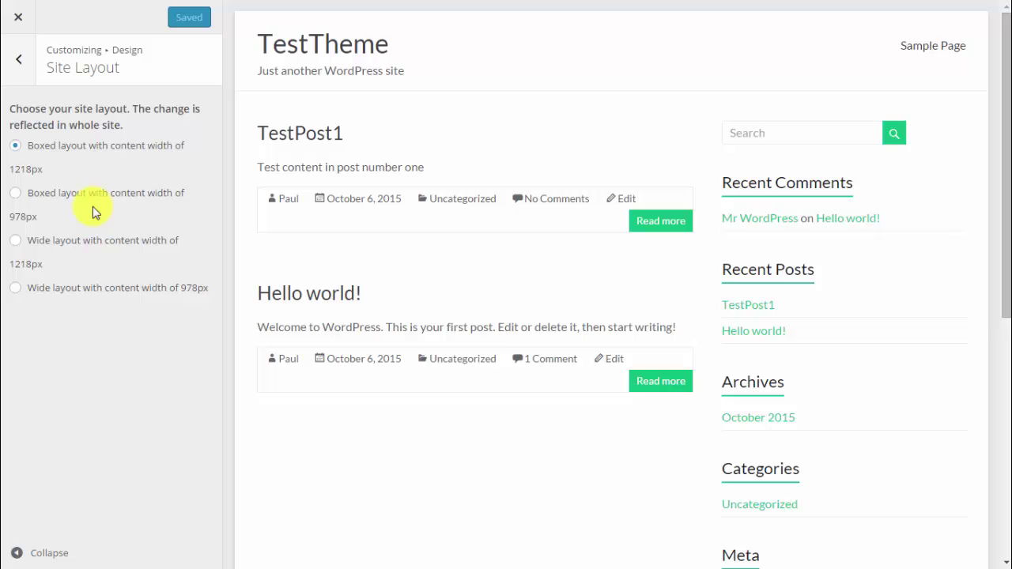
left_click(16, 195)
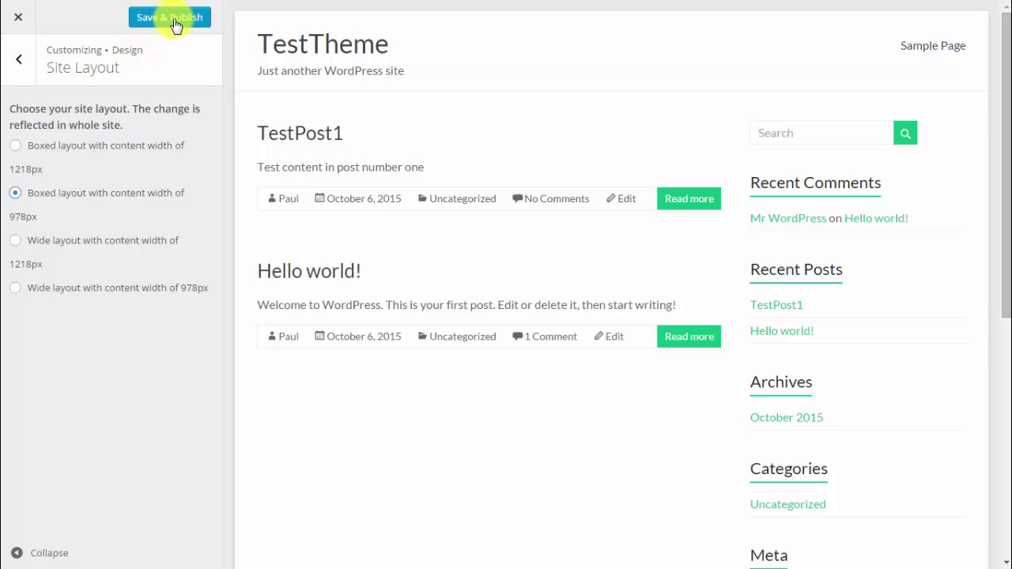
left_click(173, 20)
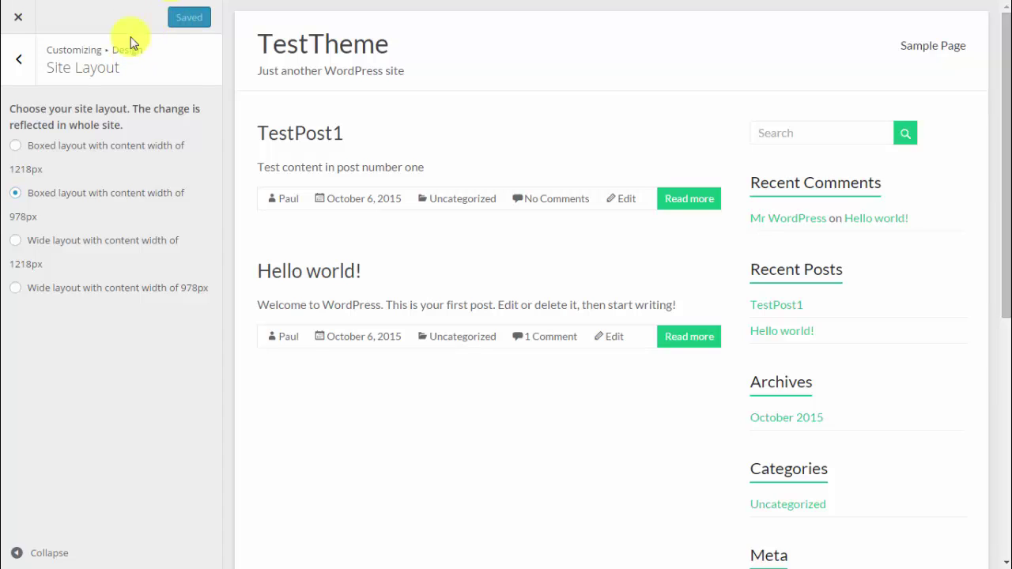
left_click(8, 25)
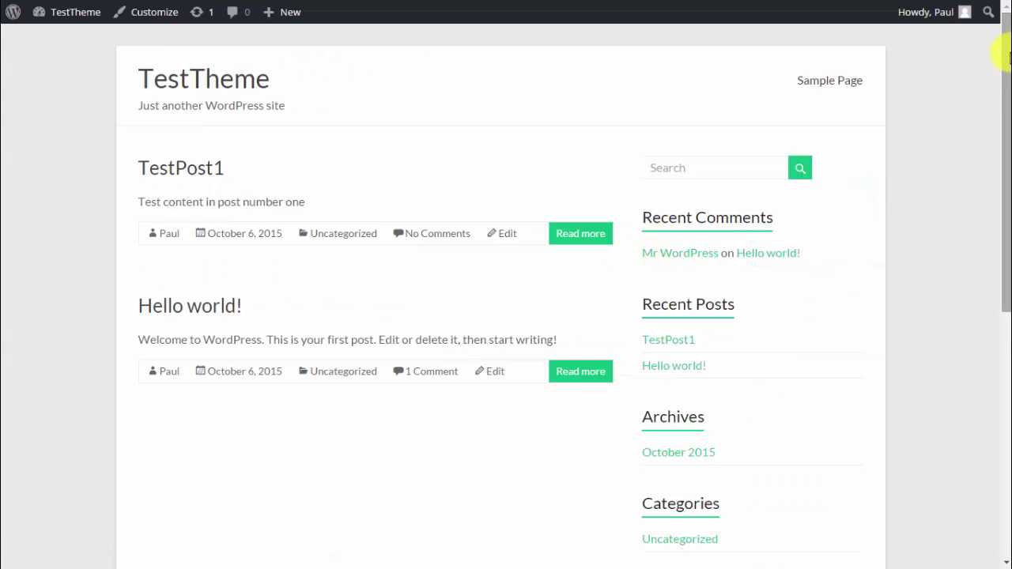
mouse_move(1006, 53)
left_mouse_down()
mouse_move(1008, 416)
mouse_move(1003, 50)
left_mouse_up()
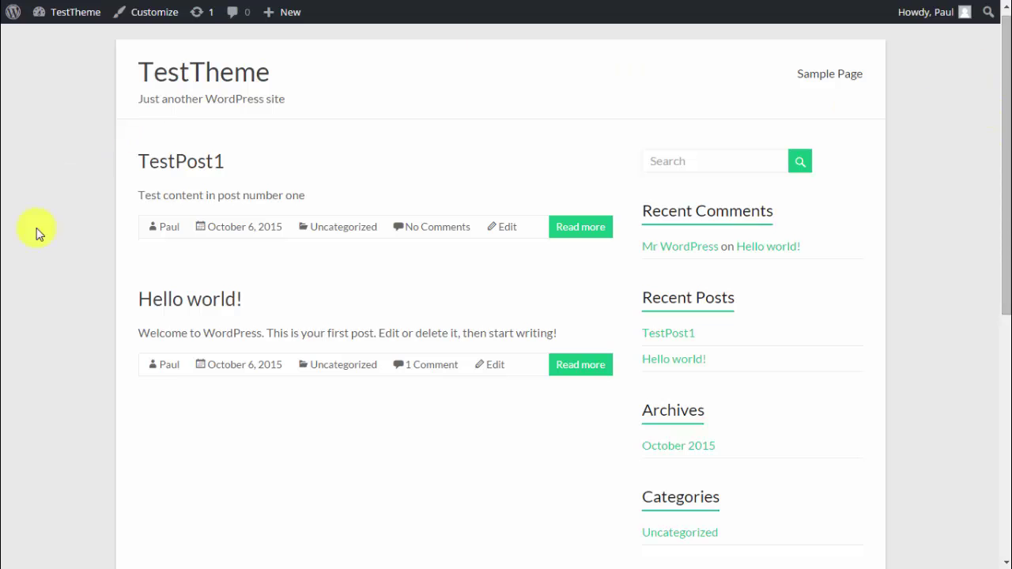
Step: Reopen the Customizer and publish the boxed 1218px site layout under Design > Site Layout
left_click(157, 12)
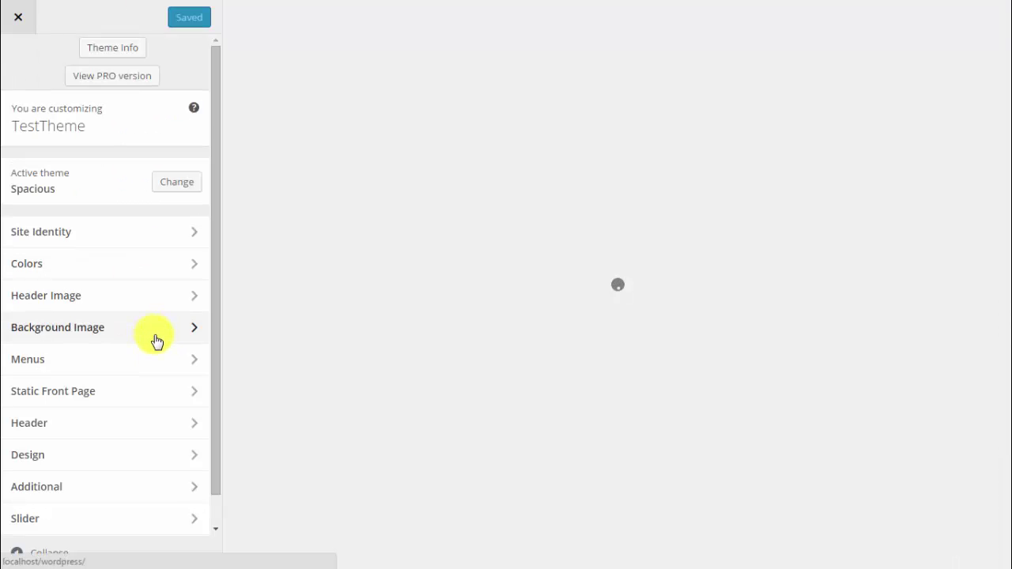
scroll(157, 338, "down", 1)
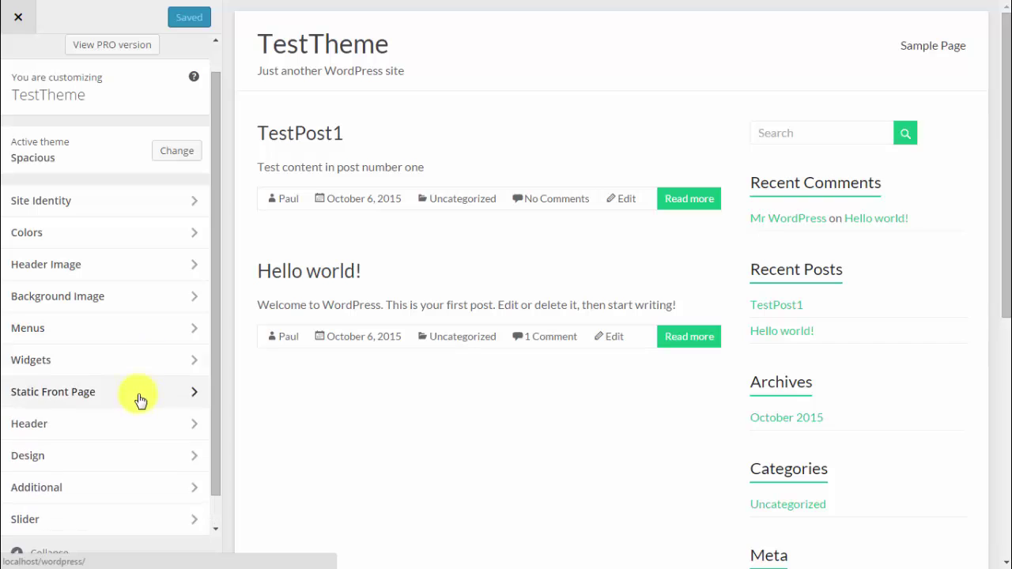
left_click(148, 465)
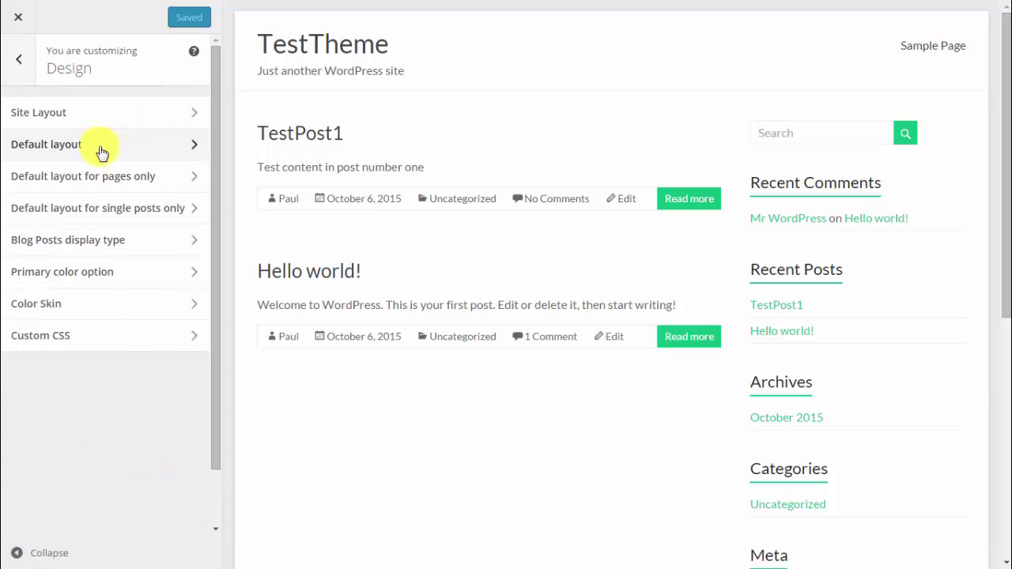
left_click(106, 115)
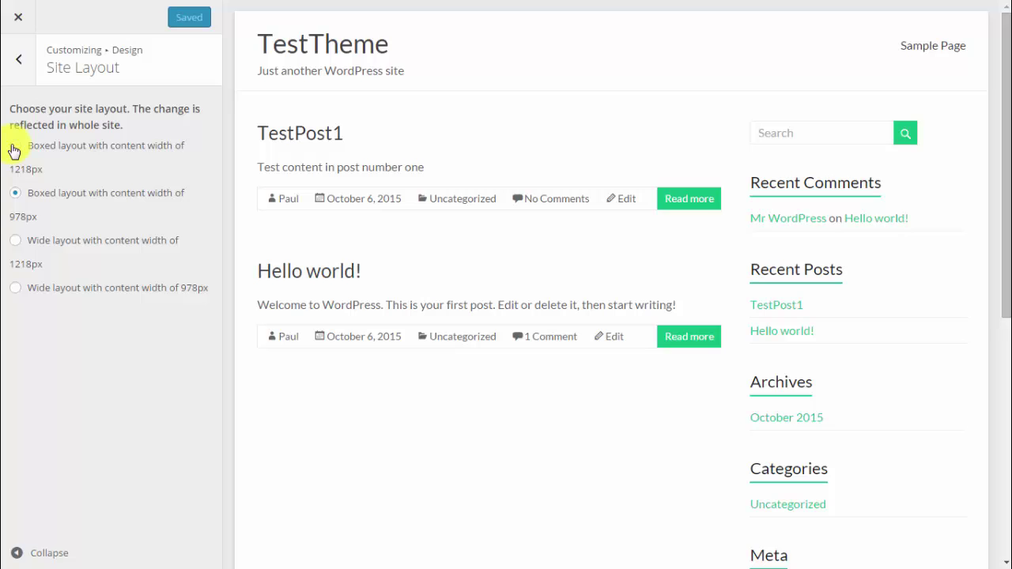
left_click(13, 146)
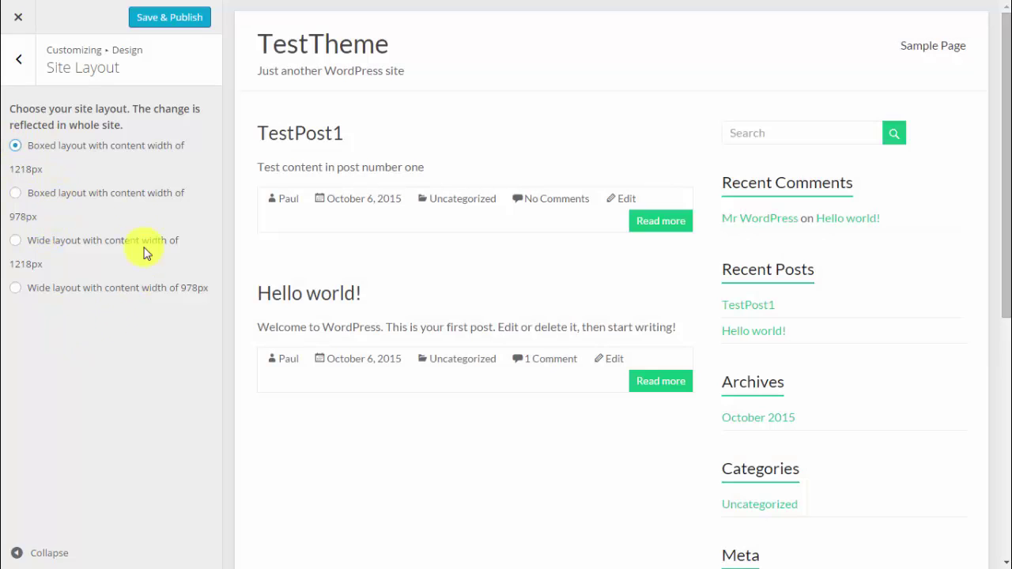
left_click(174, 24)
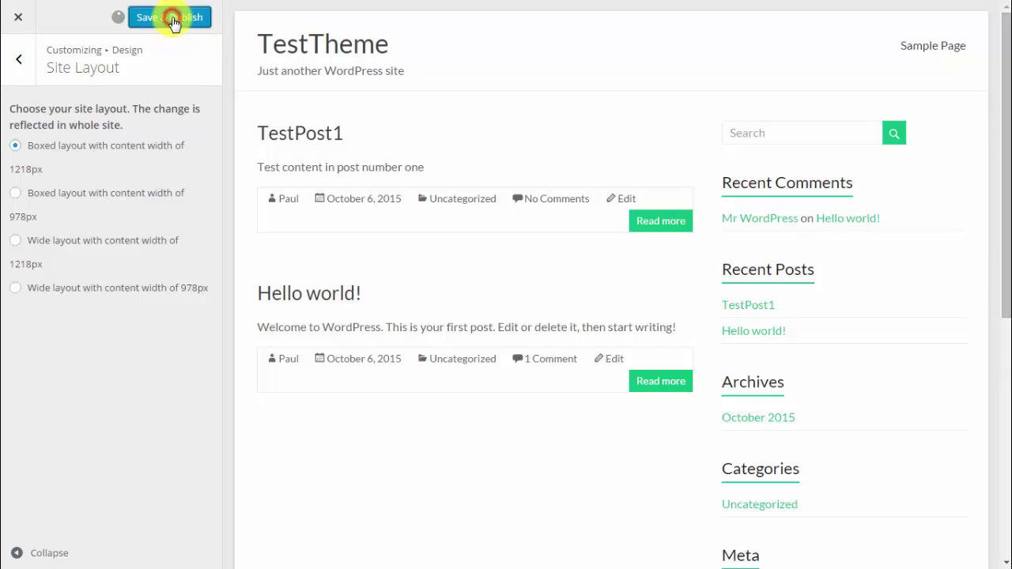
Step: Set the default layout for pages to the left-sidebar thumbnail
left_click(16, 68)
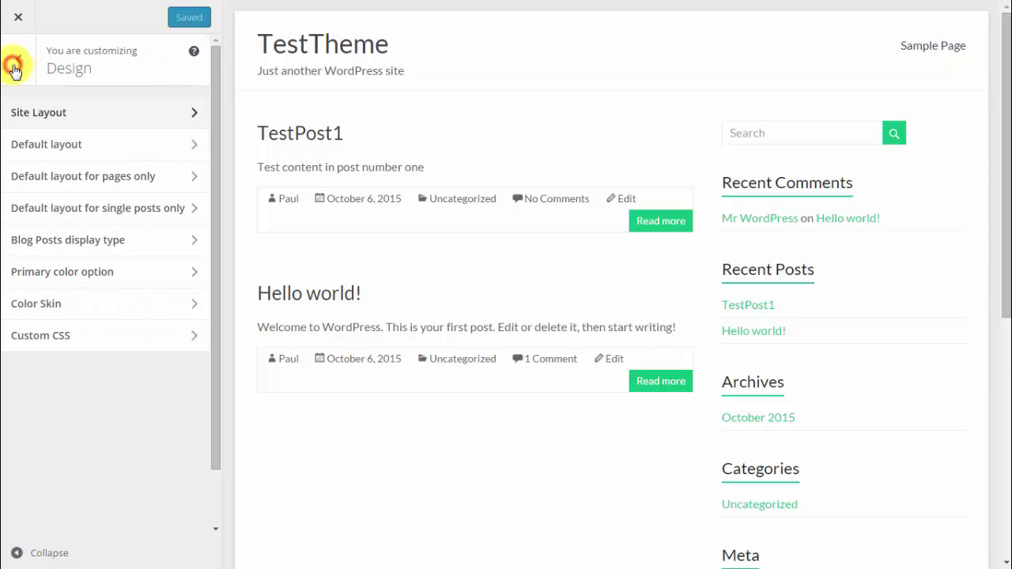
left_click(75, 155)
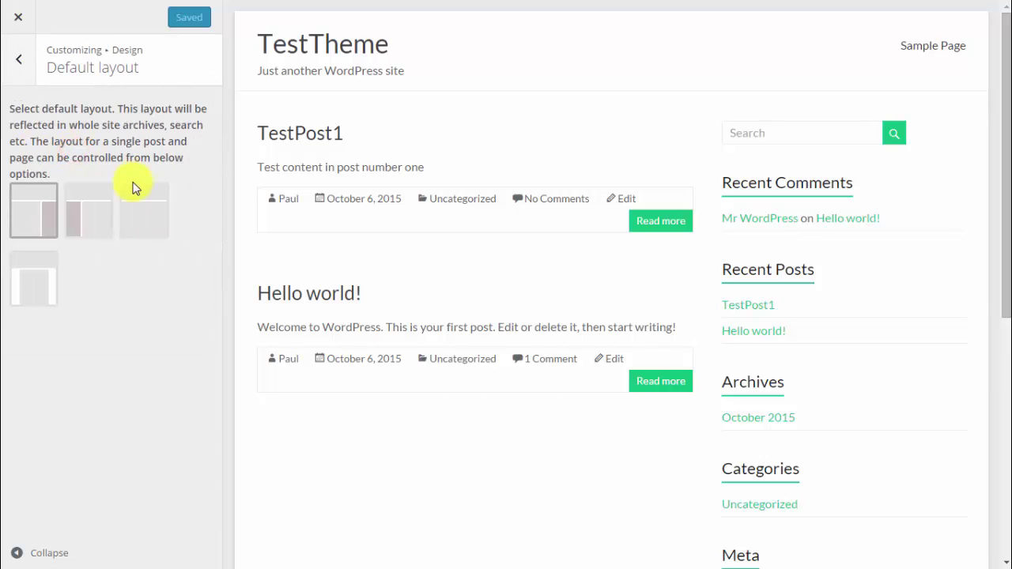
left_click(17, 61)
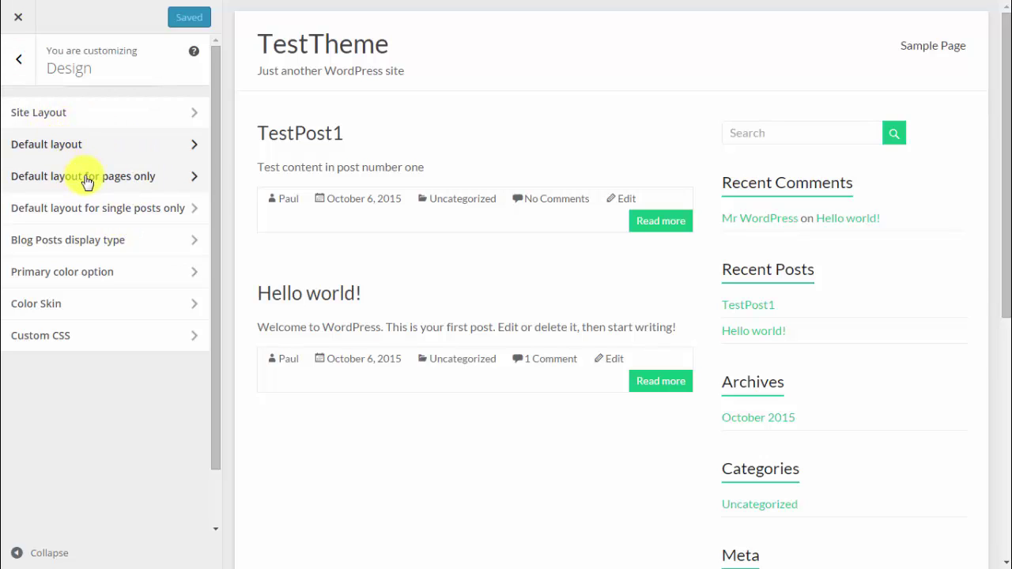
left_click(174, 183)
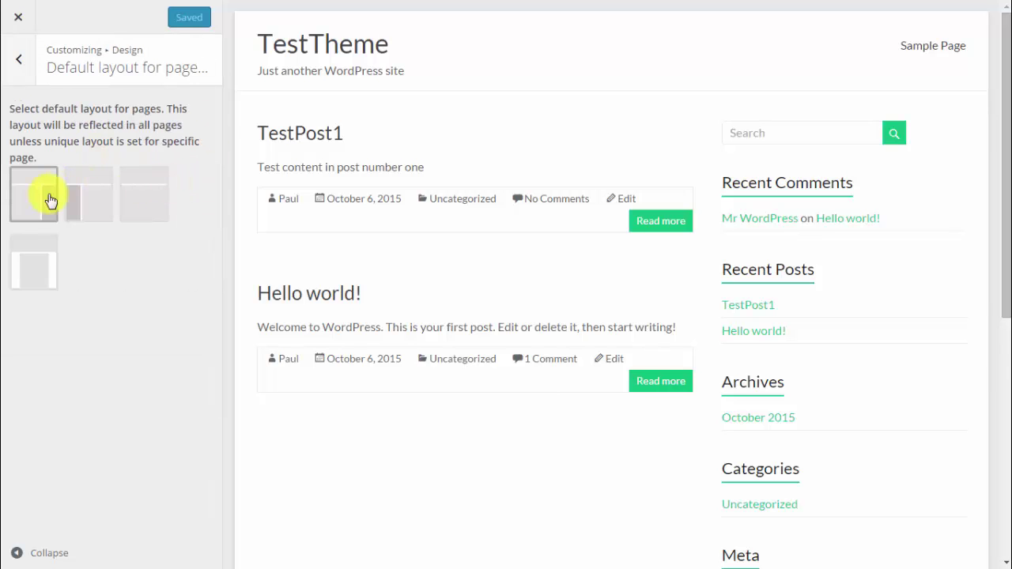
left_click(93, 194)
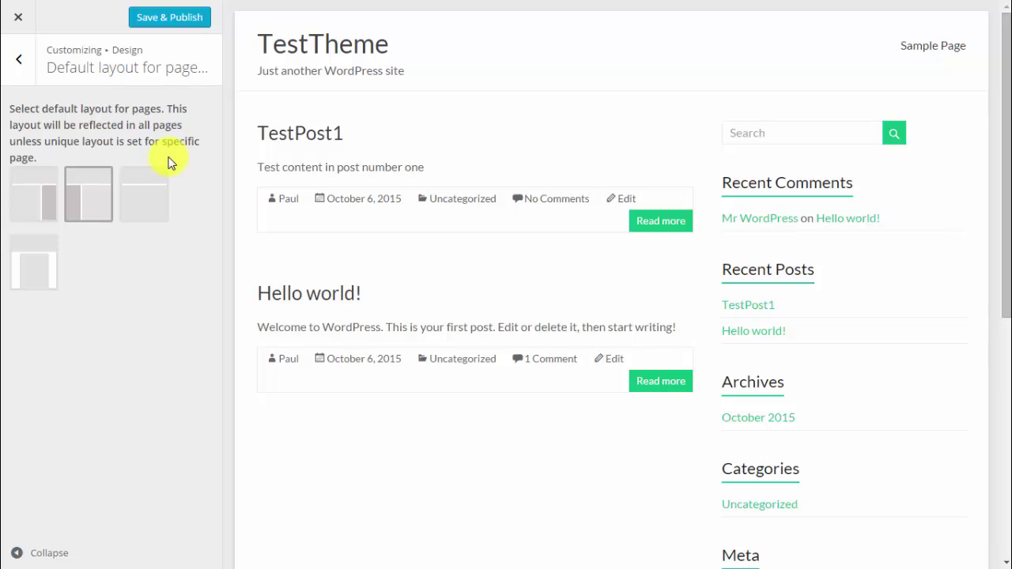
left_click(15, 69)
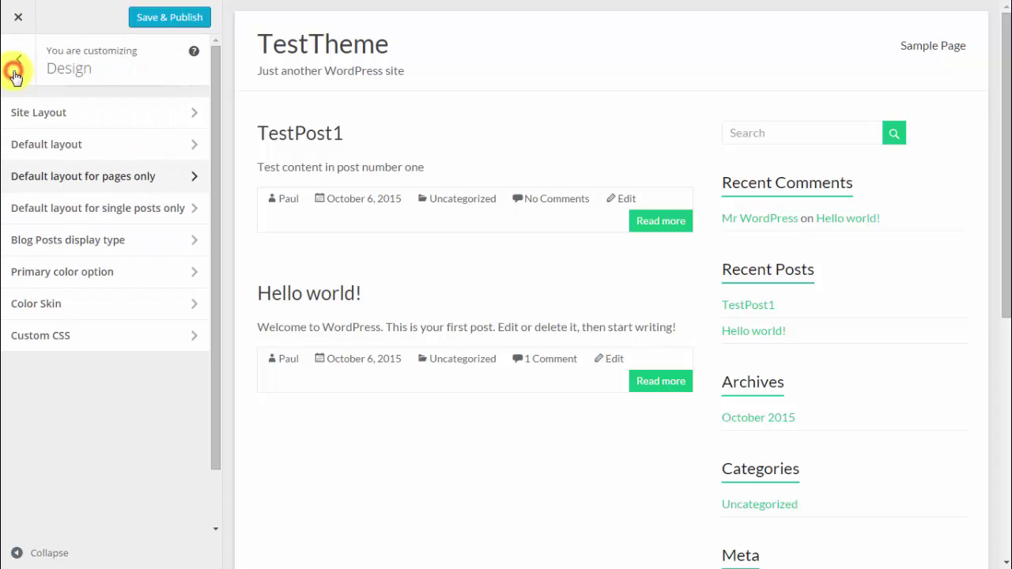
Step: Review the single-post layout and blog posts display type options without changing them
left_click(72, 214)
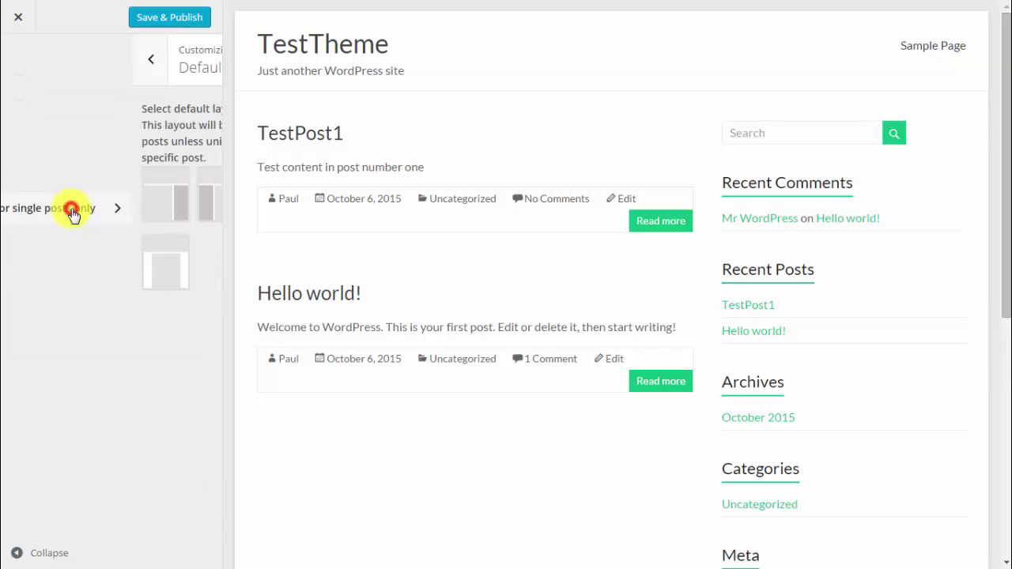
left_click(15, 61)
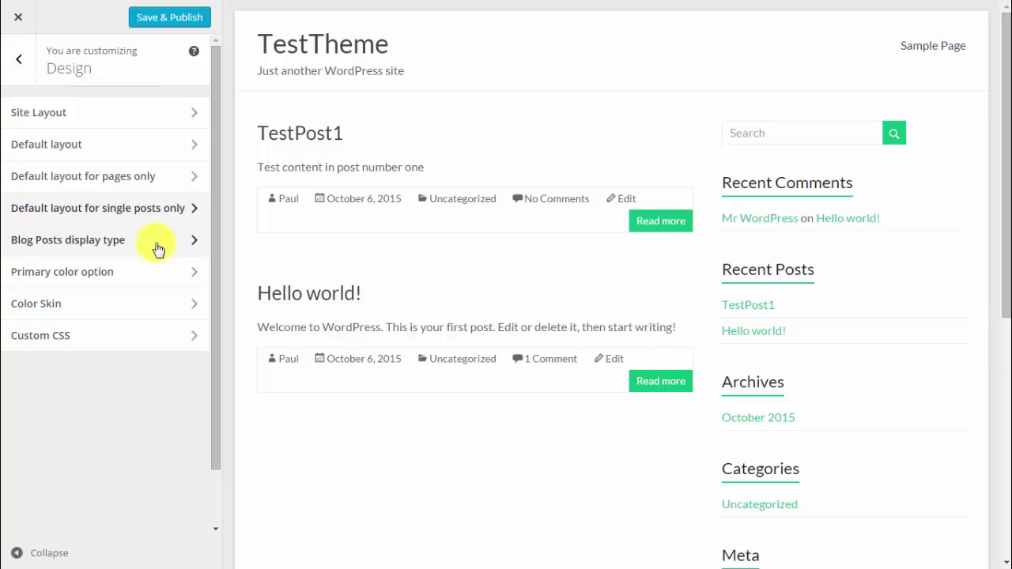
left_click(159, 249)
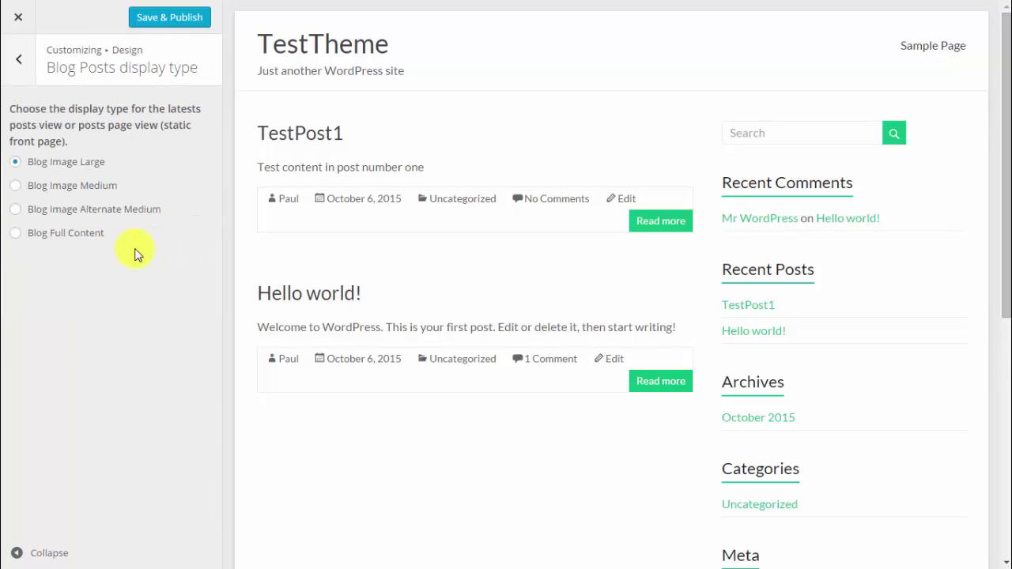
left_click(17, 58)
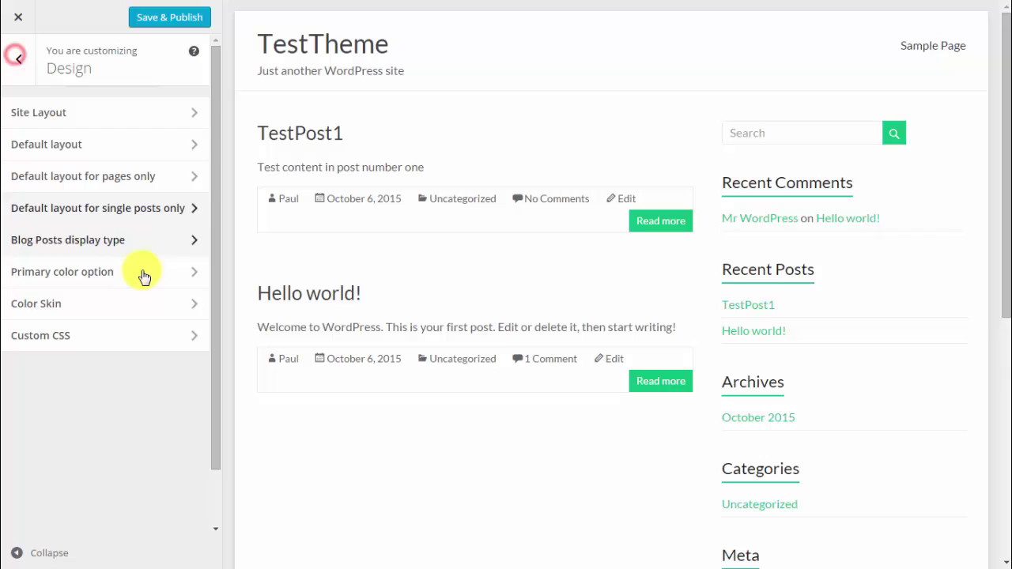
Step: Apply the dark colour skin, then open the empty Custom CSS section
left_click(90, 301)
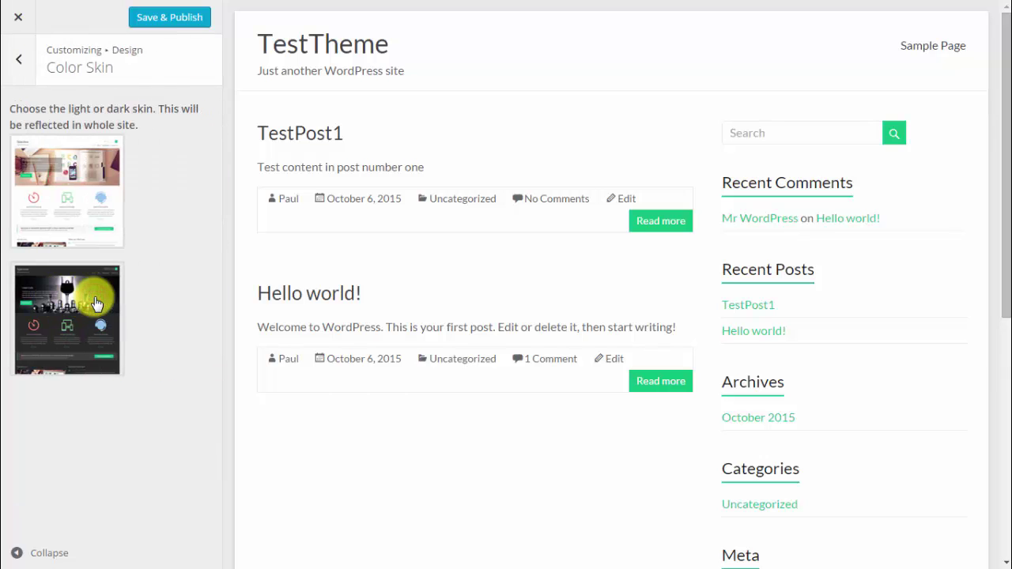
left_click(76, 292)
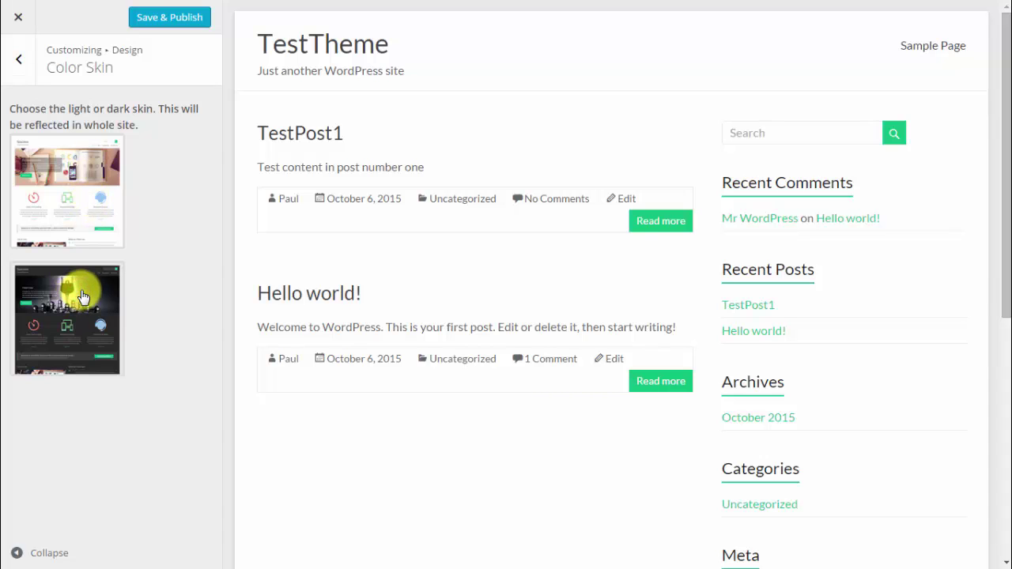
left_click(72, 336)
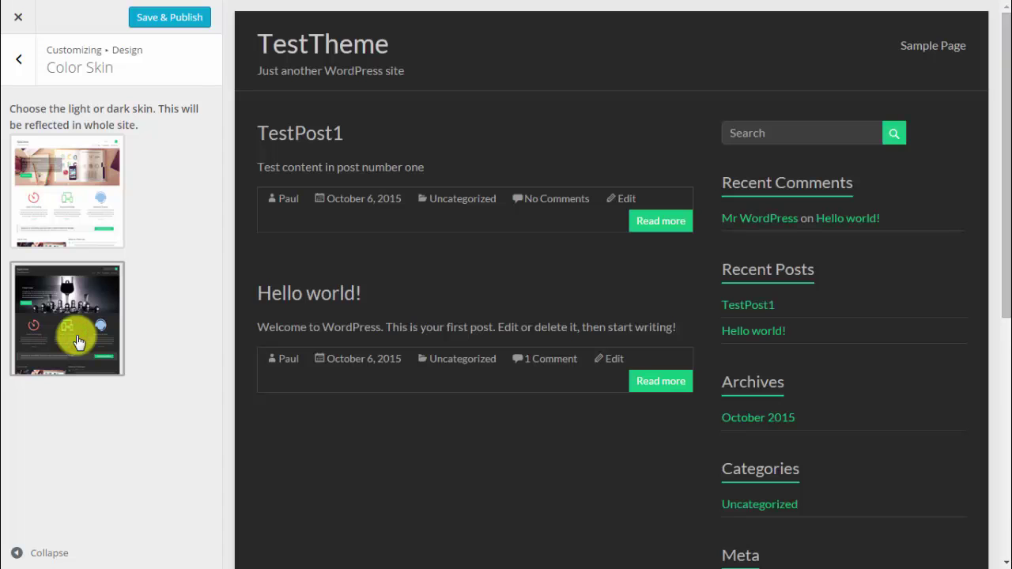
left_click(30, 71)
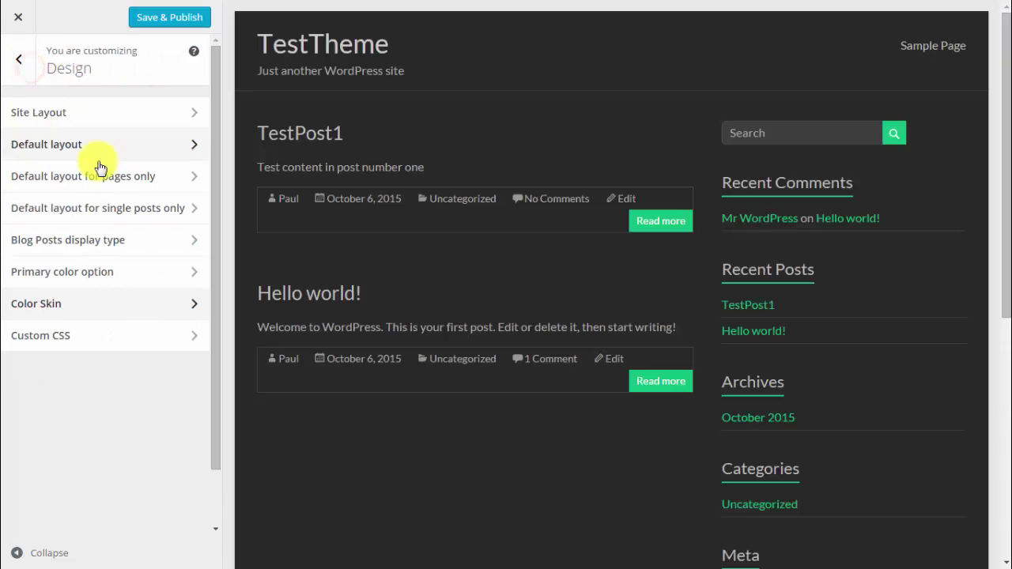
left_click(35, 335)
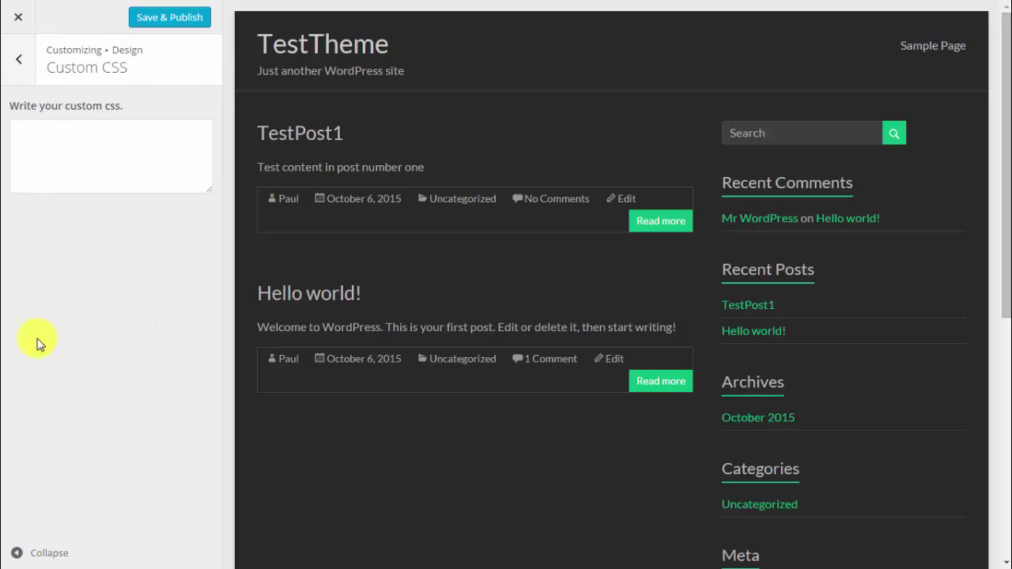
Step: Look over the Additional favicon options, then bring up Slider's Activate slider setting
left_click(23, 72)
left_click(24, 73)
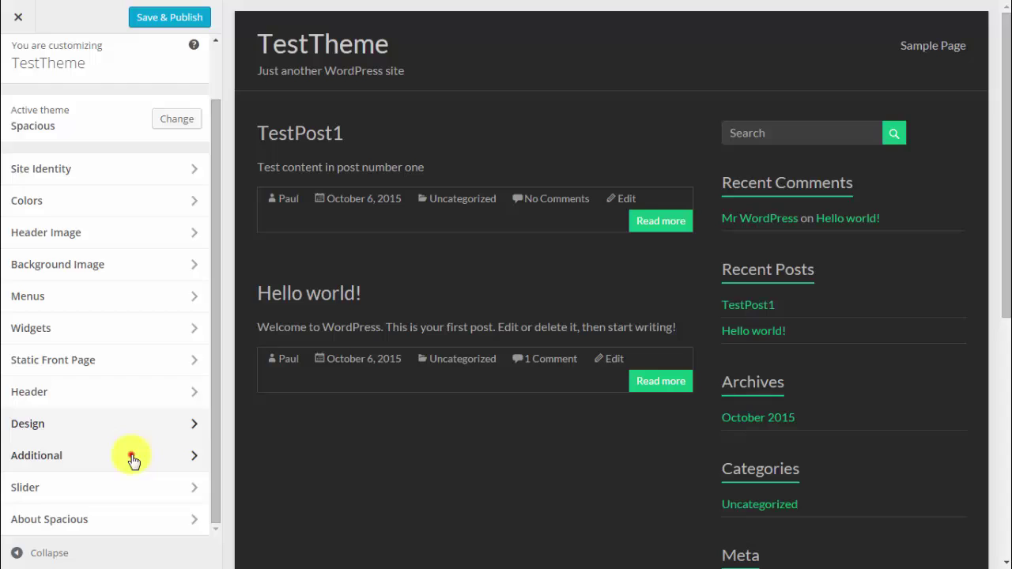
left_click(131, 457)
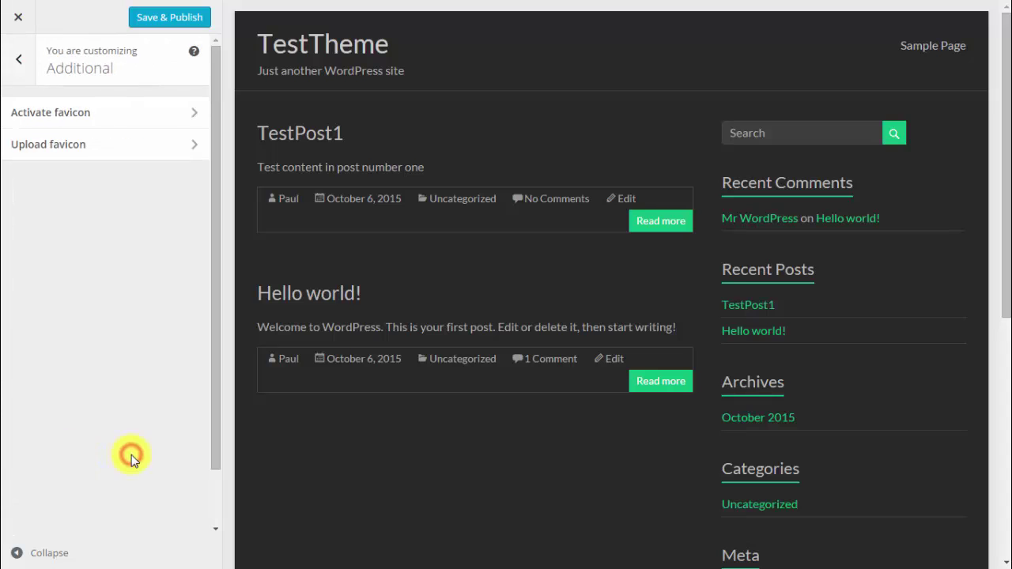
left_click(20, 65)
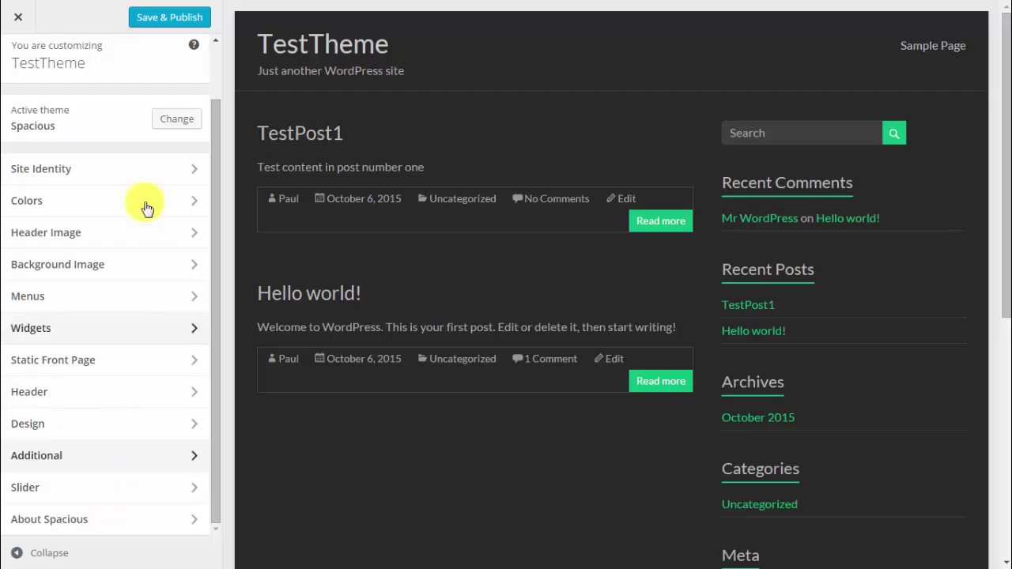
left_click(81, 501)
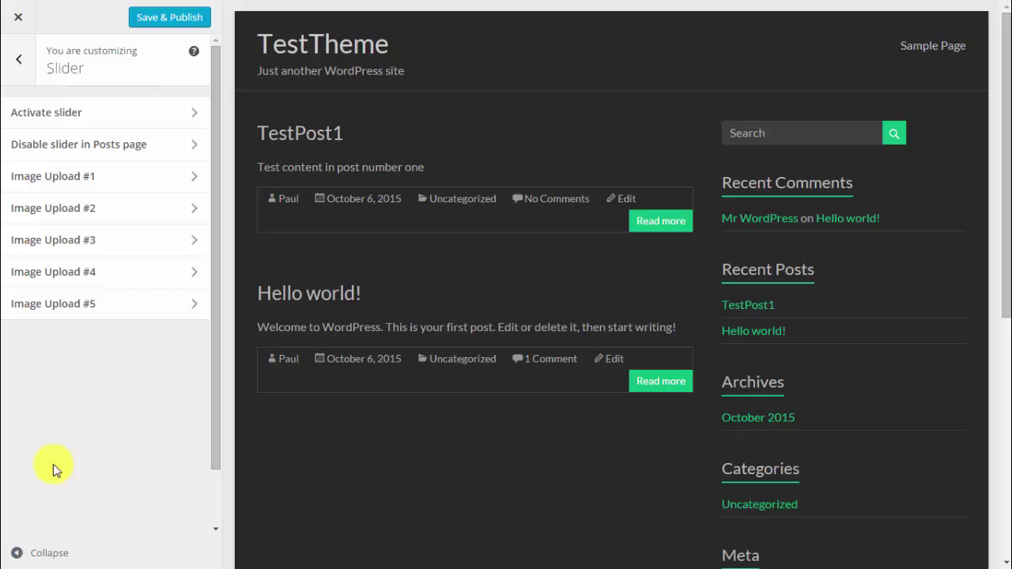
left_click(55, 118)
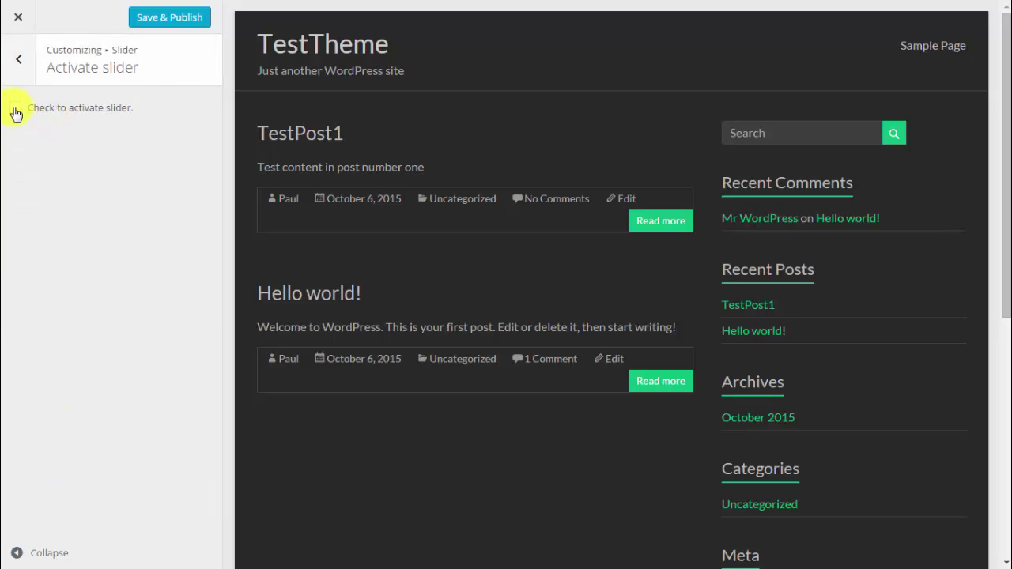
Step: Activate the slider and set cropped-screenshot.png as the Image Upload #1 slide image
left_click(16, 110)
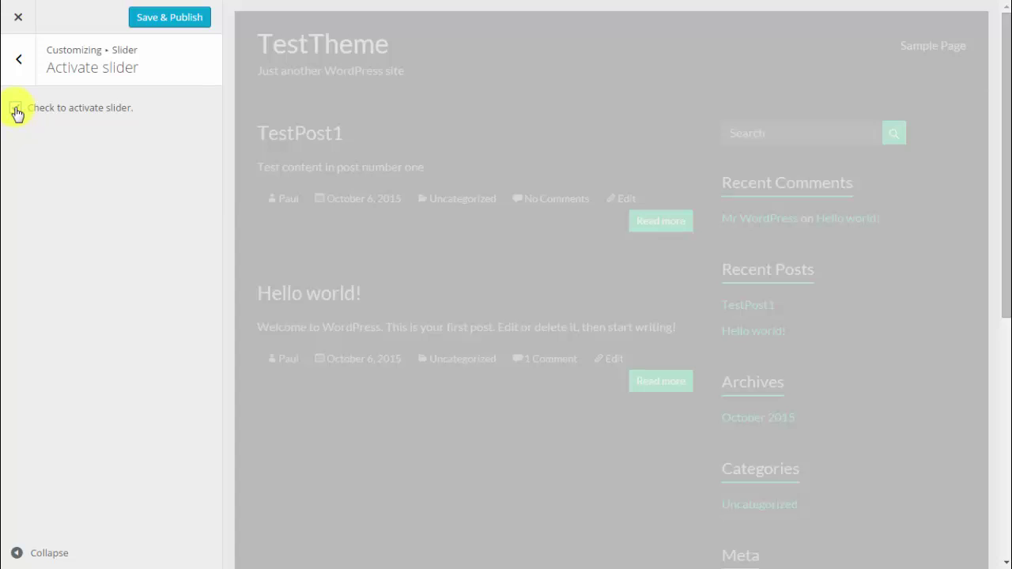
left_click(17, 70)
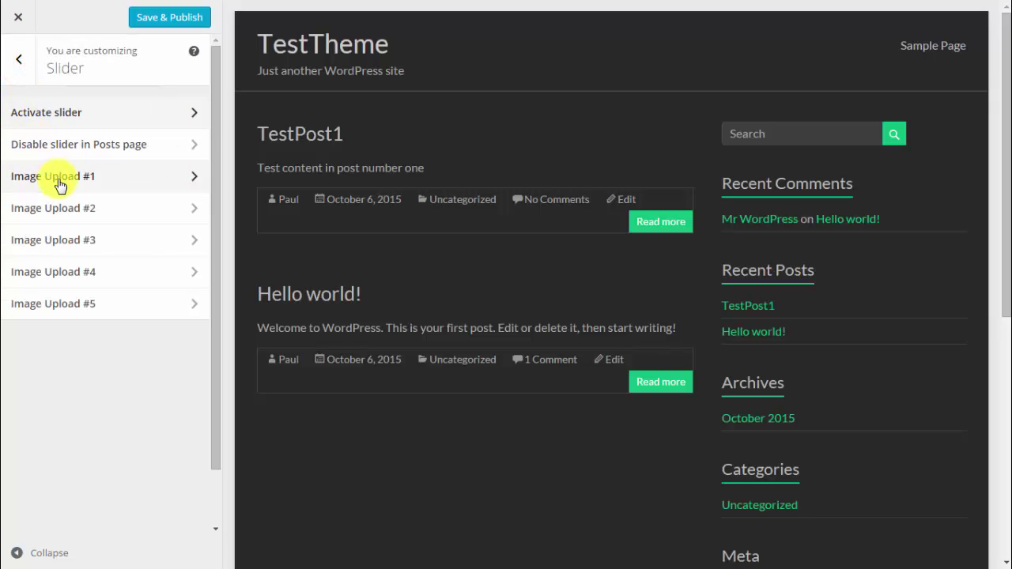
left_click(59, 178)
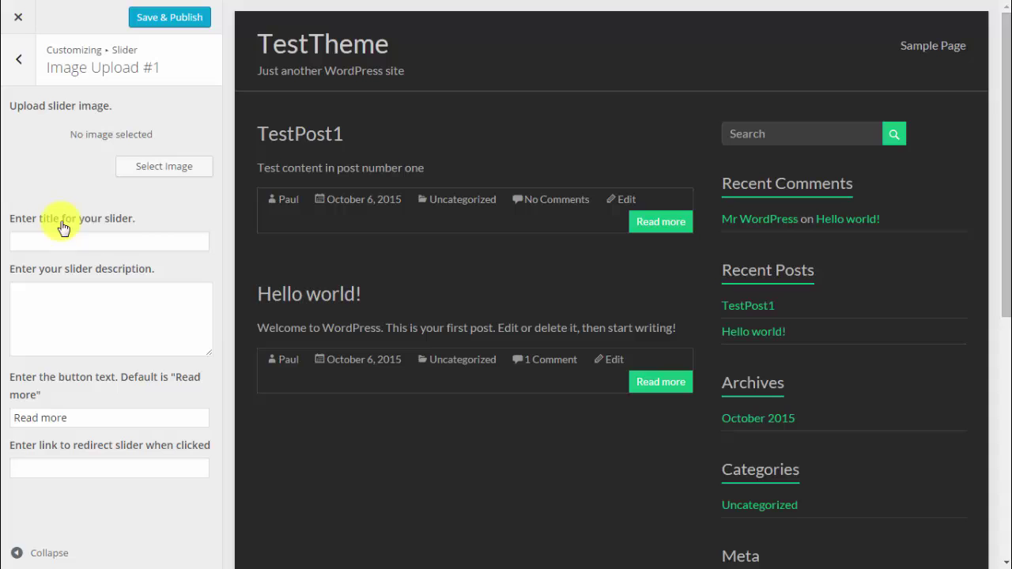
left_click(169, 166)
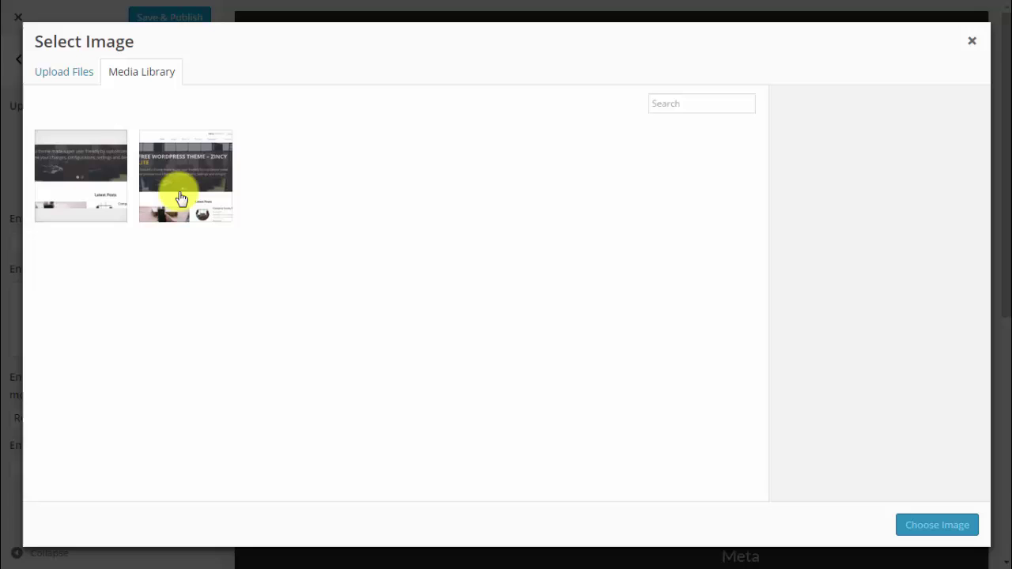
left_click(117, 179)
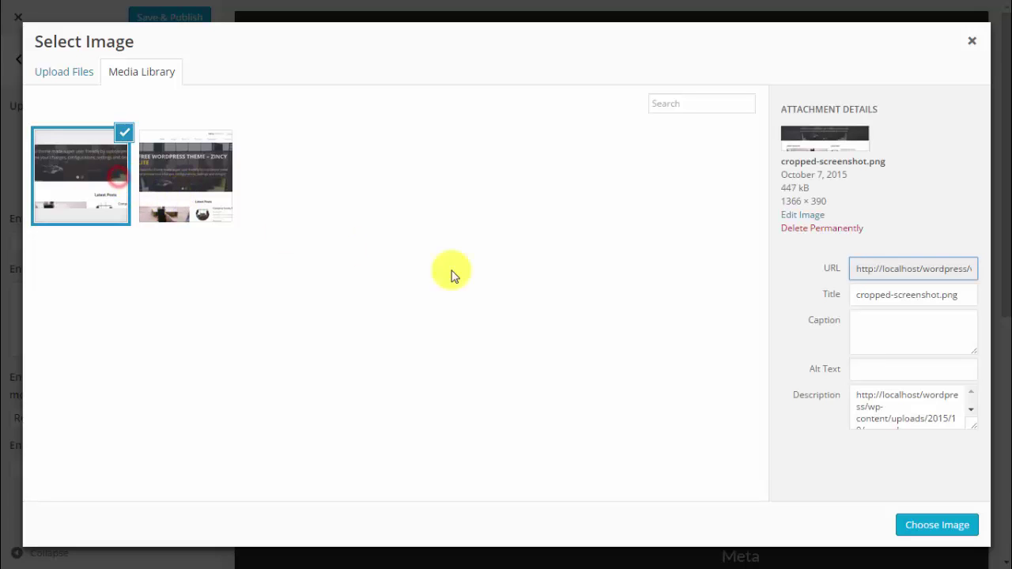
left_click(959, 536)
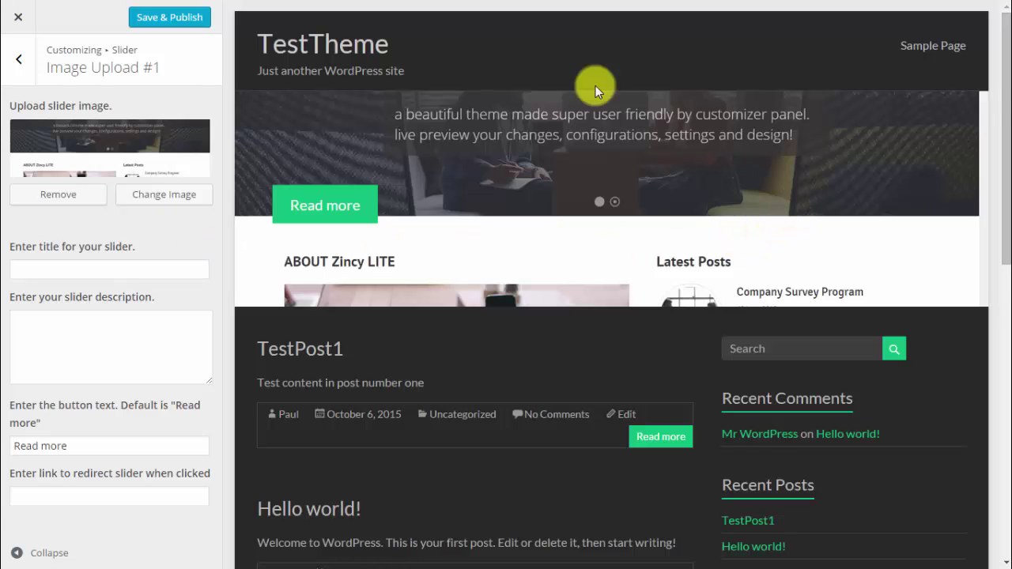
Step: Give the first slide title 'Dummy title', description 'some text', and button text 'More'
scroll(357, 208, "down", 2)
scroll(311, 181, "up", 2)
scroll(308, 205, "down", 2)
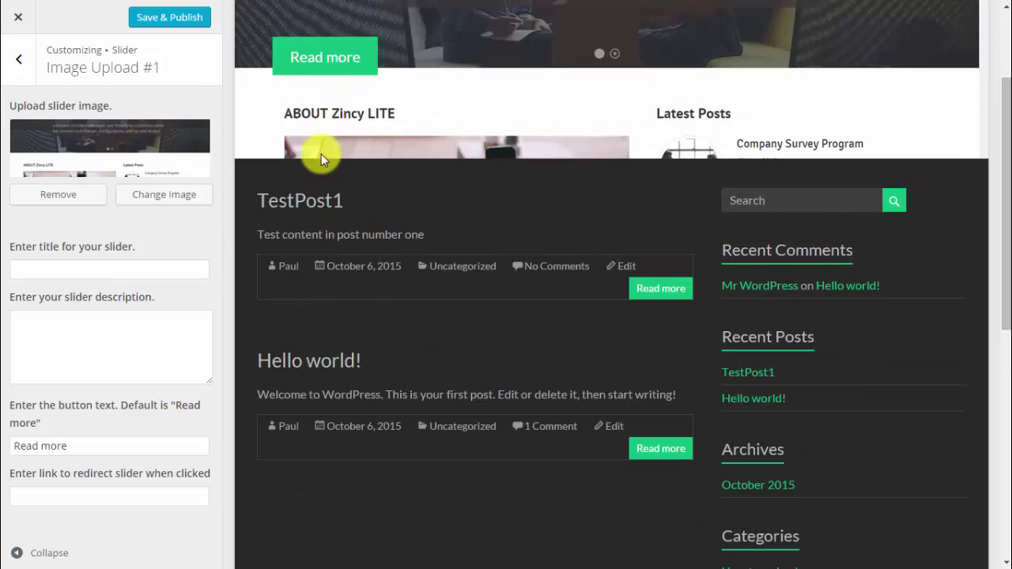
scroll(328, 110, "up", 2)
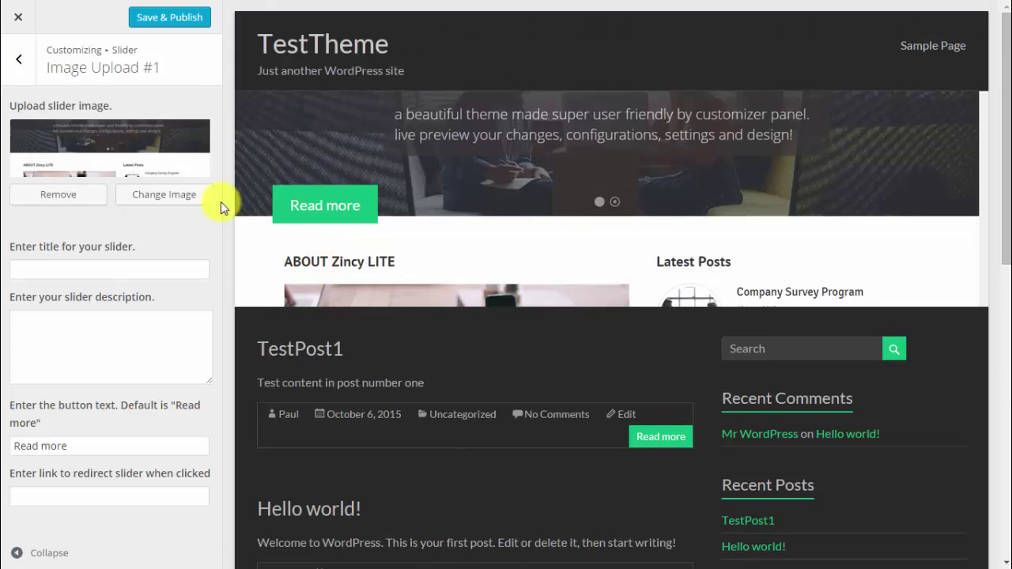
left_click(115, 269)
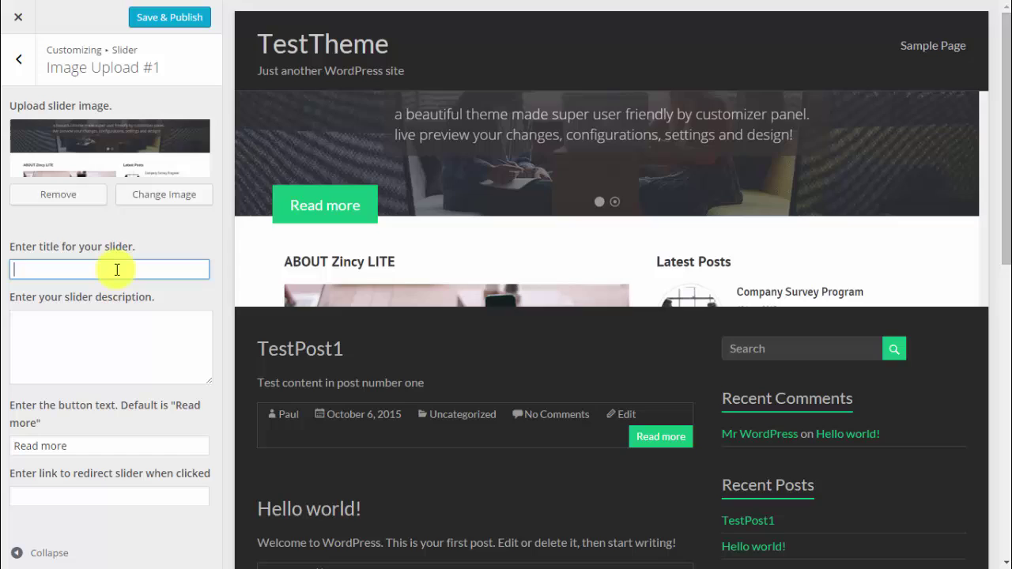
type("Dummy title")
left_click(130, 338)
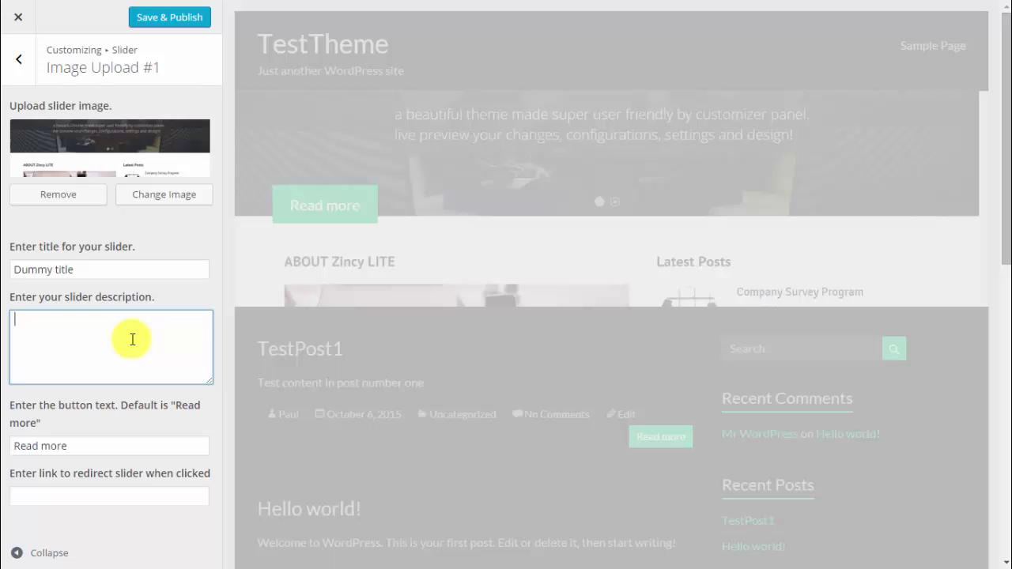
type("some text")
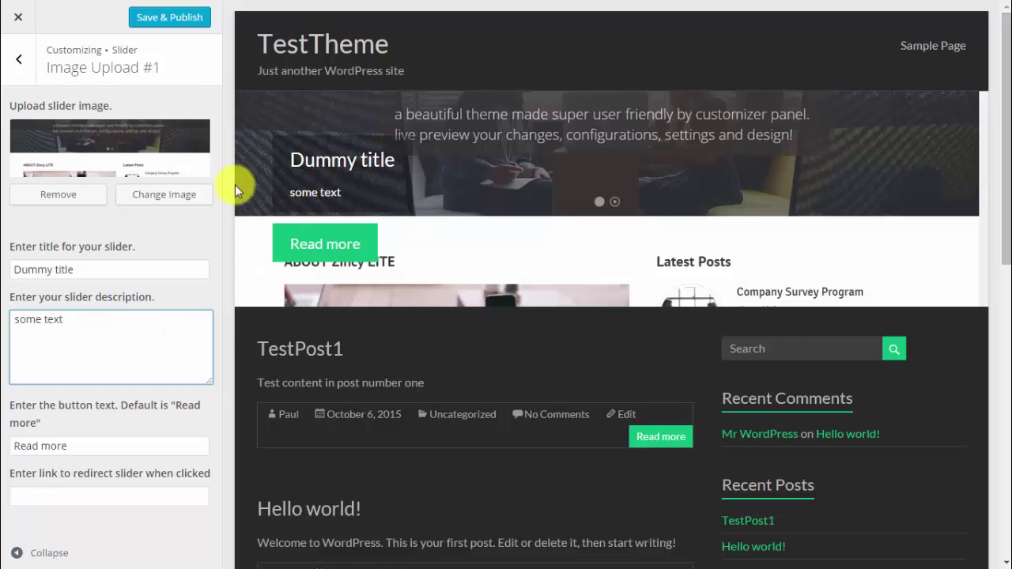
scroll(269, 309, "down", 1)
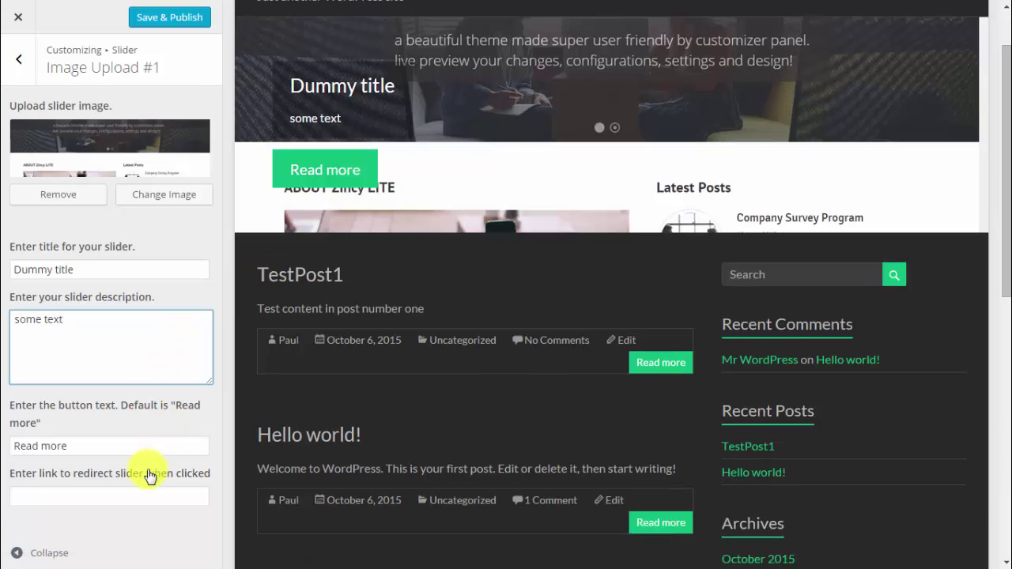
left_click_drag(125, 448, 3, 434)
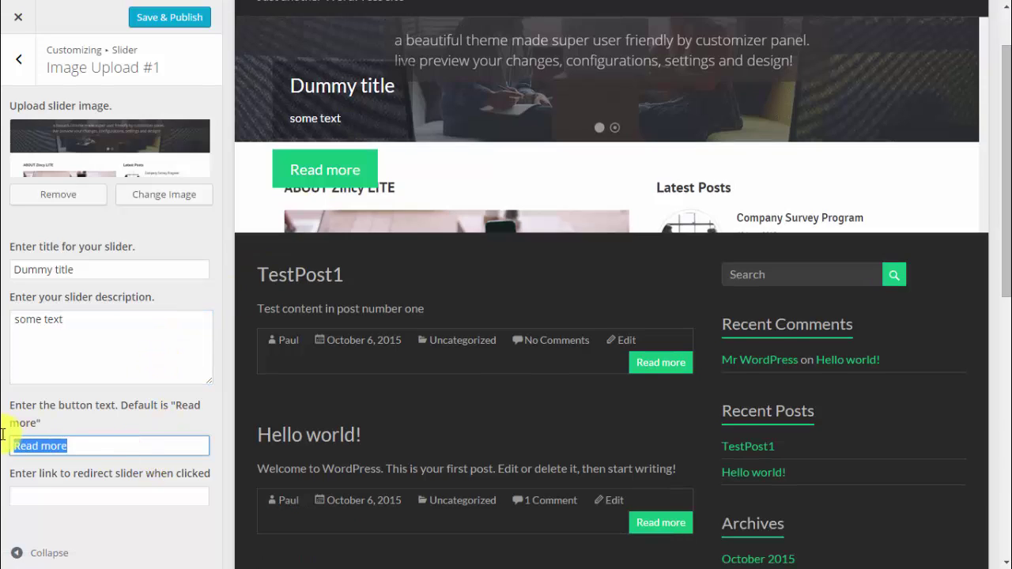
type("More")
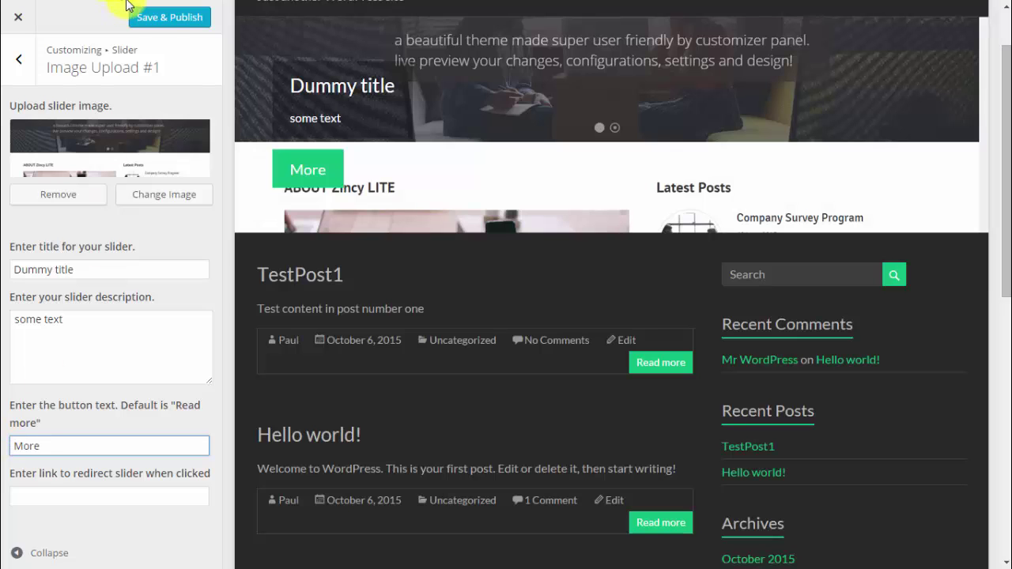
Step: Save & Publish the slider changes, then go to the About Spacious links
left_click(161, 17)
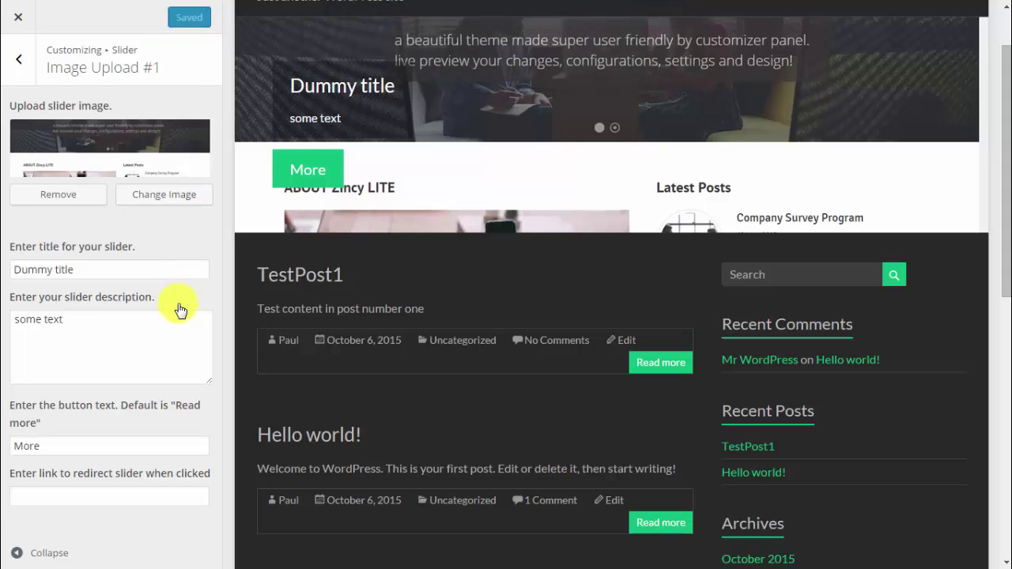
left_click(24, 60)
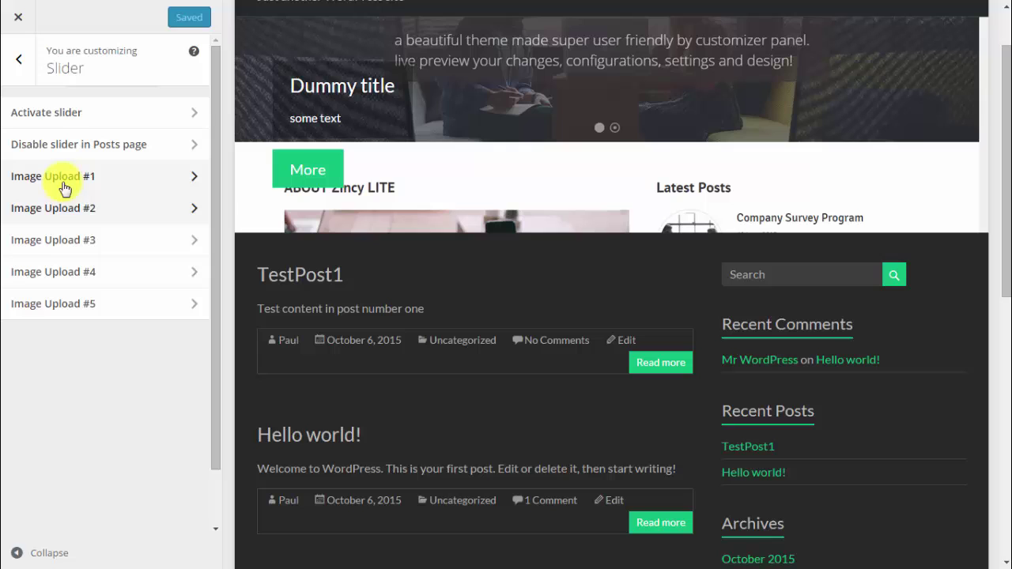
left_click(22, 69)
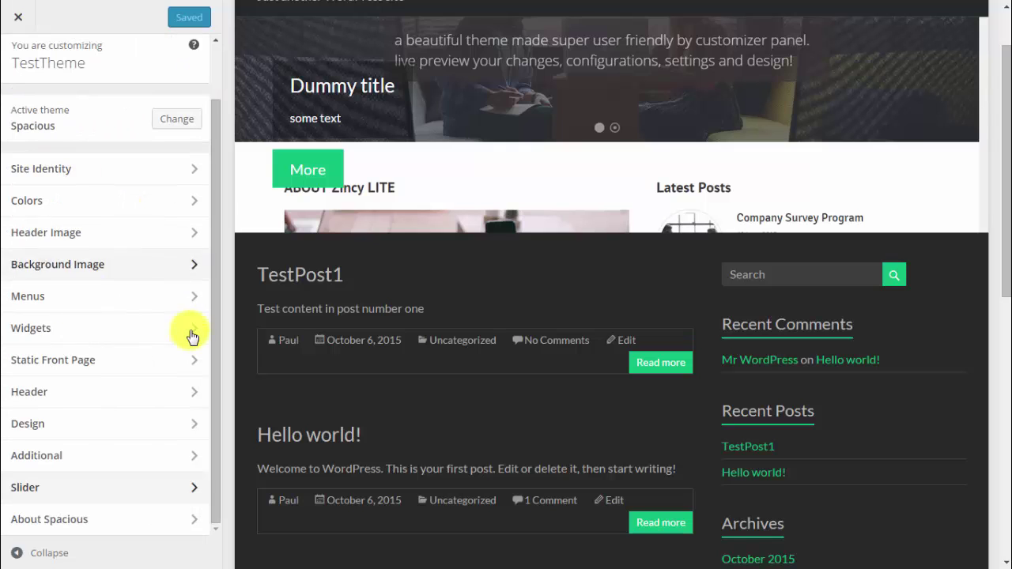
left_click(101, 524)
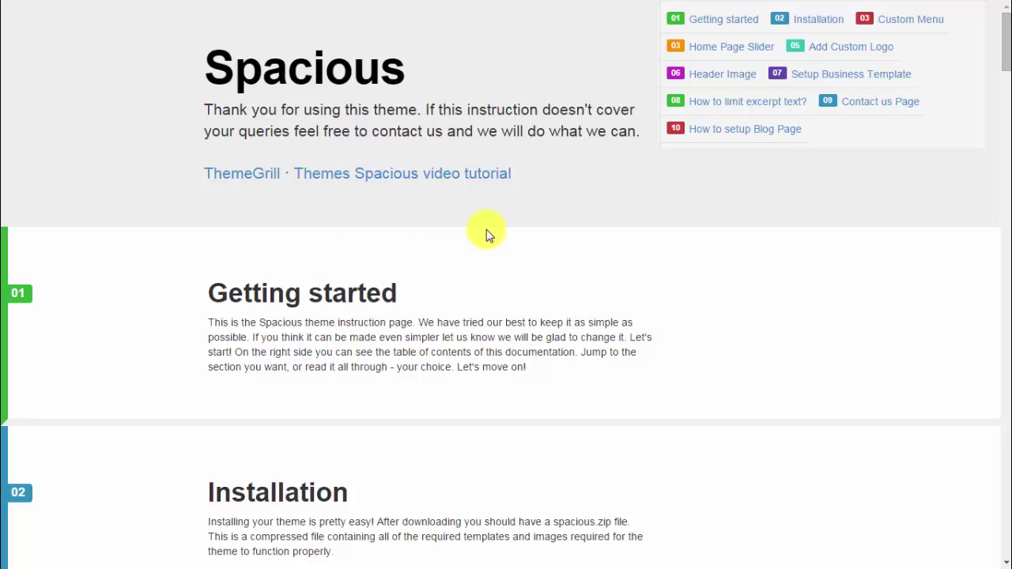
Step: Scroll the Spacious documentation down to the Setup Business Template section and its widget areas
scroll(486, 229, "down", 10)
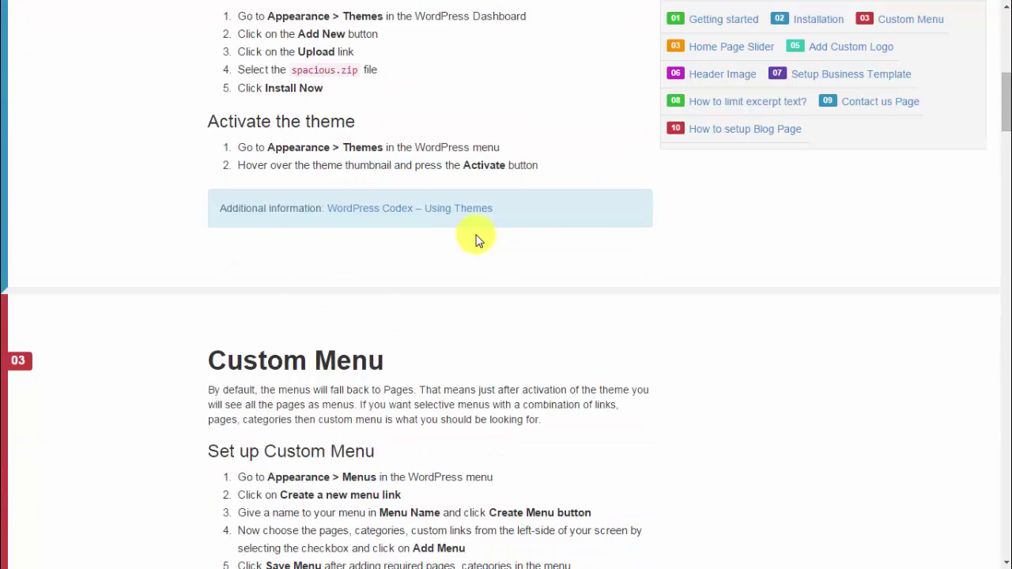
left_click_drag(1004, 125, 1005, 335)
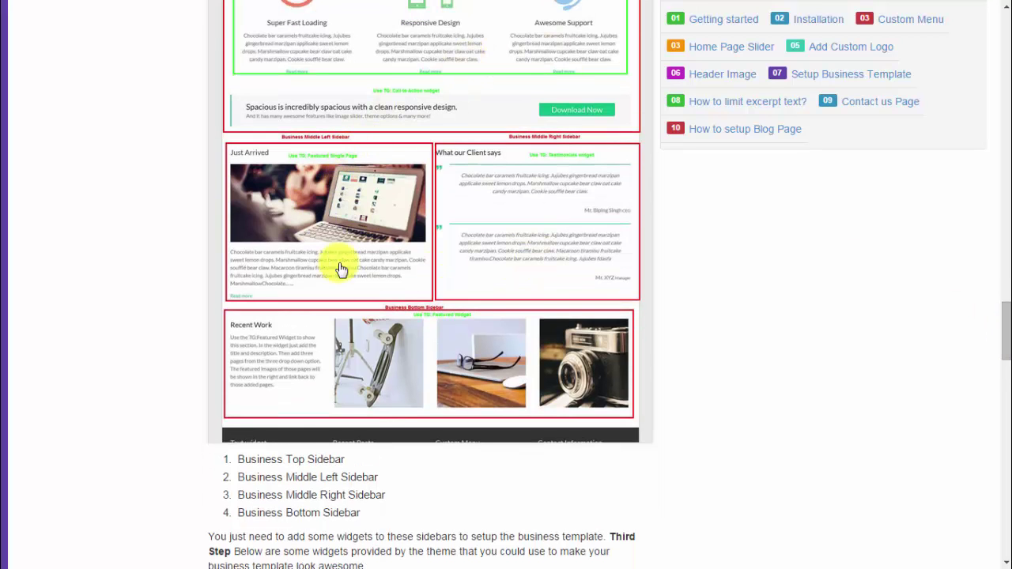
scroll(537, 281, "down", 3)
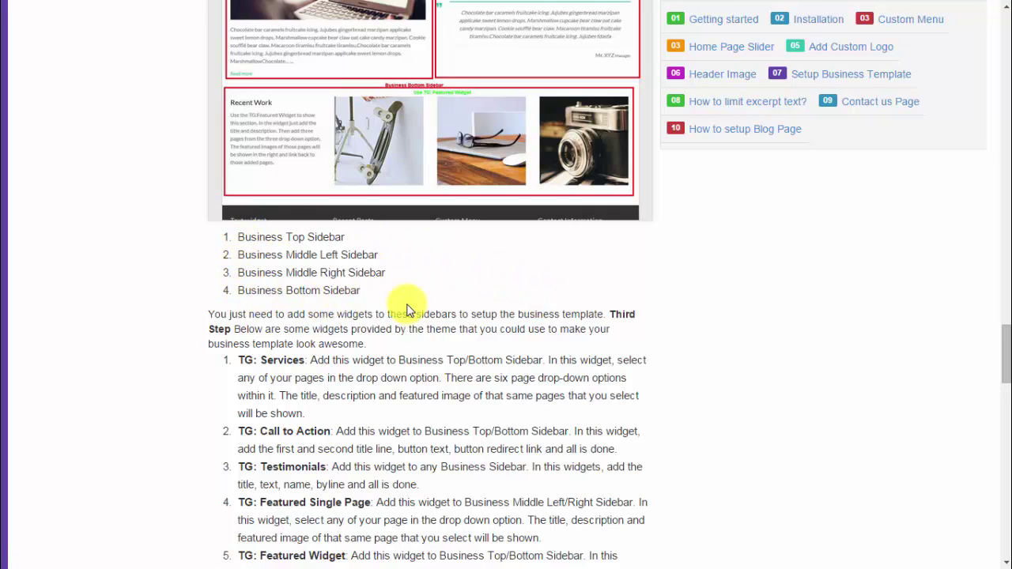
scroll(1002, 419, "down", 1)
Step: Scroll through the Business Template steps and TG widget list to the How to Setup Blog page section
left_click_drag(1003, 420, 802, 334)
scroll(467, 278, "up", 8)
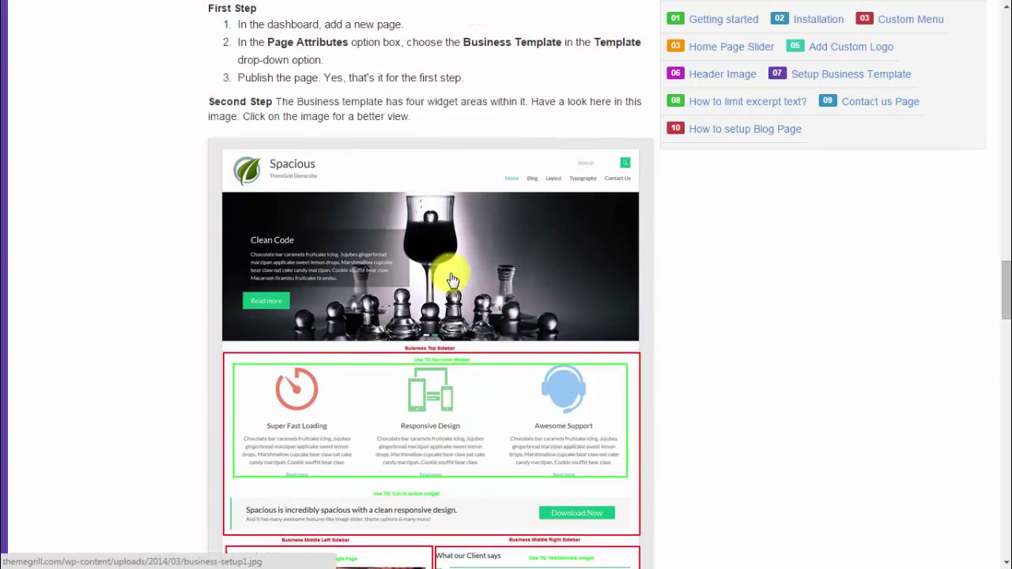
scroll(467, 279, "down", 3)
scroll(468, 278, "down", 3)
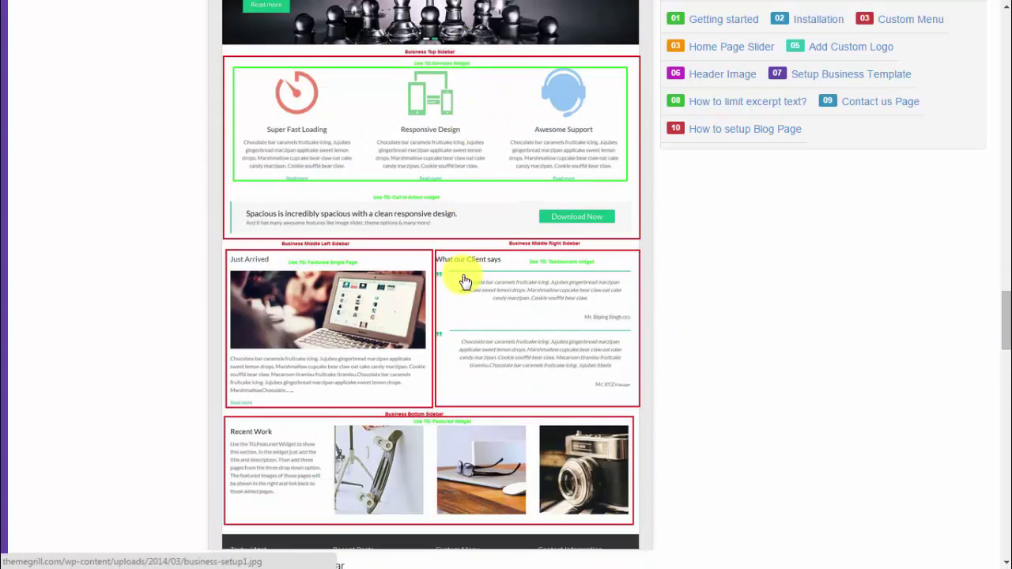
scroll(465, 280, "down", 2)
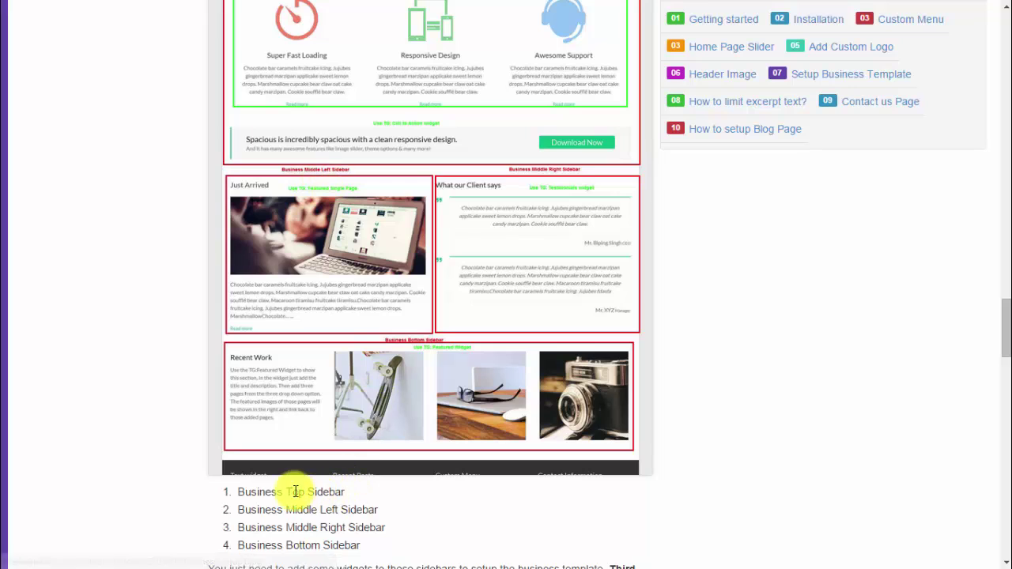
scroll(355, 498, "up", 10)
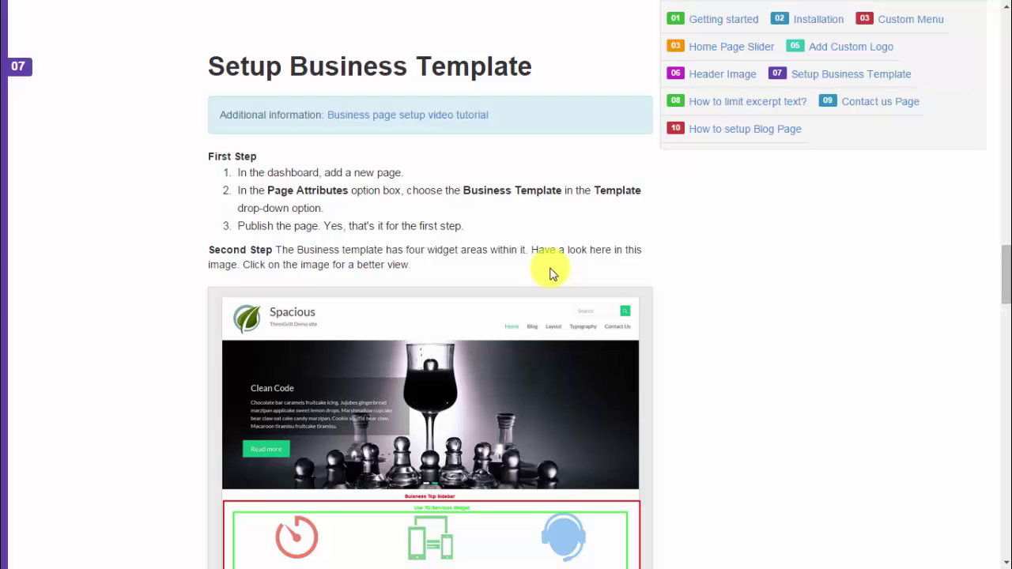
scroll(551, 273, "down", 4)
scroll(187, 385, "down", 4)
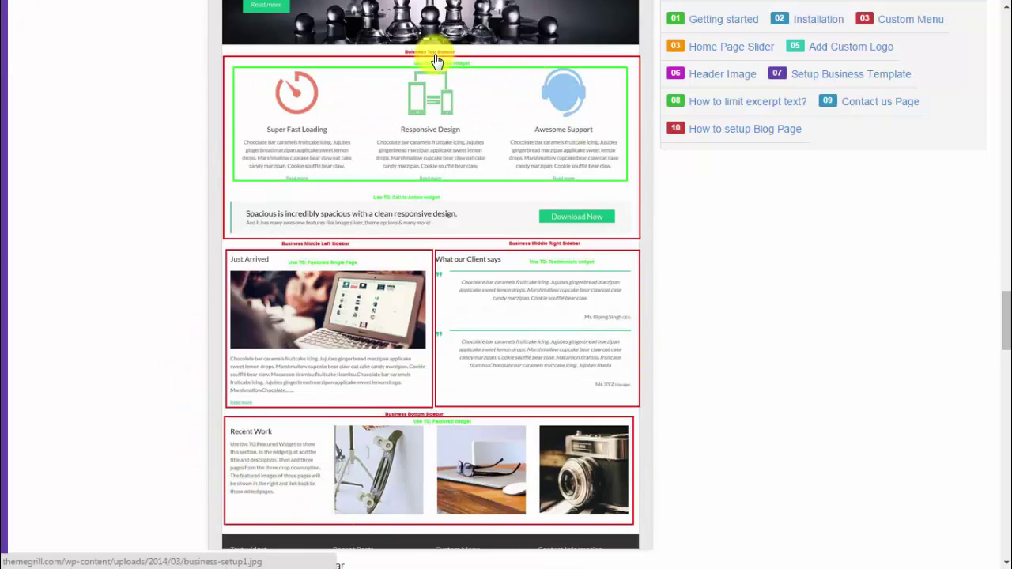
scroll(431, 79, "up", 6)
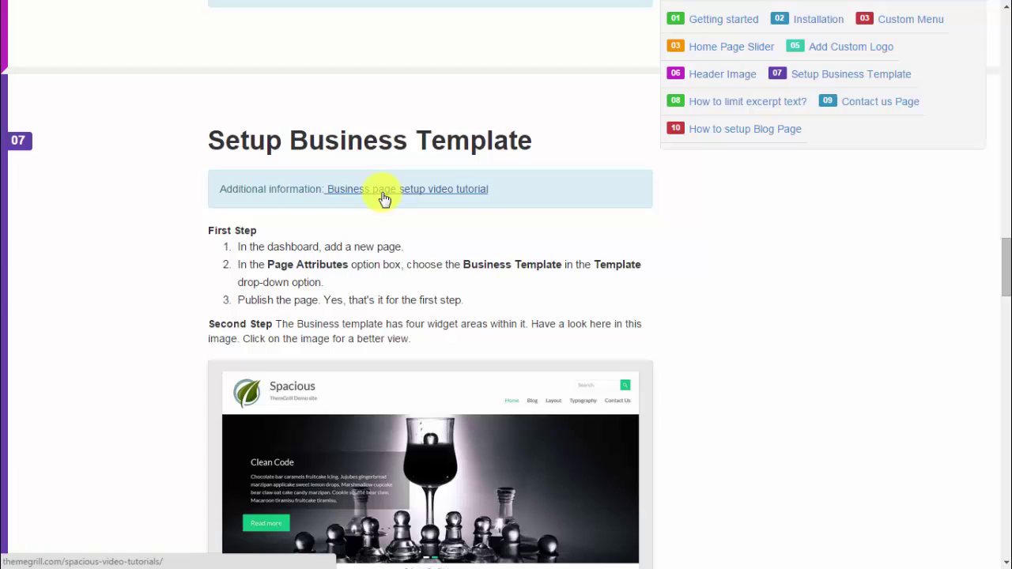
scroll(371, 210, "down", 15)
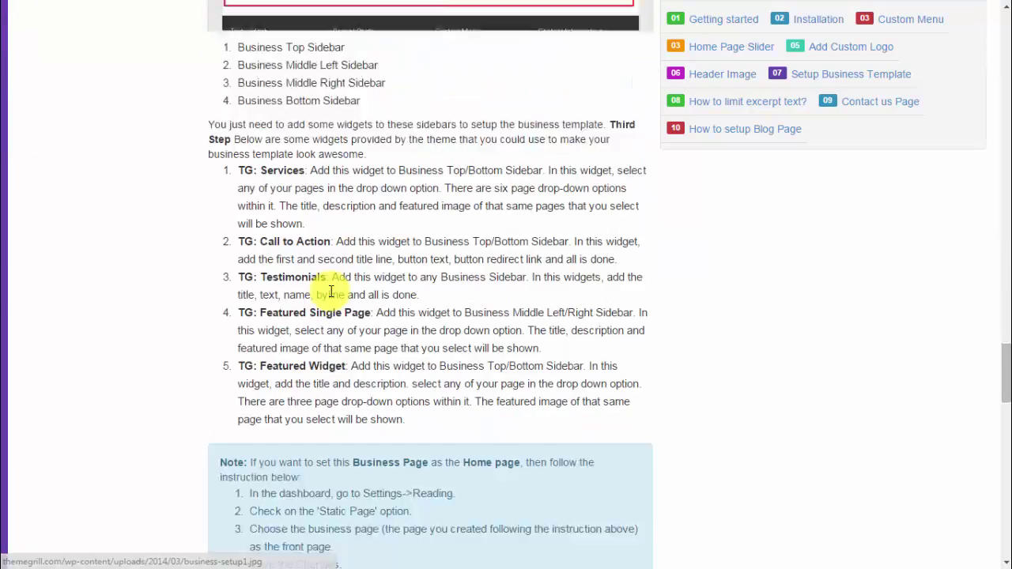
scroll(331, 291, "down", 15)
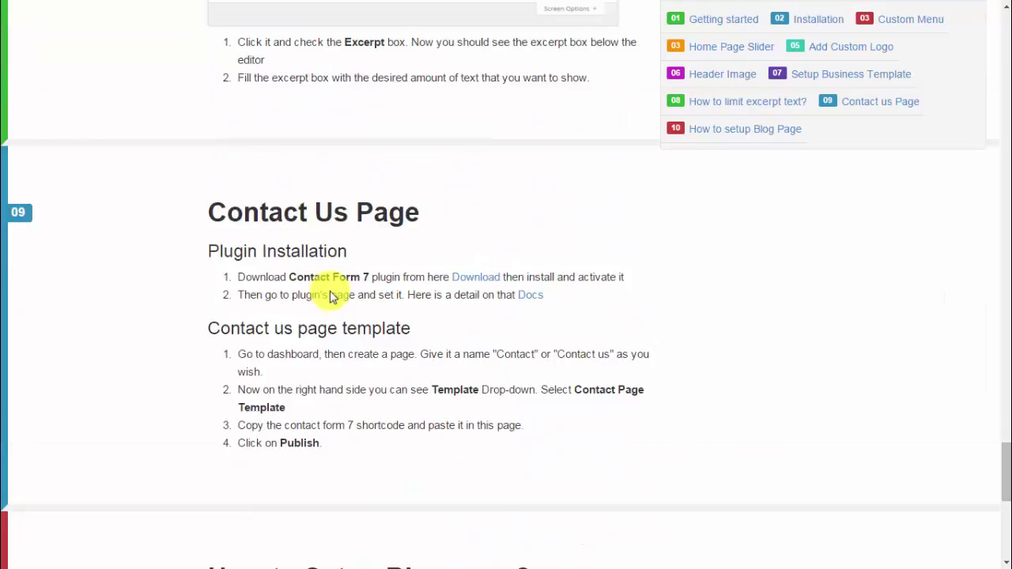
scroll(332, 291, "down", 3)
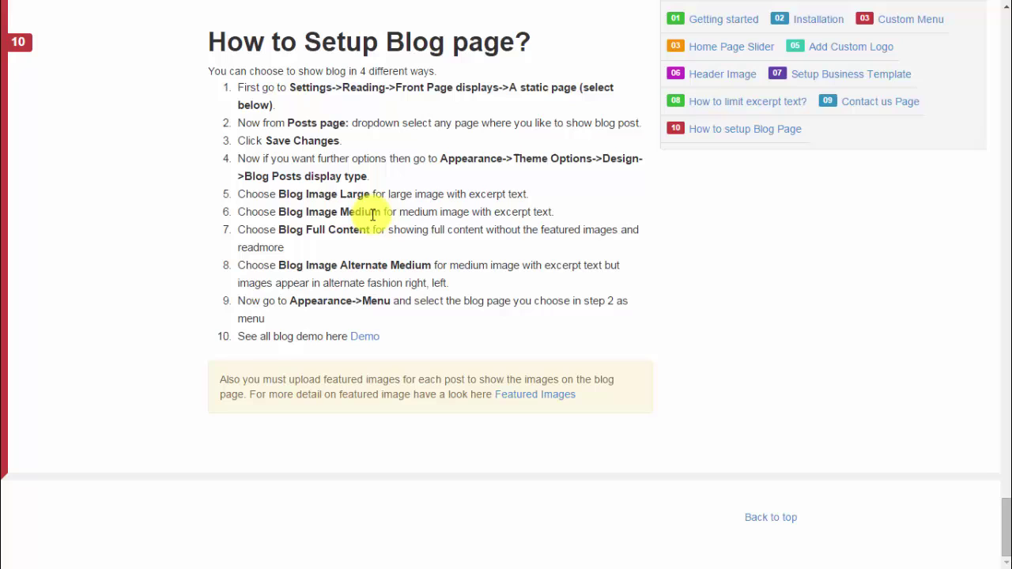
Step: Close the documentation tab, exit the Customizer, and go via the Dashboard to All Pages
key("ctrl+w")
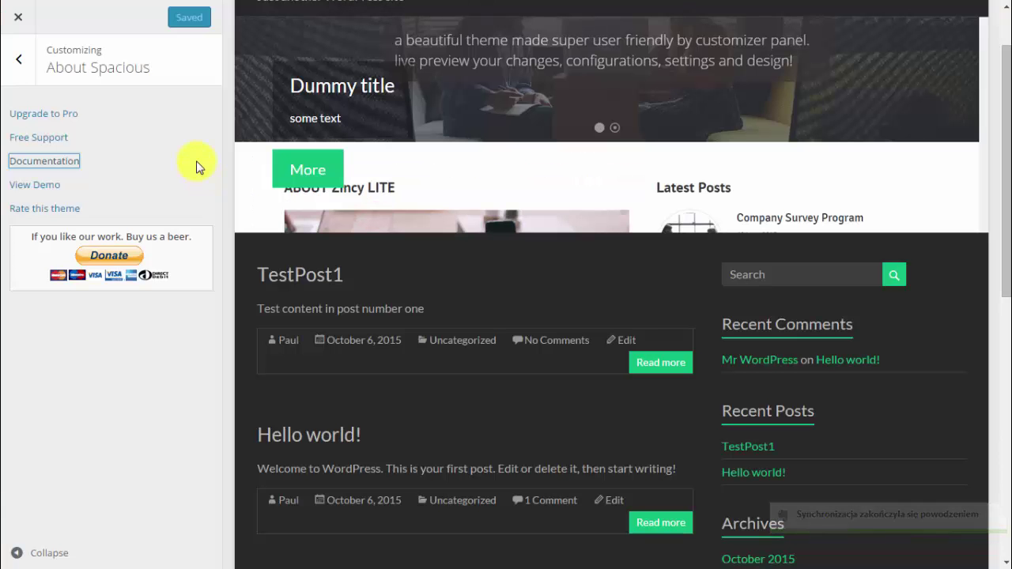
left_click(18, 21)
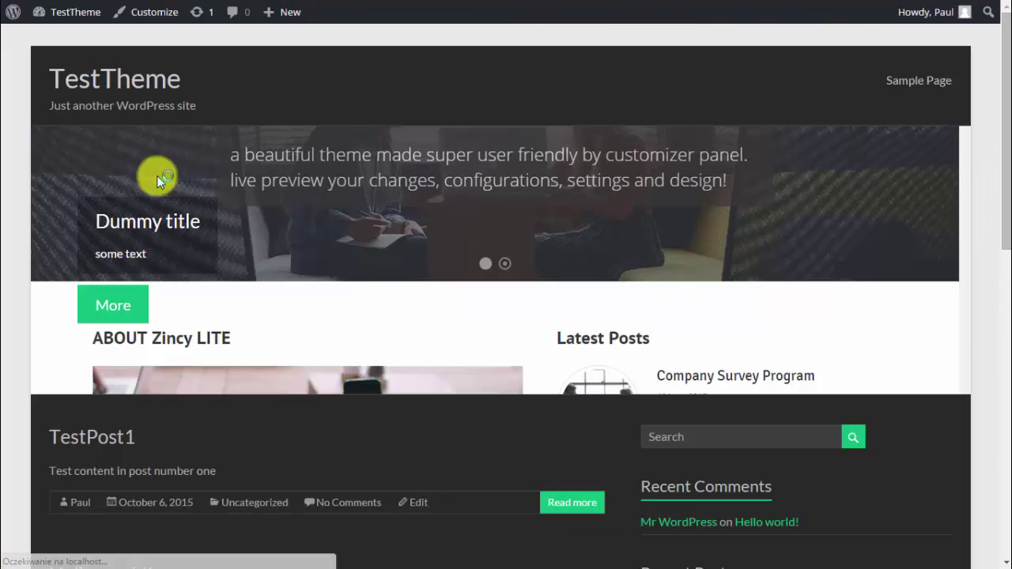
left_click(87, 11)
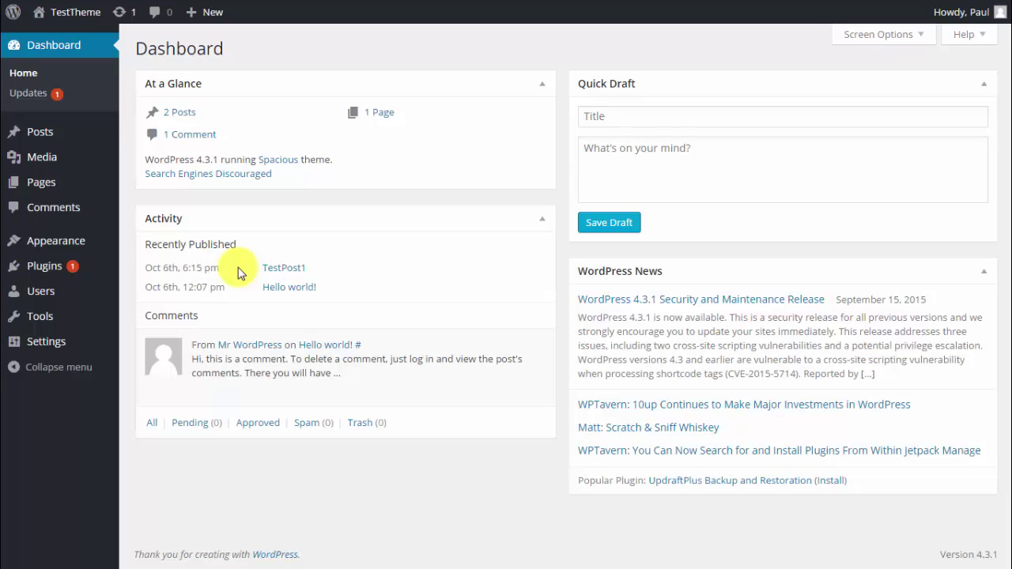
left_click(44, 182)
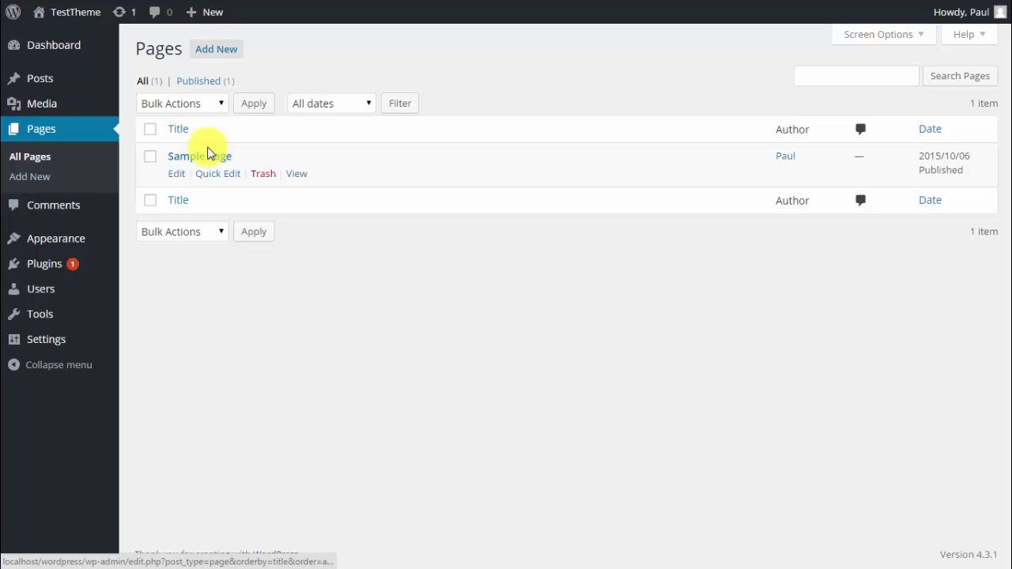
Step: Set Sample Page's template to Business Template, update it, and view the live page
left_click(204, 157)
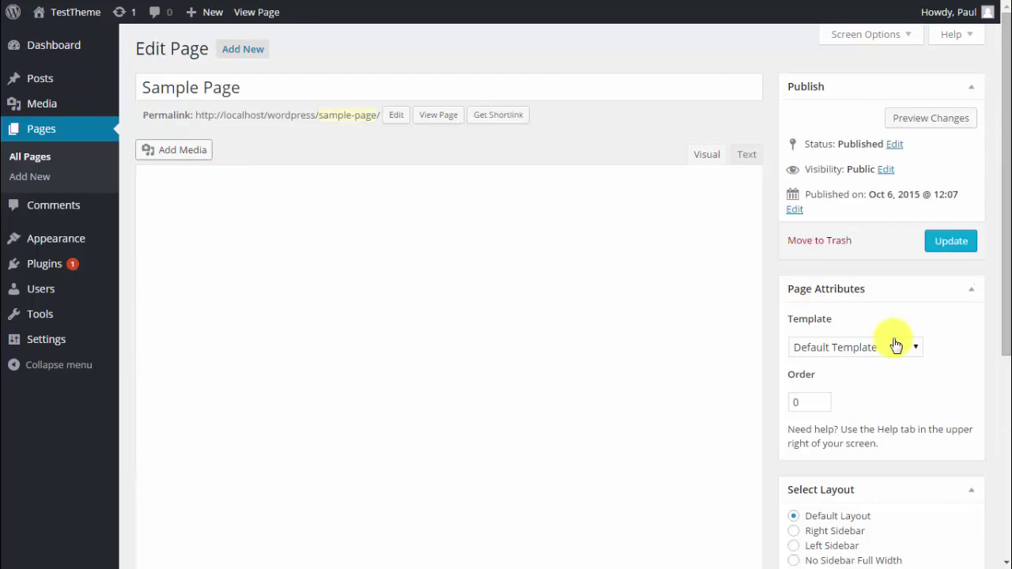
left_click(896, 348)
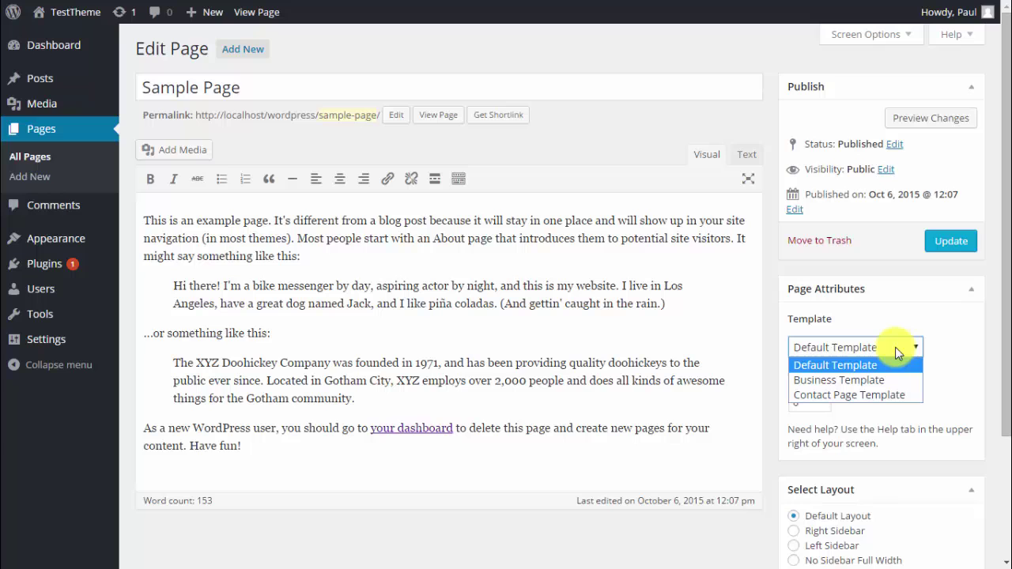
left_click(838, 379)
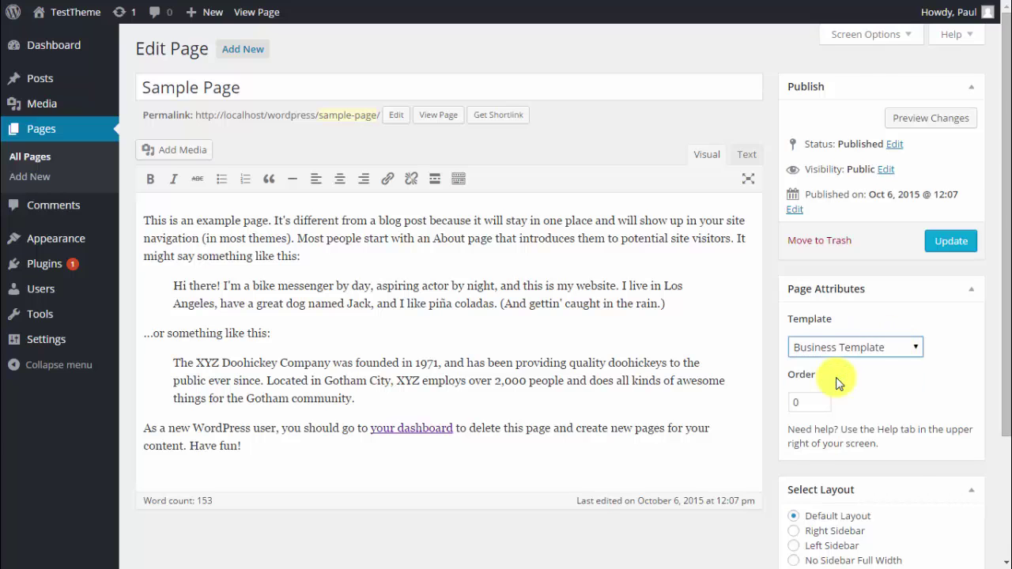
scroll(838, 383, "down", 2)
left_click(937, 99)
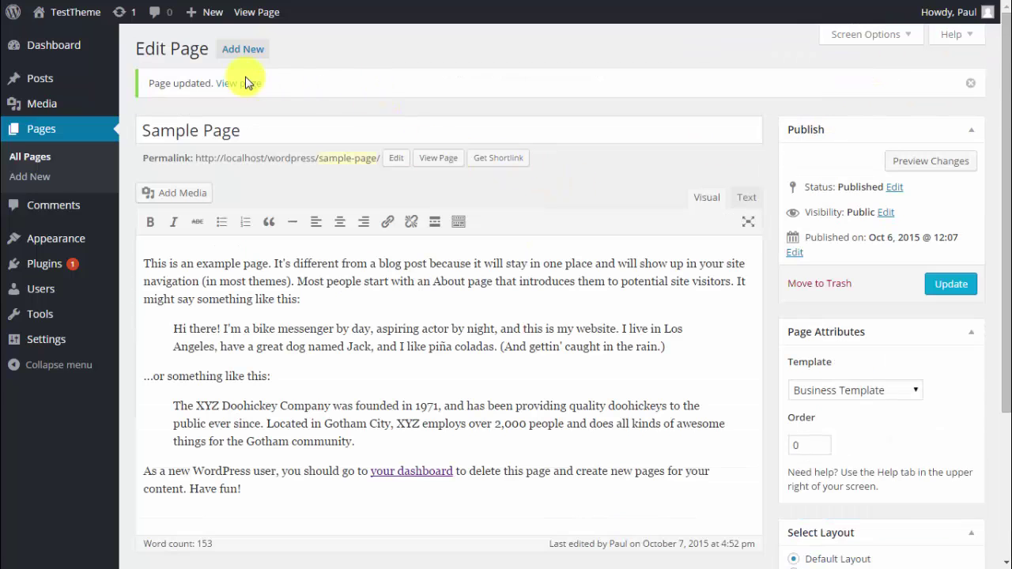
left_click(239, 84)
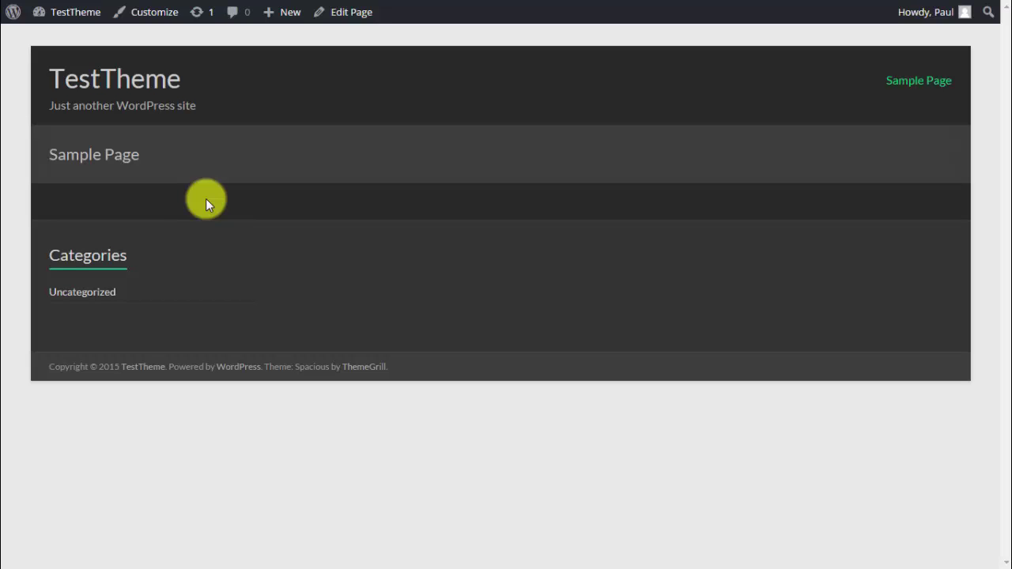
Step: Reopen the Customizer from Sample Page and list addable widgets for the Business Top Sidebar
left_click(157, 12)
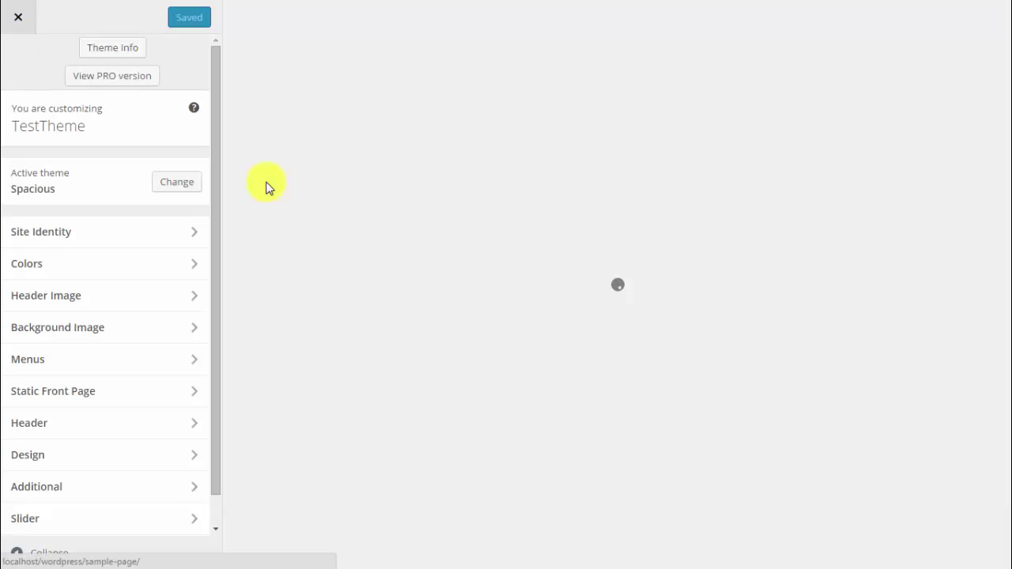
scroll(169, 278, "down", 1)
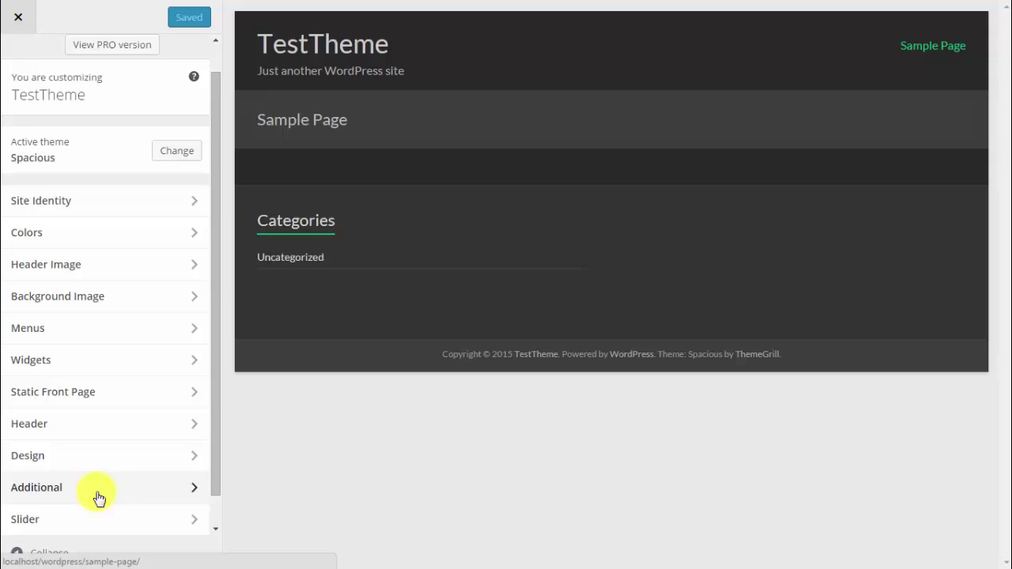
scroll(110, 483, "down", 1)
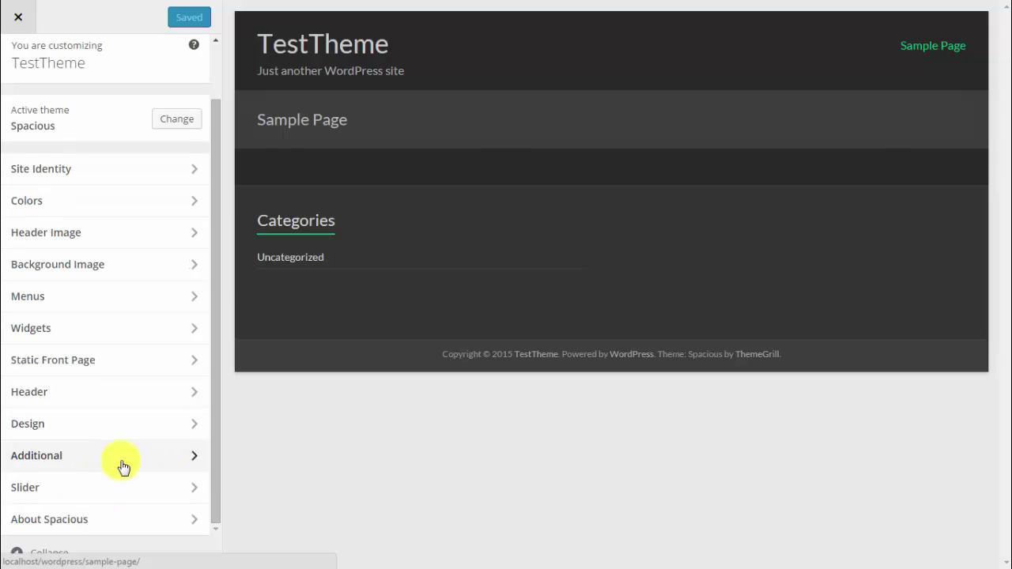
left_click(123, 342)
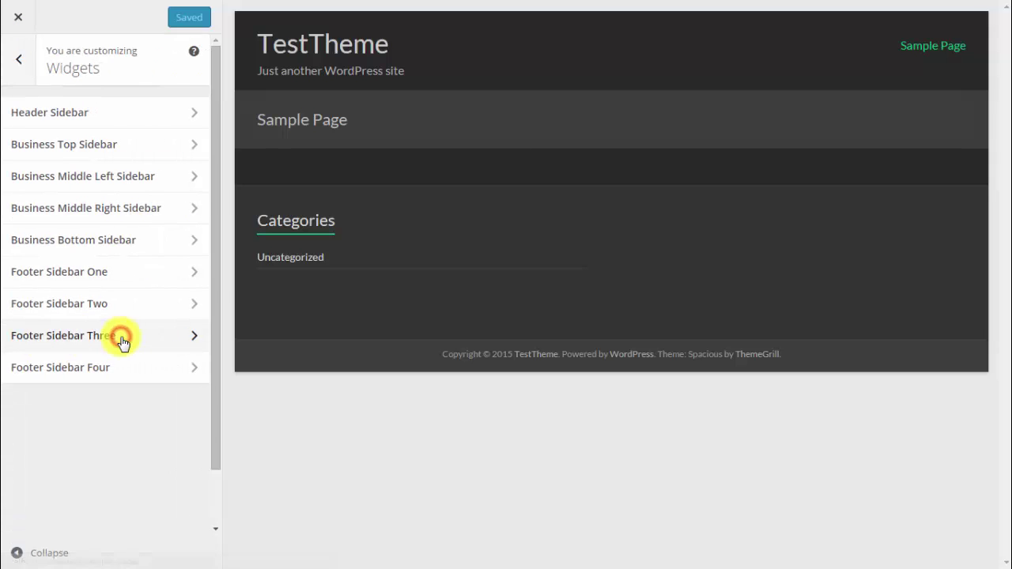
left_click(109, 159)
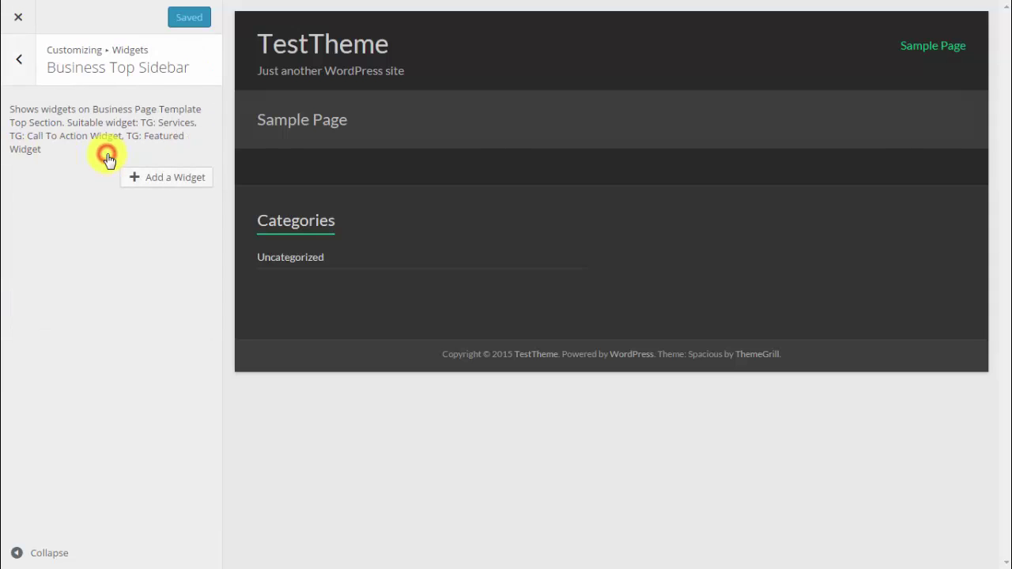
left_click(140, 183)
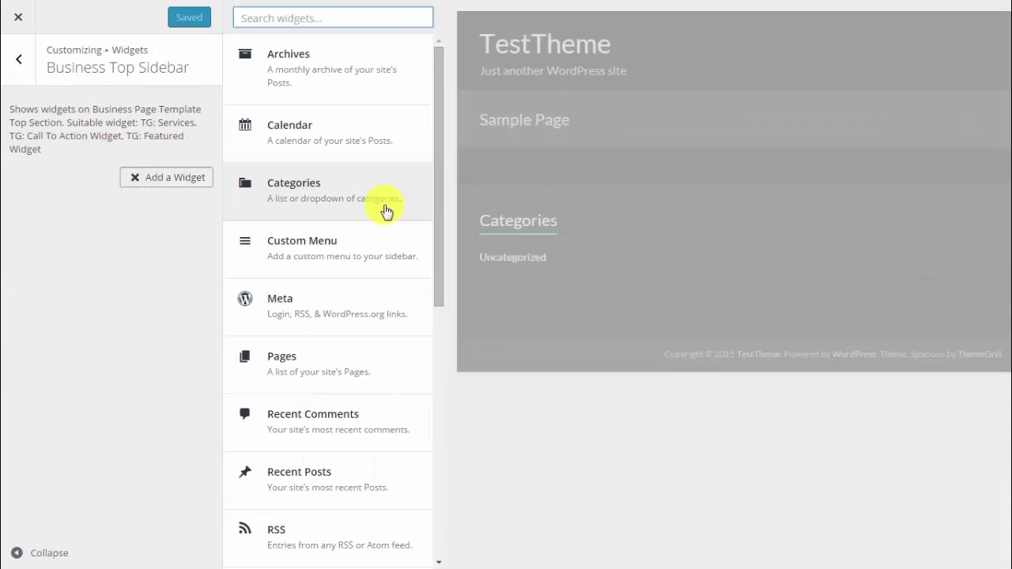
scroll(384, 237, "down", 6)
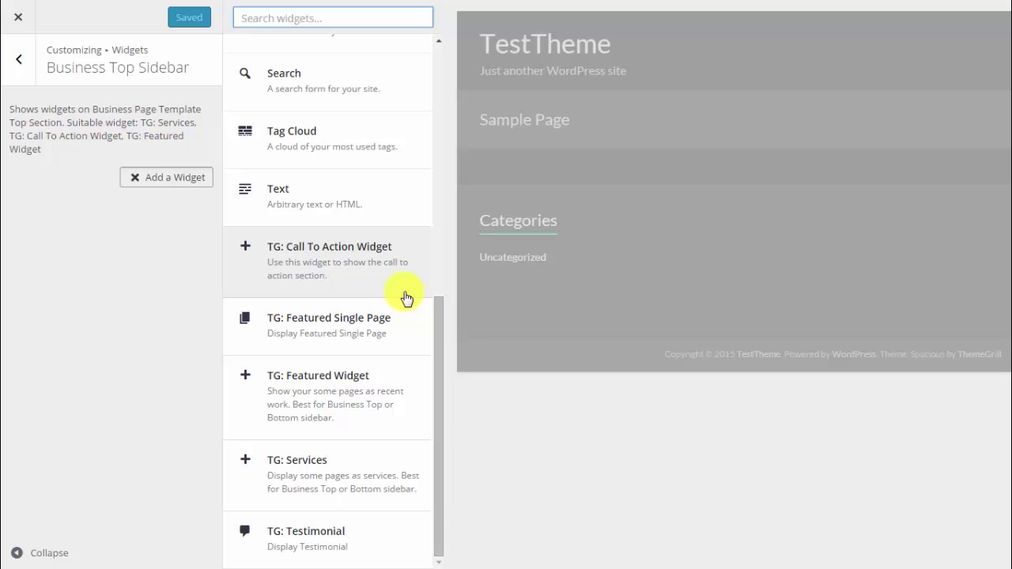
Step: Add a TG: Services widget, check its Page dropdowns, and Save & Publish
left_click(378, 505)
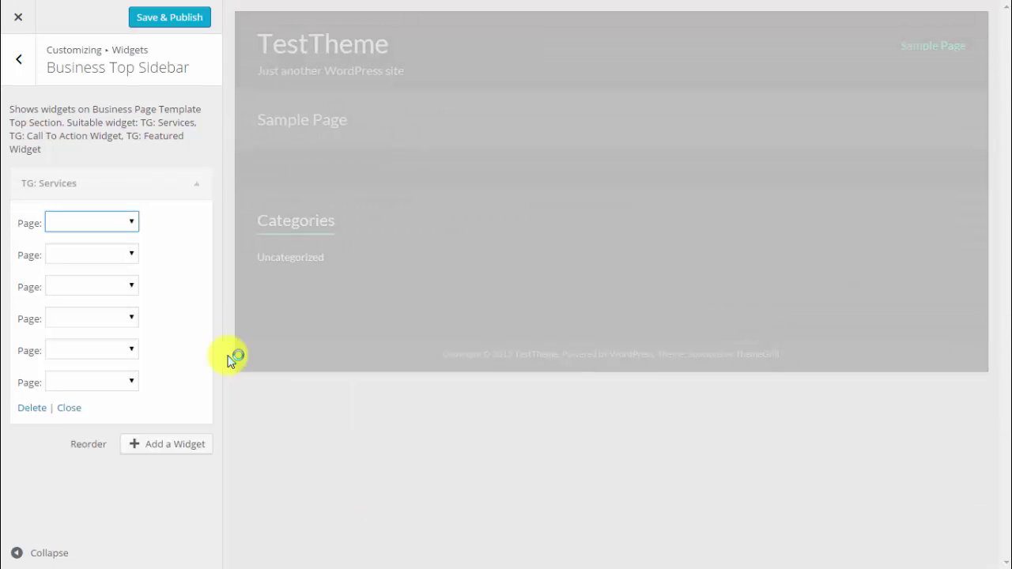
left_click(135, 224)
left_click(108, 269)
left_click(109, 269)
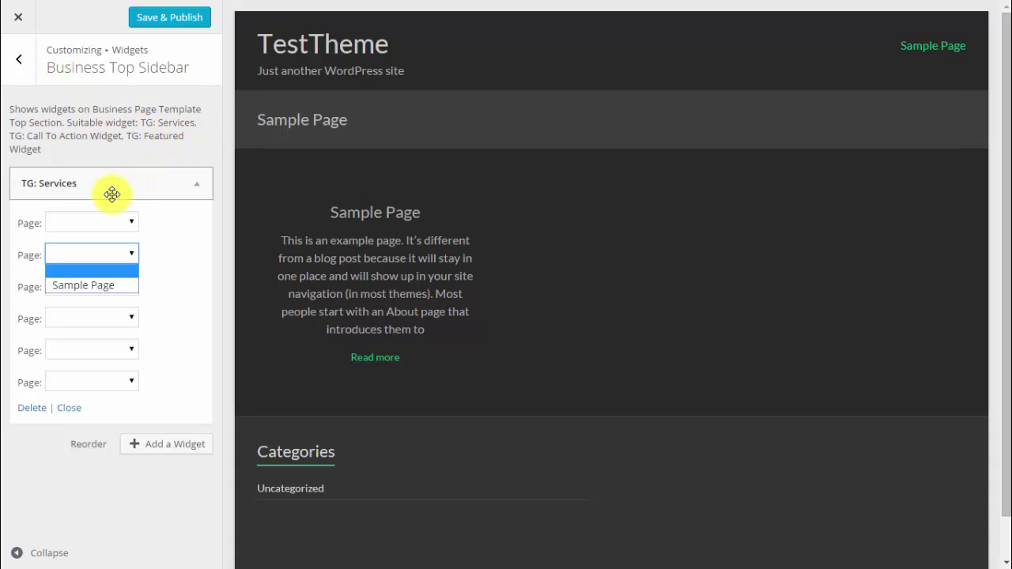
left_click(144, 24)
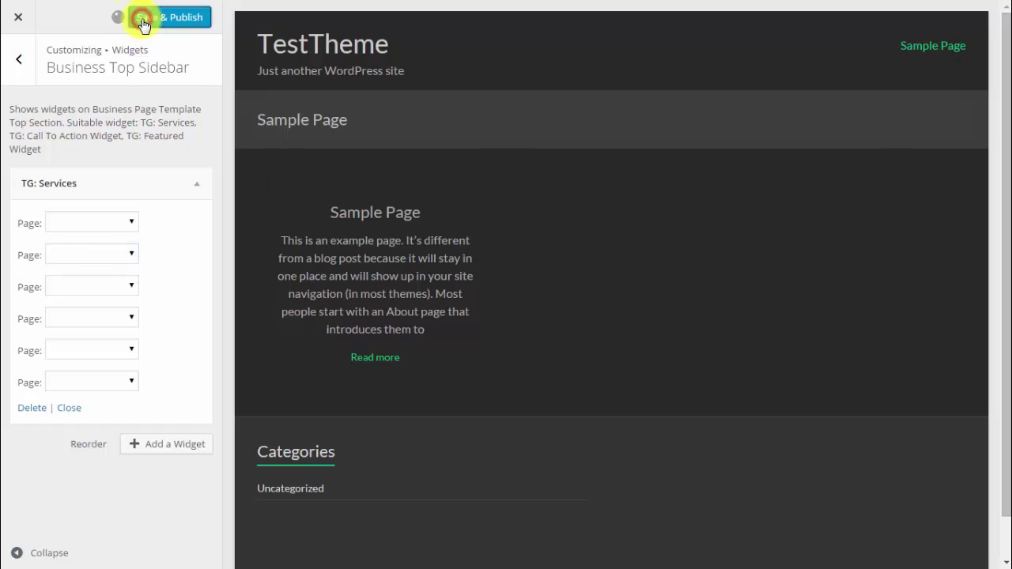